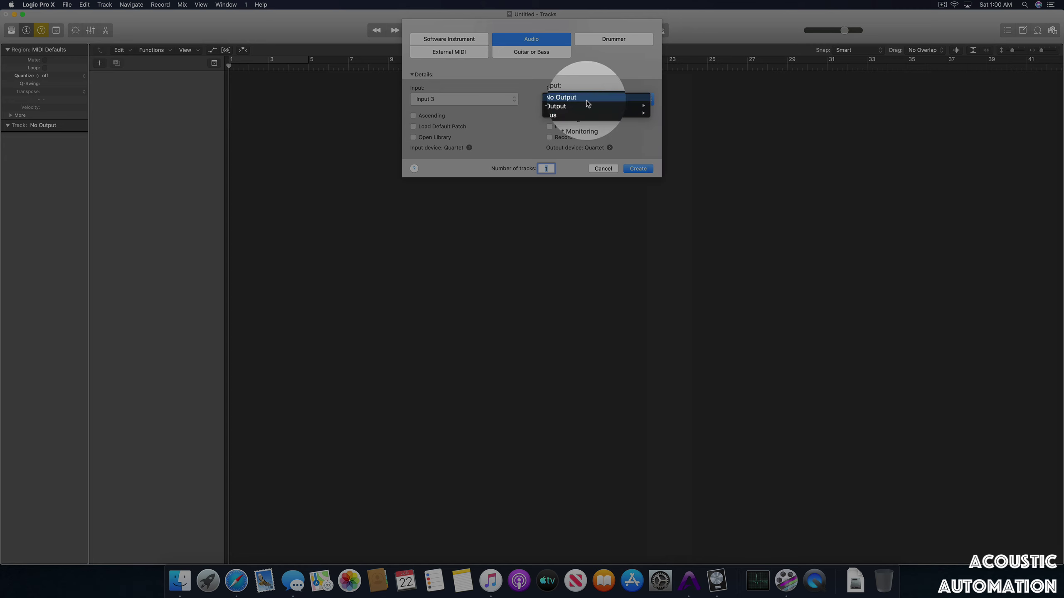
Step: Create one audio track with Input 3 and Output 1 + 2, and turn on its input monitoring
mouse_move(581, 105)
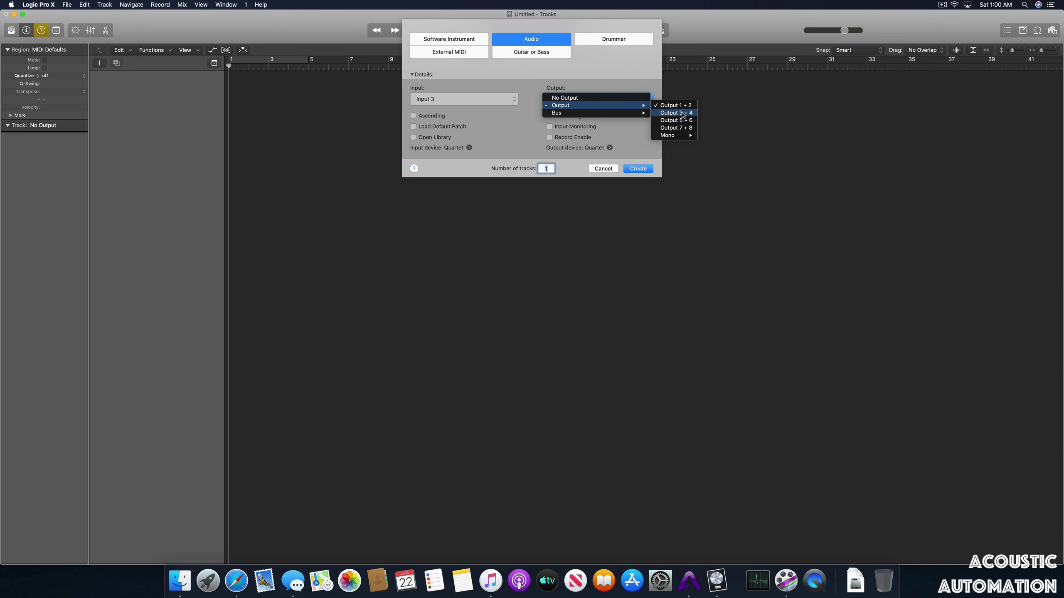
left_click(651, 96)
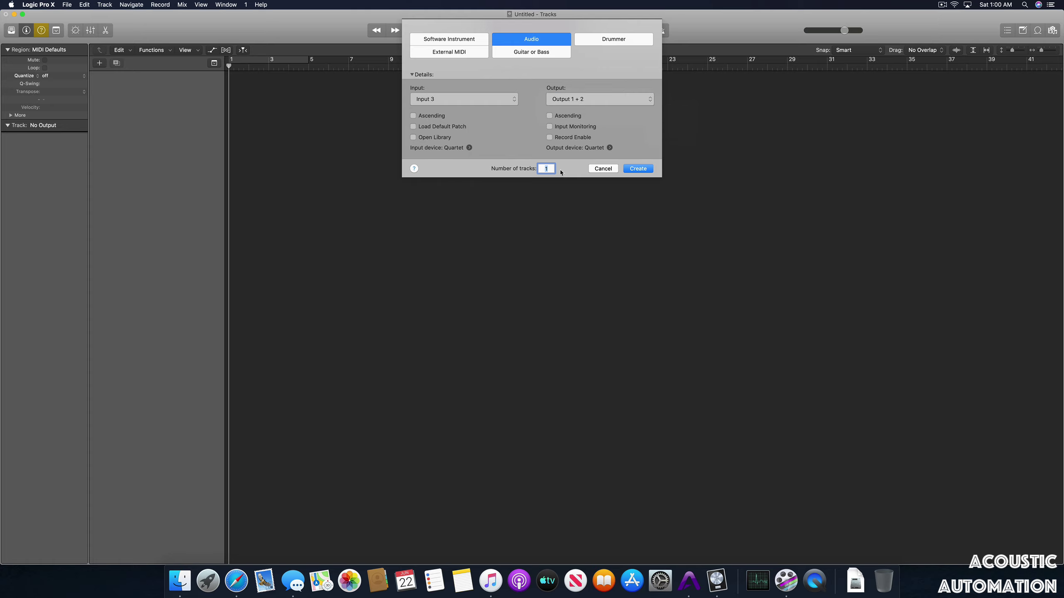
left_click(628, 169)
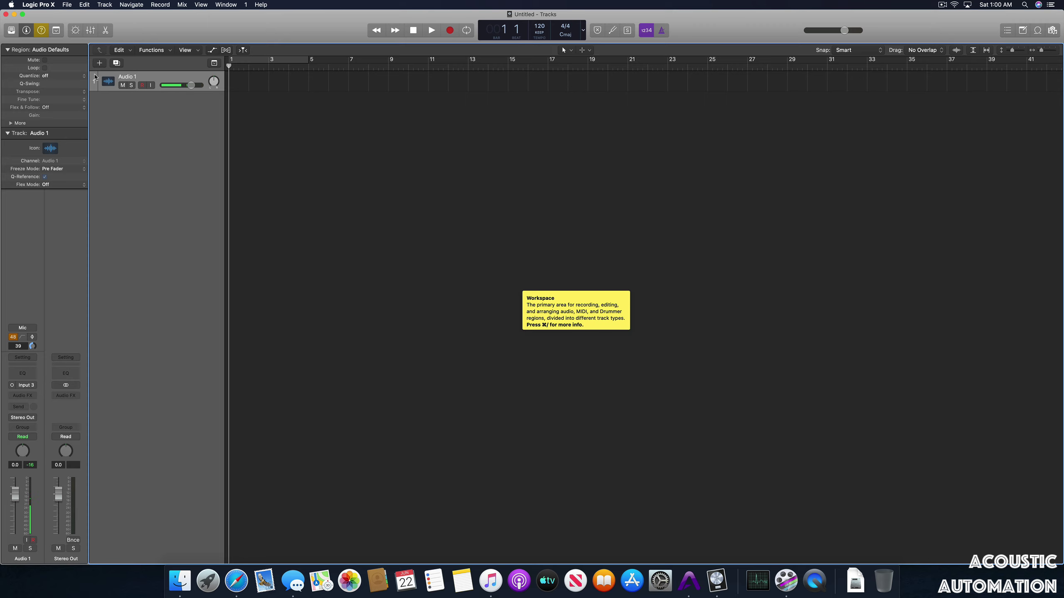
left_click(151, 87)
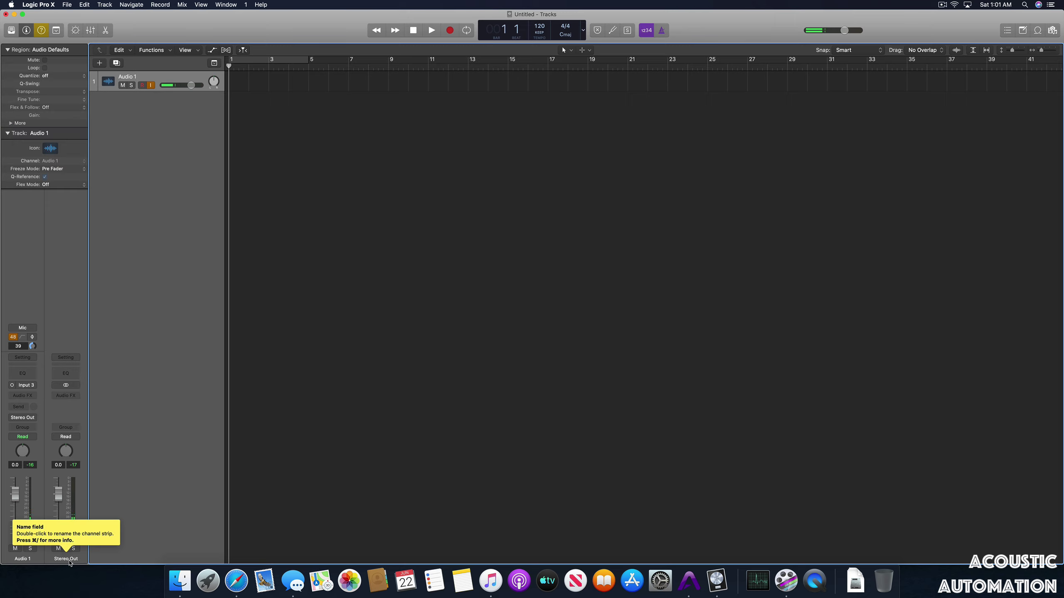
Step: Switch to Apogee Maestro 2, route software output A Line 1/2 to the Phones hardware output, and return to Logic Pro X
left_click(62, 358)
left_click(63, 350)
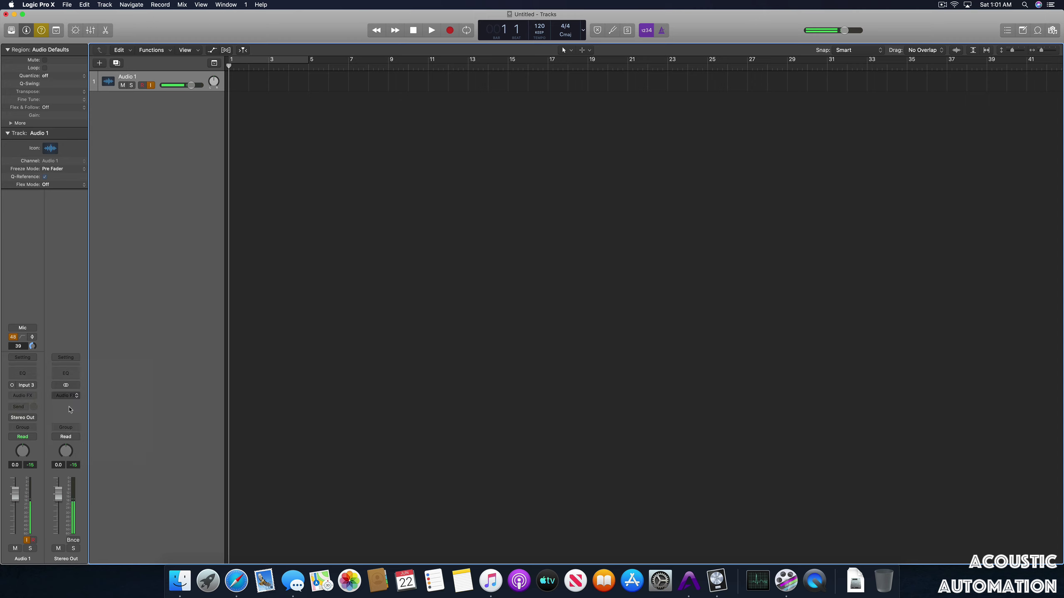
left_click(695, 581)
left_click(409, 56)
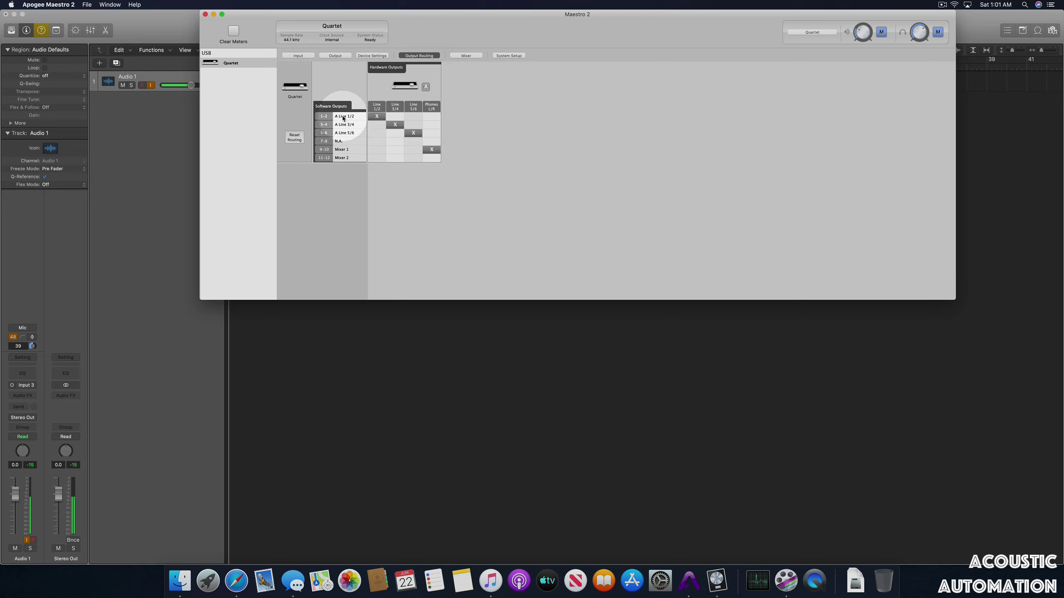
left_click(431, 117)
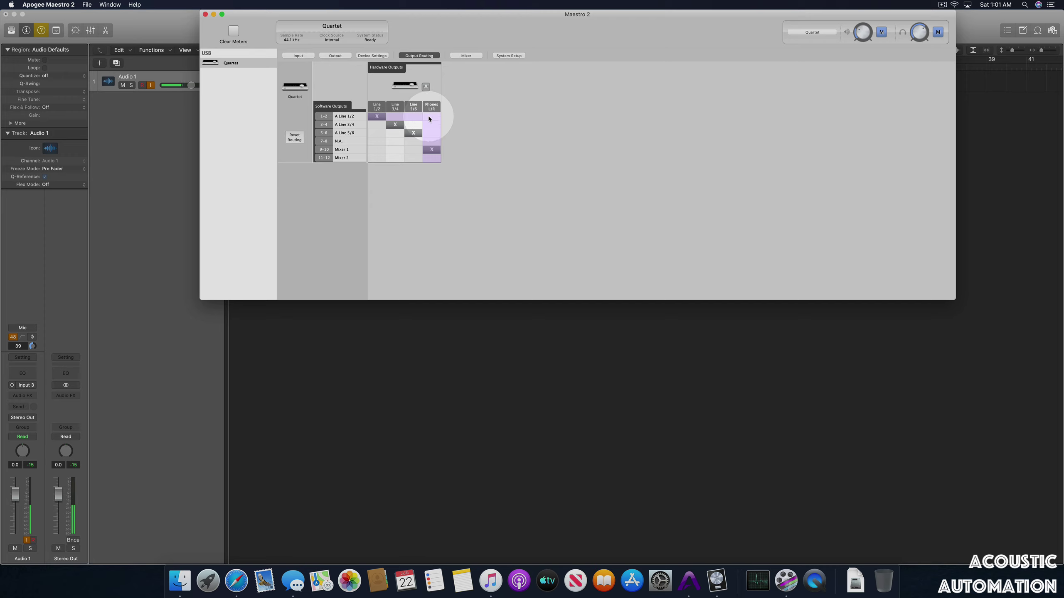
left_click(160, 121)
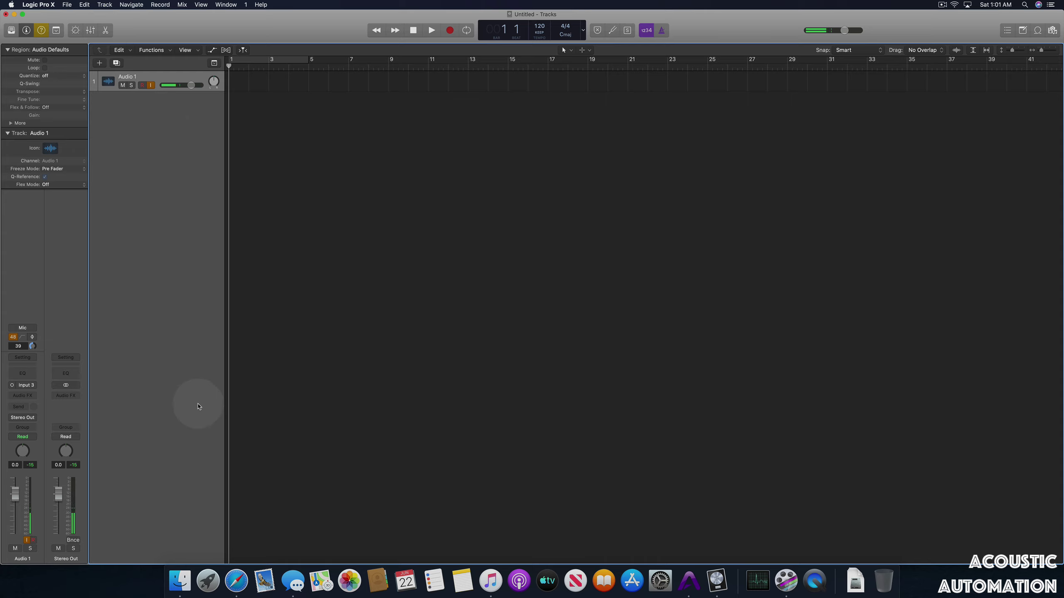
Step: Switch to Apogee Maestro 2, route Mixer 1 to the Phones hardware output, and open the mixer view
left_click(690, 592)
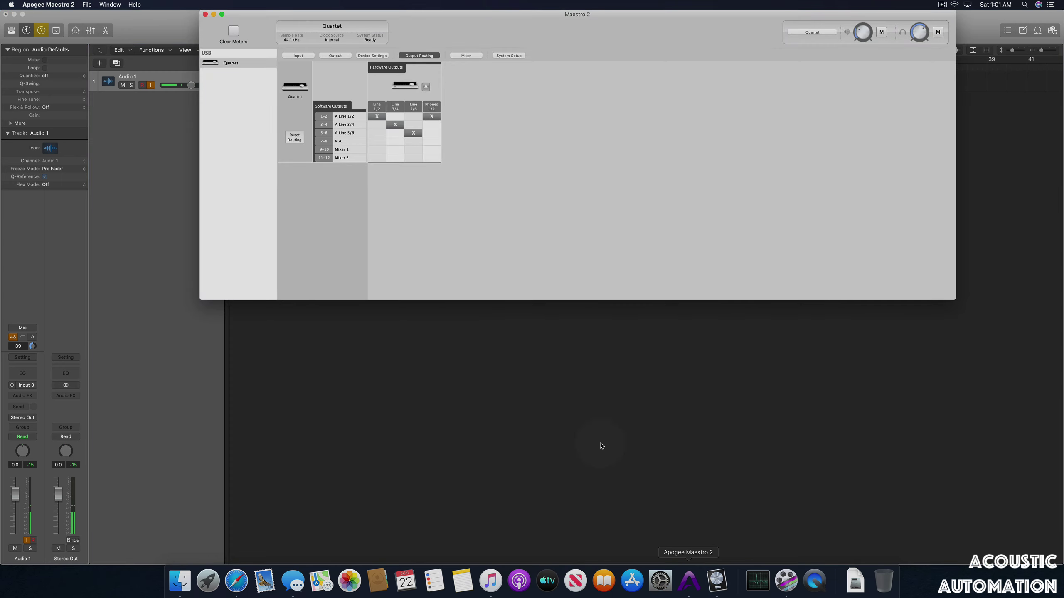
left_click(432, 149)
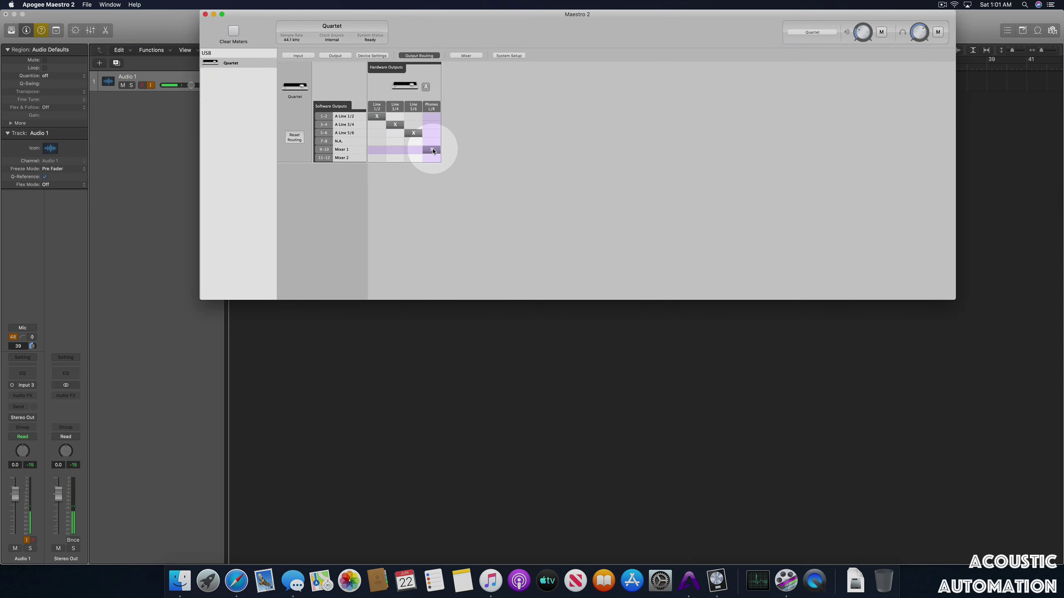
left_click(464, 56)
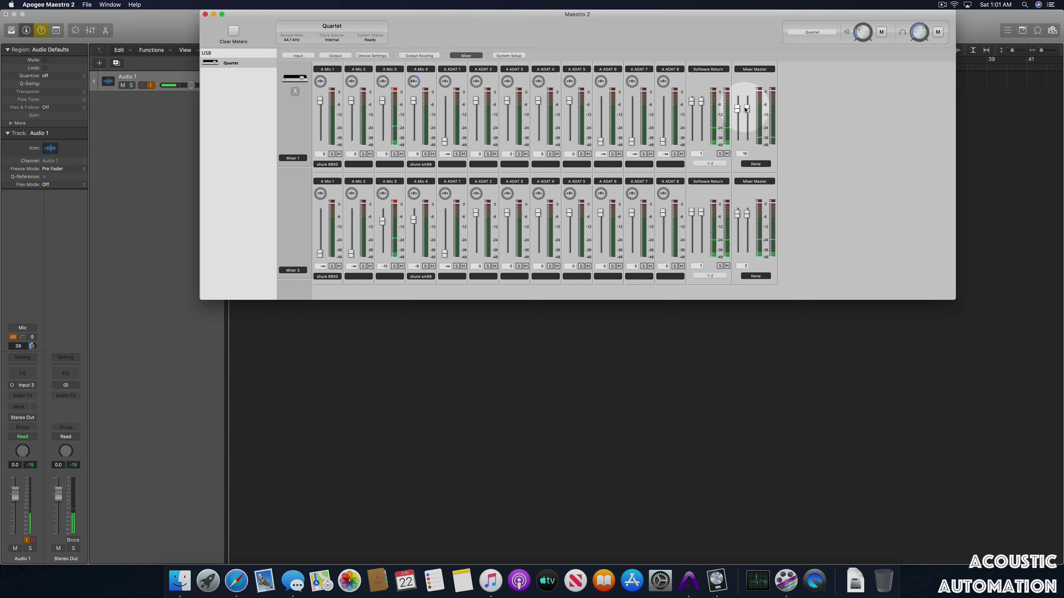
Step: In Mixer 1, lower the Software Return fader to minimum and set the Mixer Master fader to 1
left_click_drag(745, 109, 746, 188)
left_click_drag(700, 102, 699, 187)
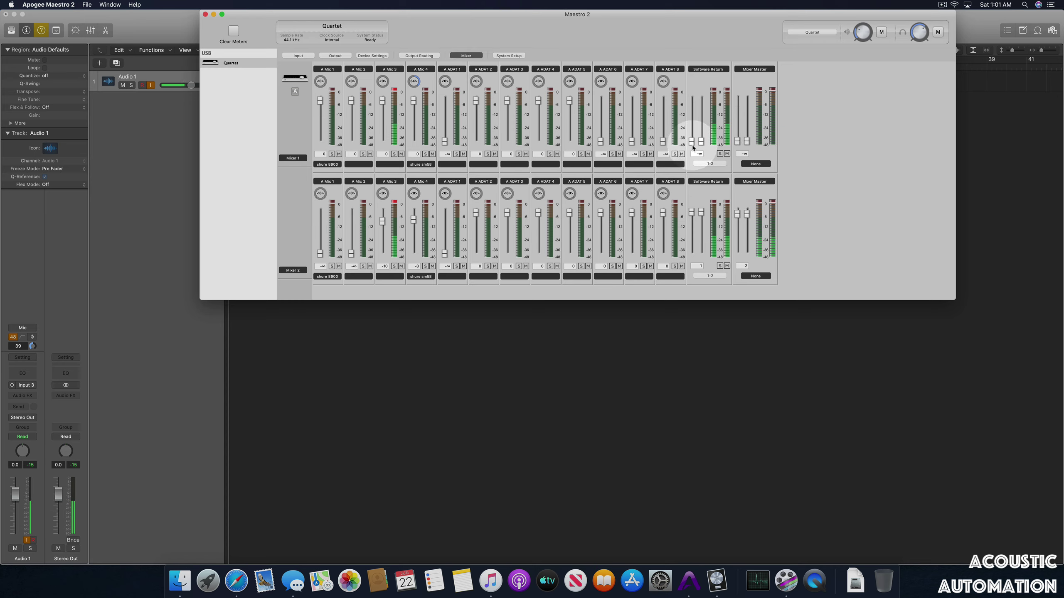
left_click(743, 156)
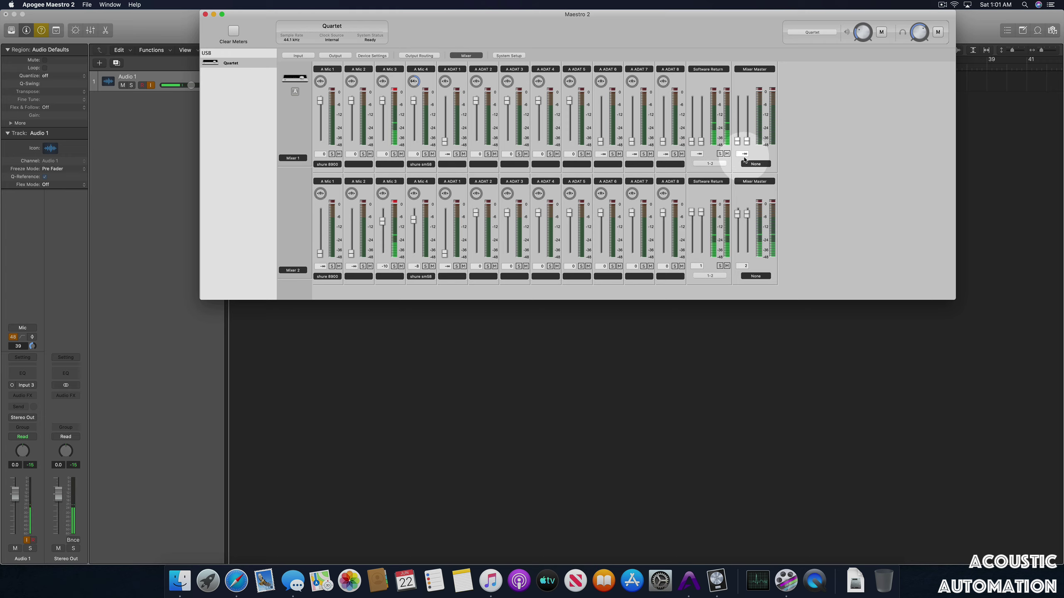
left_click_drag(700, 142, 700, 101)
left_click_drag(747, 142, 692, 165)
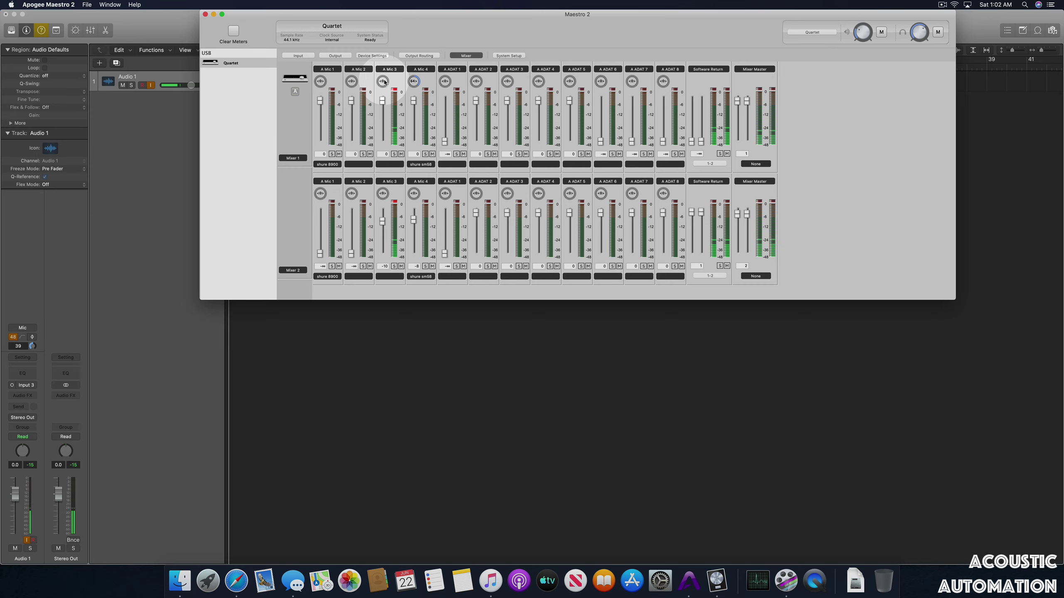
Step: Pan A Mic 3 fully left in Mixer 1, and pan the Audio 1 track right to +63 in Logic Pro X
left_click_drag(382, 81, 381, 129)
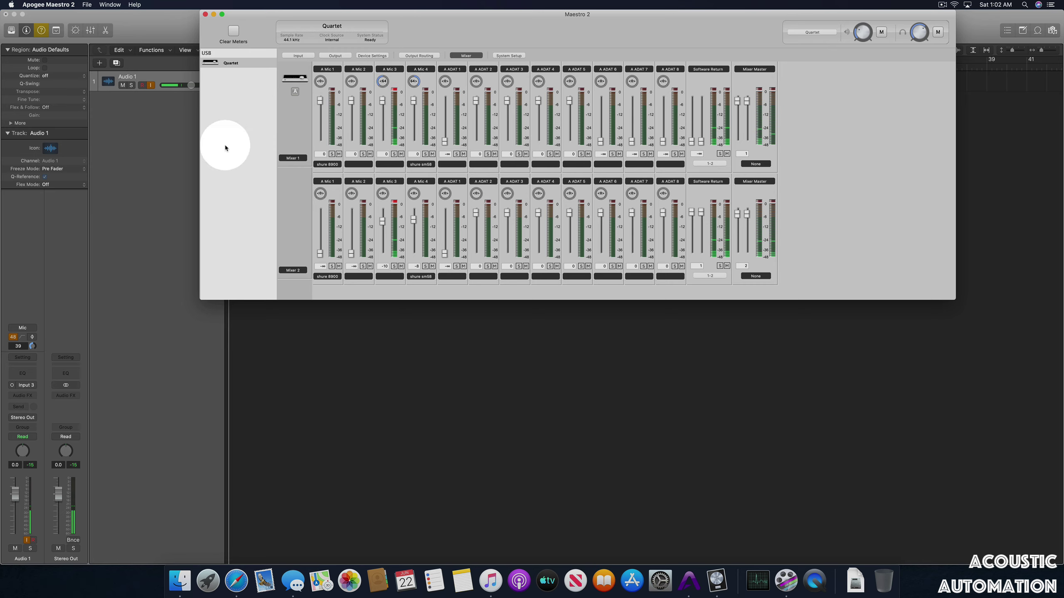
left_click(164, 146)
left_click_drag(214, 81, 214, 17)
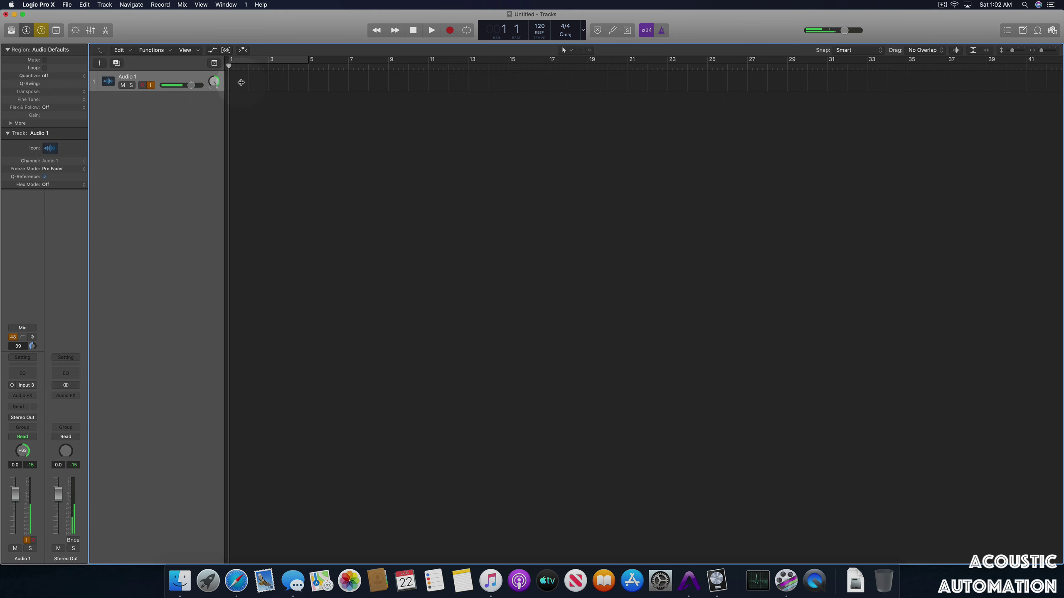
Step: Switch to Apogee Maestro 2, raise Mixer 1's Software Return fader to near maximum, and lower its A Mic 3 fader to minimum
left_click(688, 581)
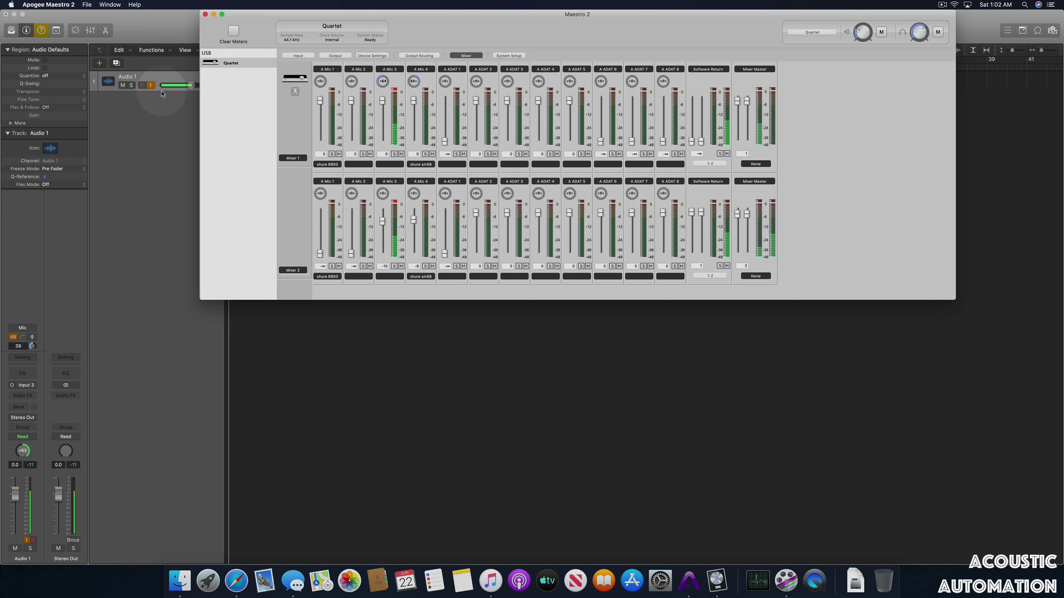
left_click_drag(273, 24, 338, 24)
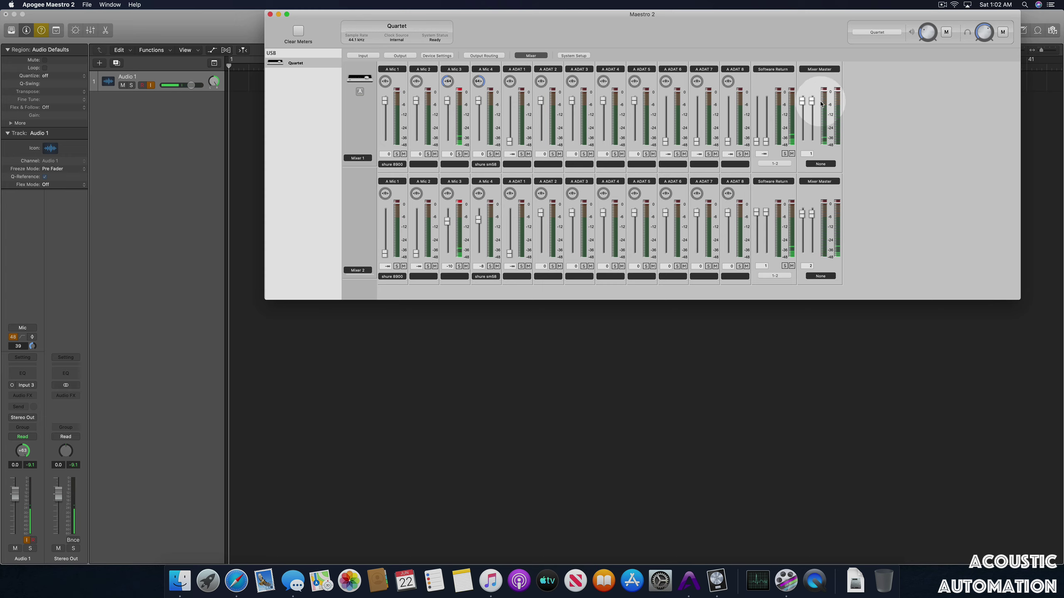
left_click_drag(765, 142, 767, 96)
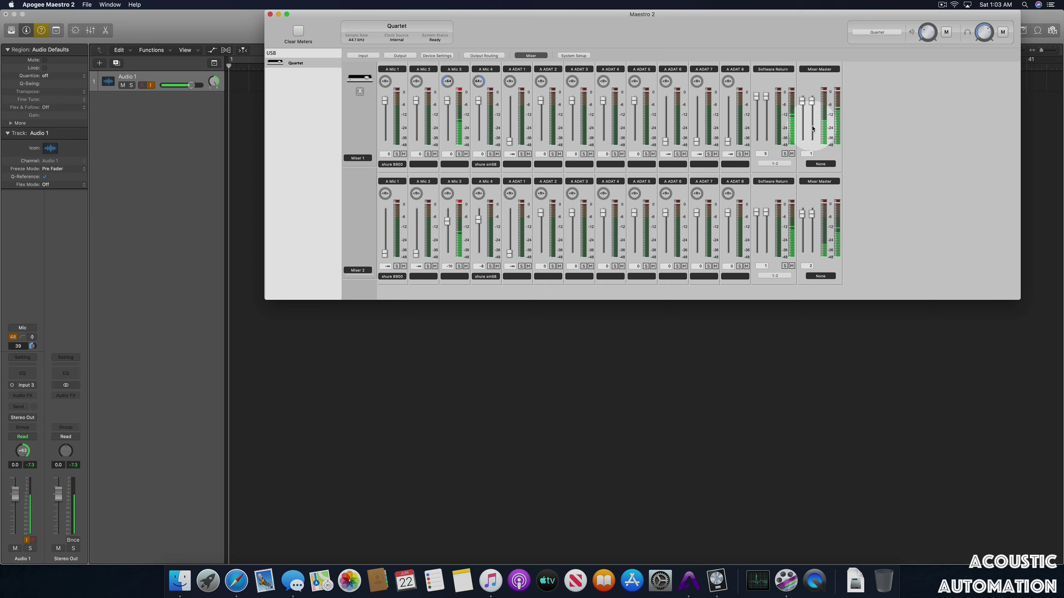
left_click_drag(447, 101, 446, 145)
left_click(310, 100)
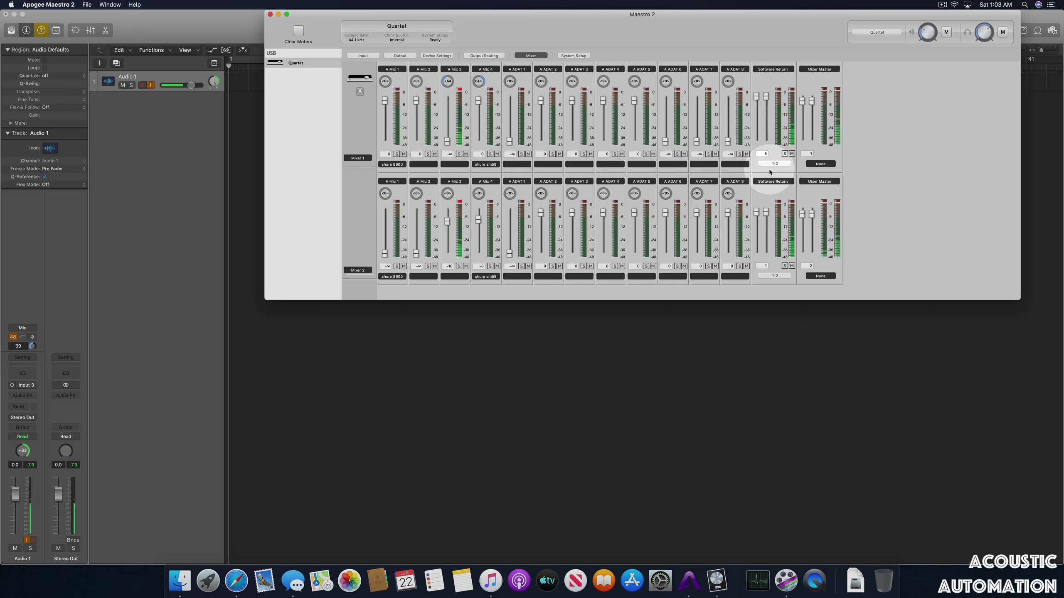
Step: Route software output A Line 1/2 to the Phones output, and recentre the Audio 1 track's pan in Logic Pro X
left_click(484, 56)
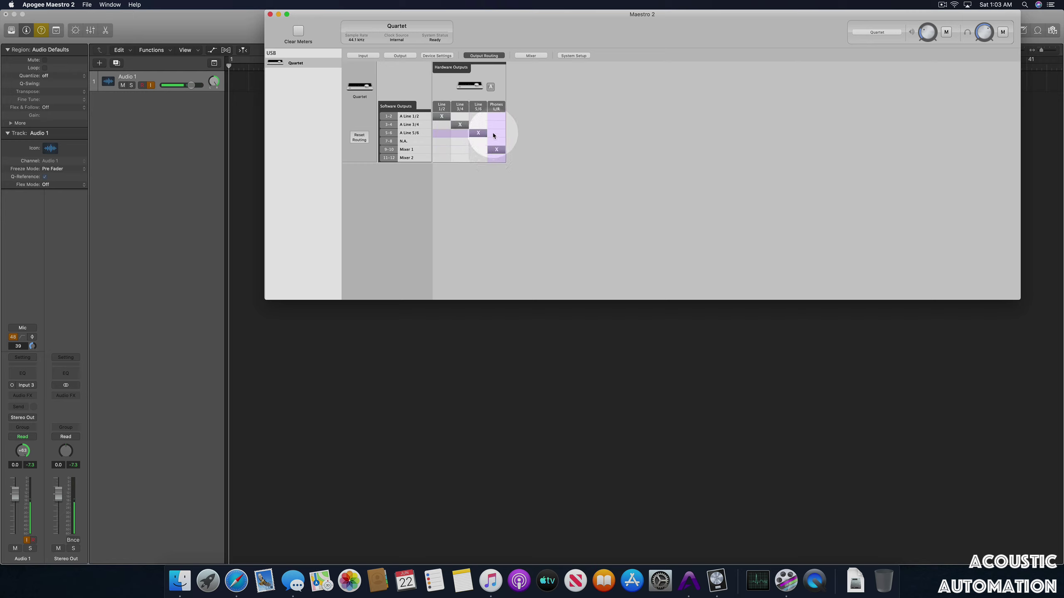
left_click(494, 117)
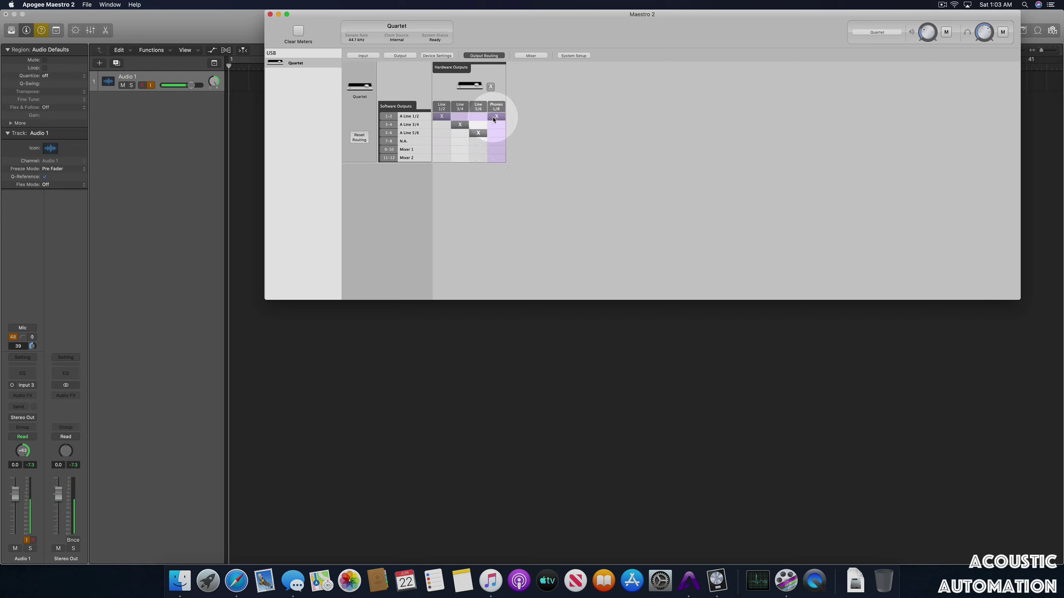
left_click(169, 137)
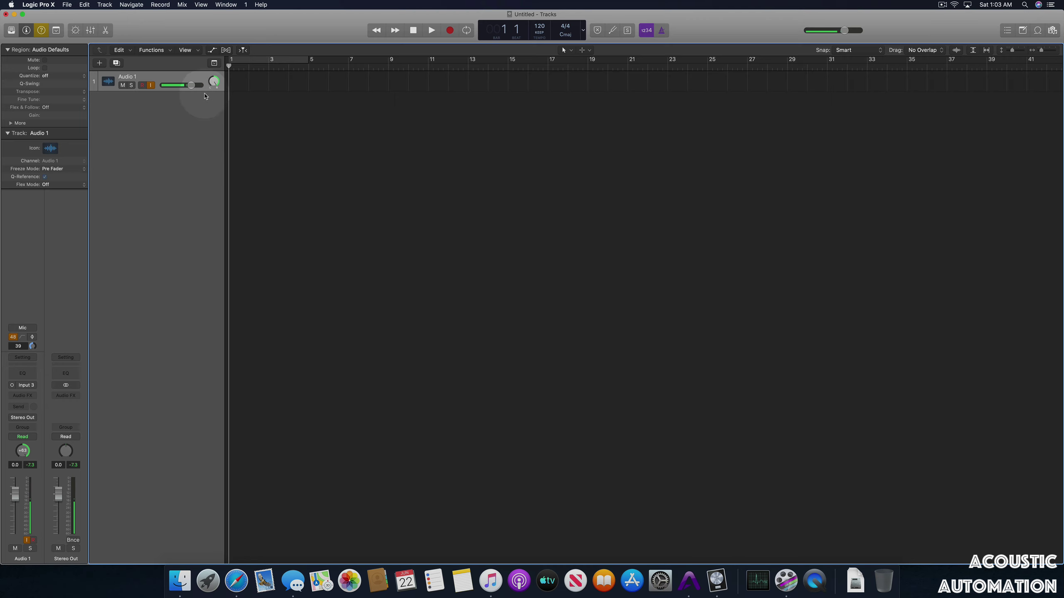
left_click_drag(215, 84, 213, 107)
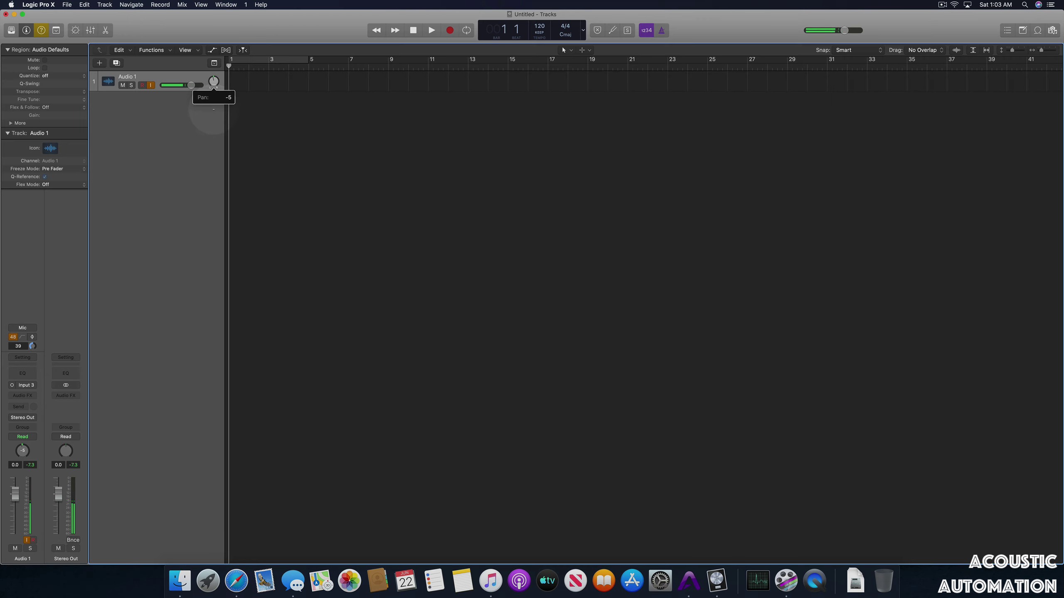
left_click_drag(213, 107, 214, 110)
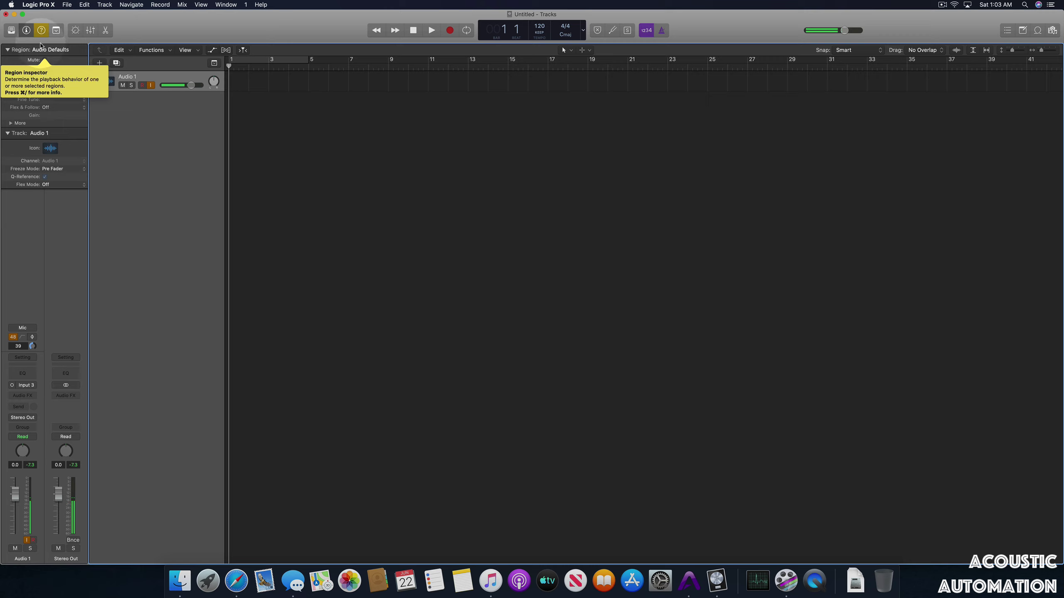
Step: Switch Quick Help off and back on, and do the same with input monitoring on the Audio 1 track
left_click(41, 30)
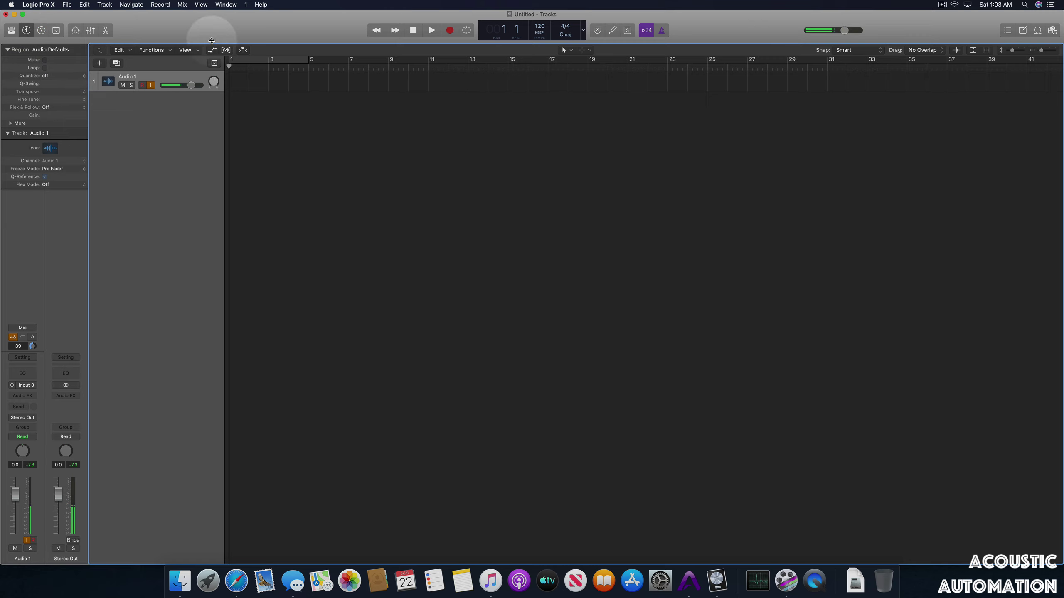
left_click(41, 30)
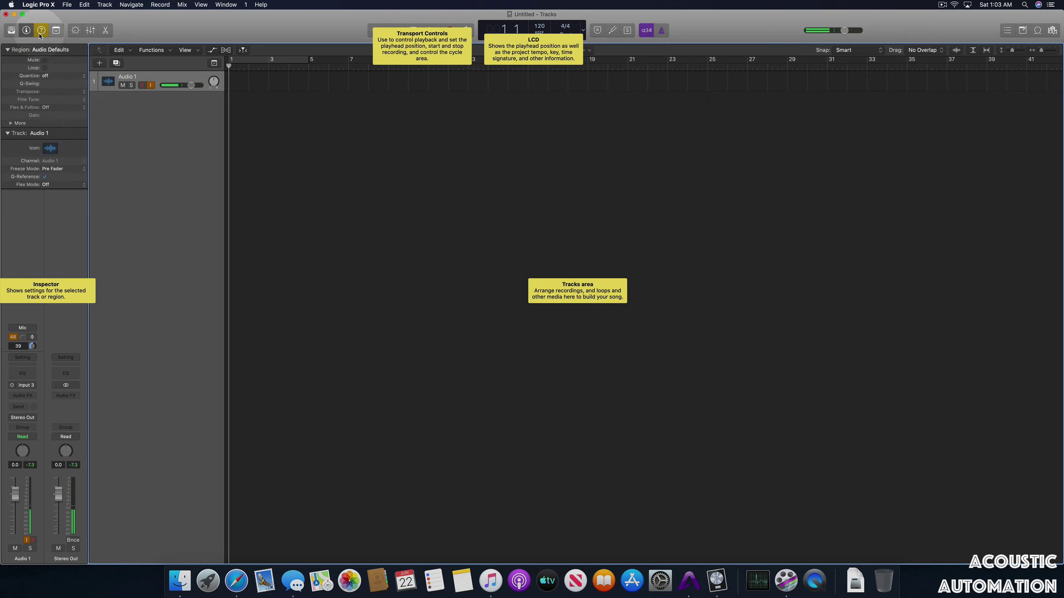
left_click(153, 86)
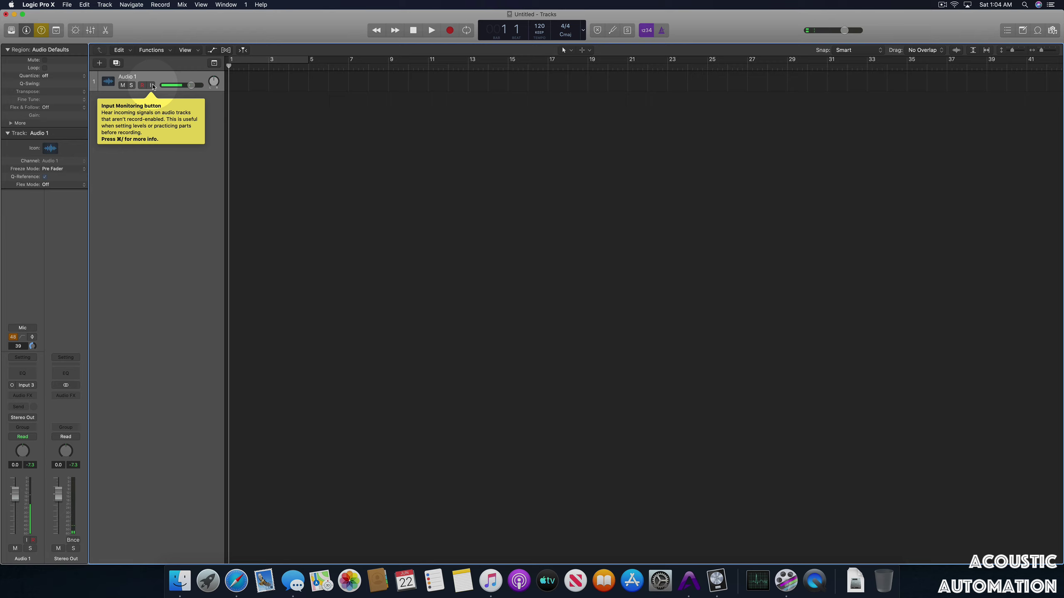
left_click(152, 85)
Step: Arm Audio 1 and record a take up to bar 9, turning off the metronome and count-in during recording
left_click(143, 86)
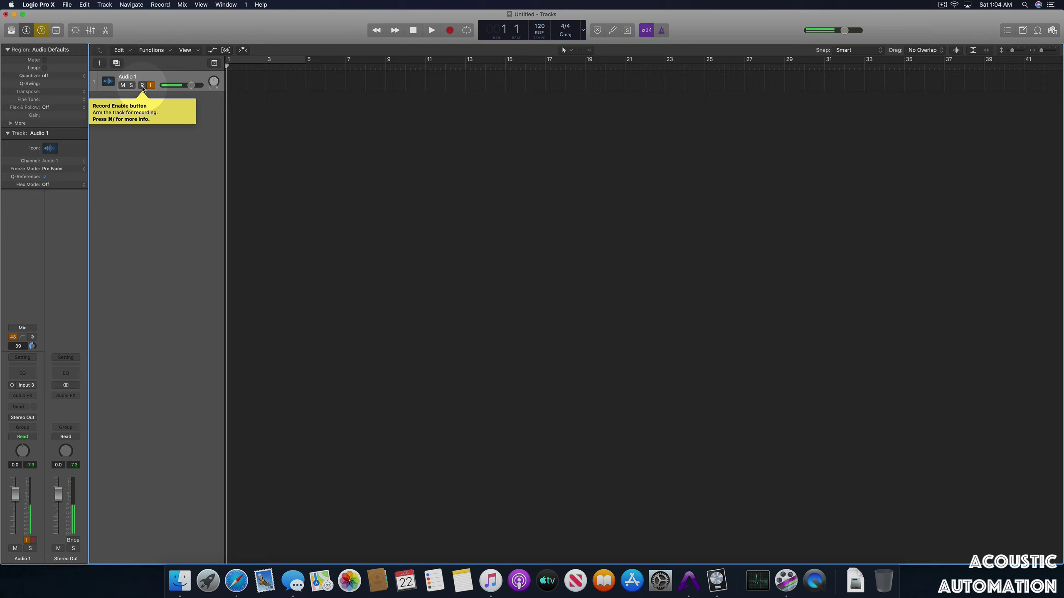
left_click(450, 31)
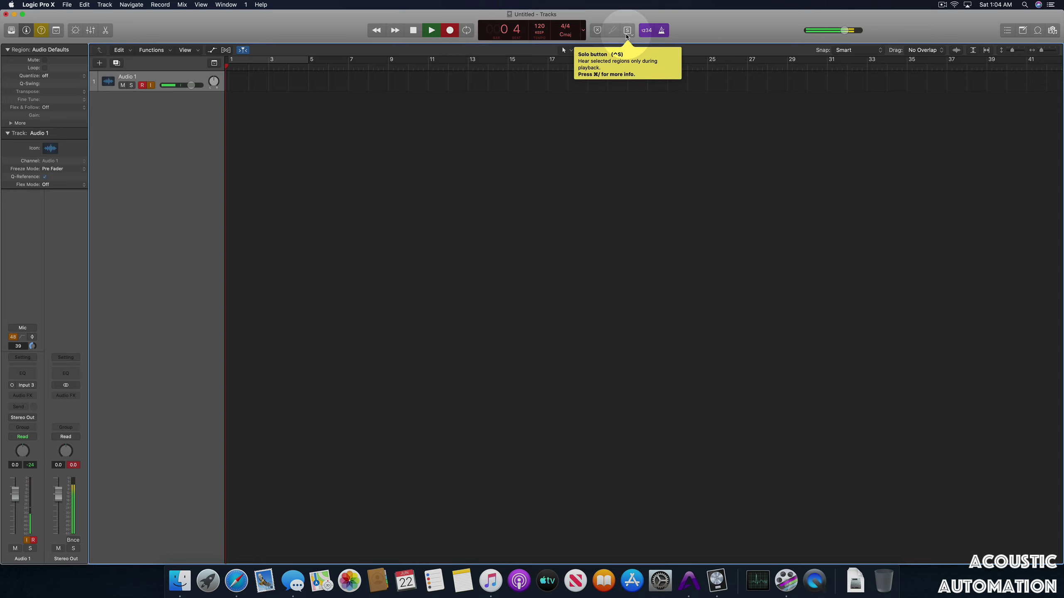
left_click(662, 33)
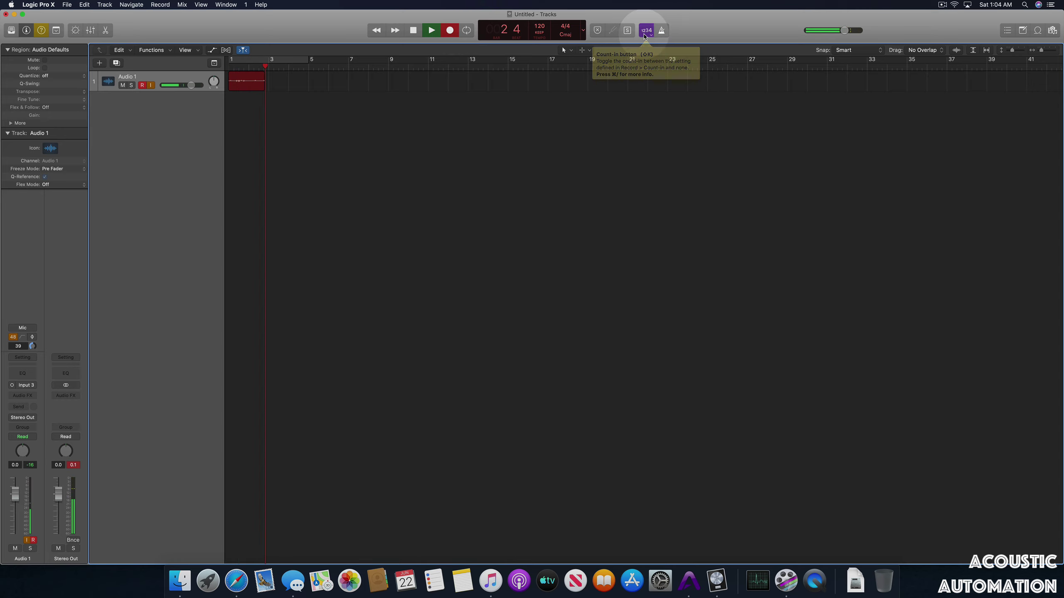
left_click(644, 36)
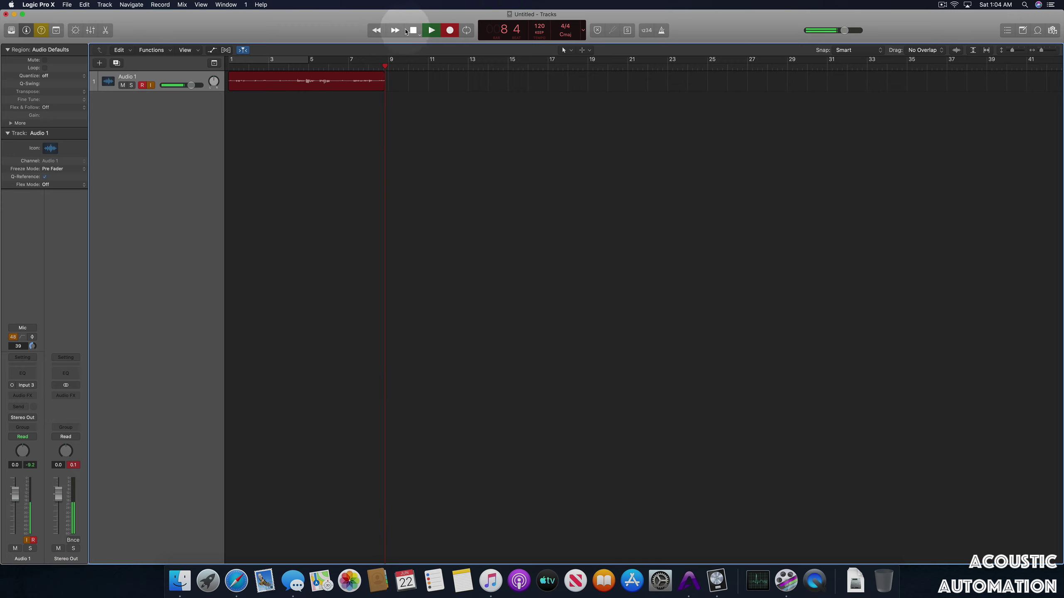
left_click(413, 30)
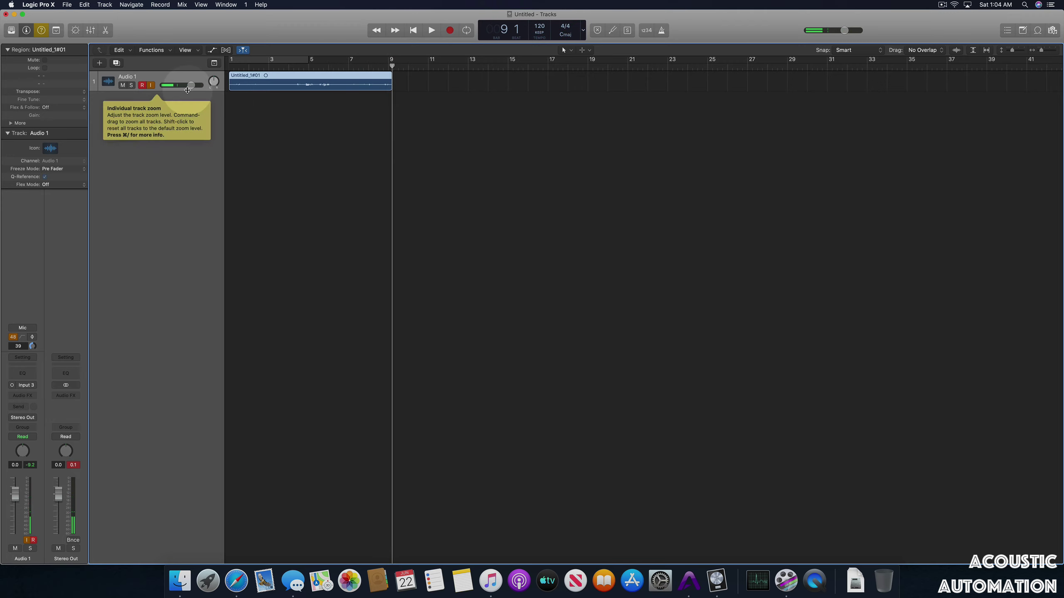
Step: Enlarge the Audio 1 track's height to show the recorded waveform, and briefly show and hide the toolbar
left_click_drag(184, 91, 177, 131)
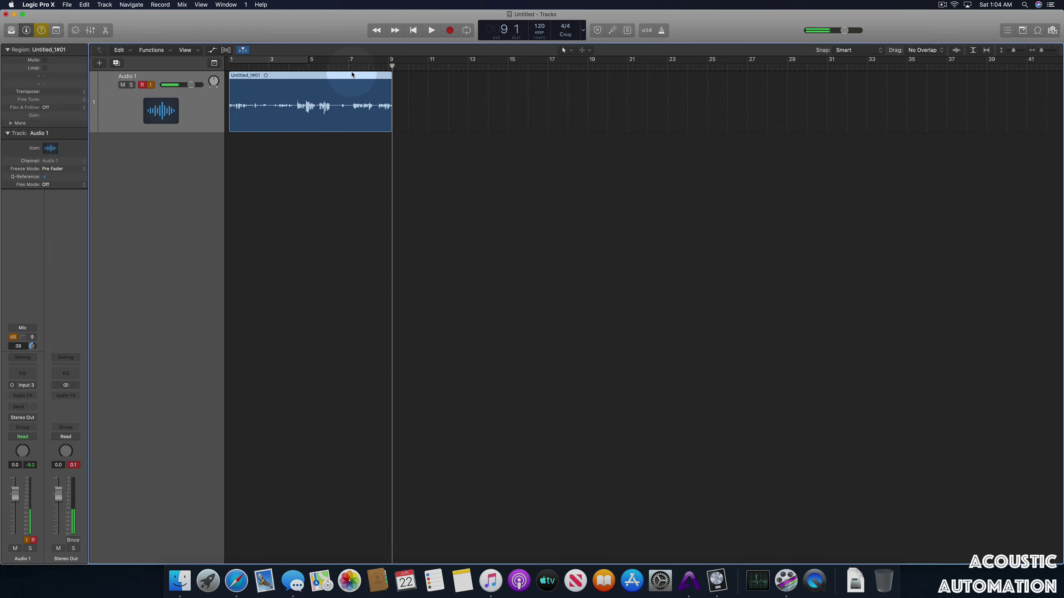
left_click(56, 31)
left_click(56, 31)
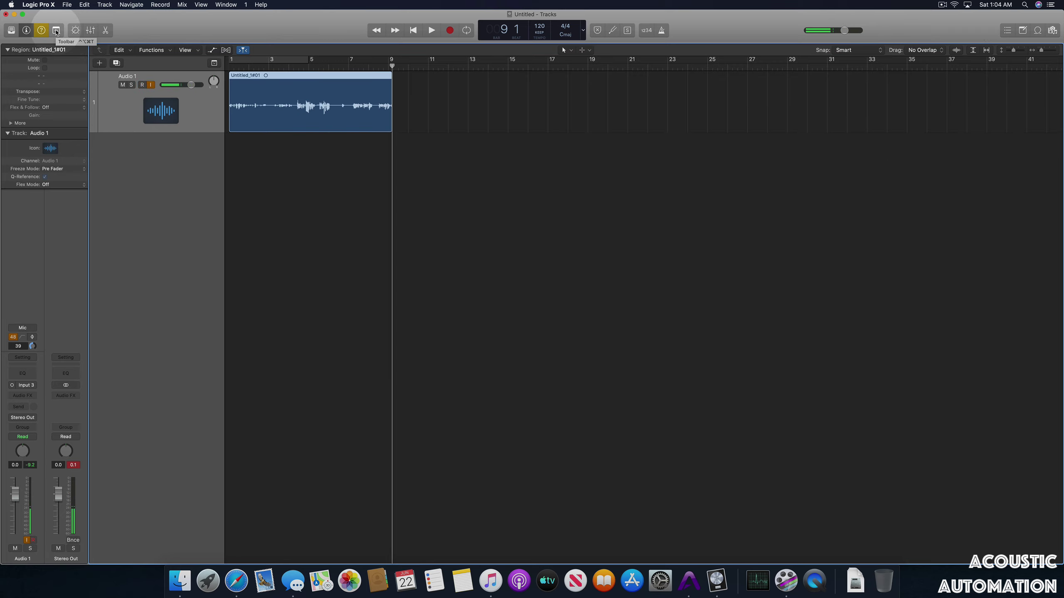
Step: Show the Mixer and look at the input options of the Audio 1 channel strip, keeping Input 3
left_click(91, 30)
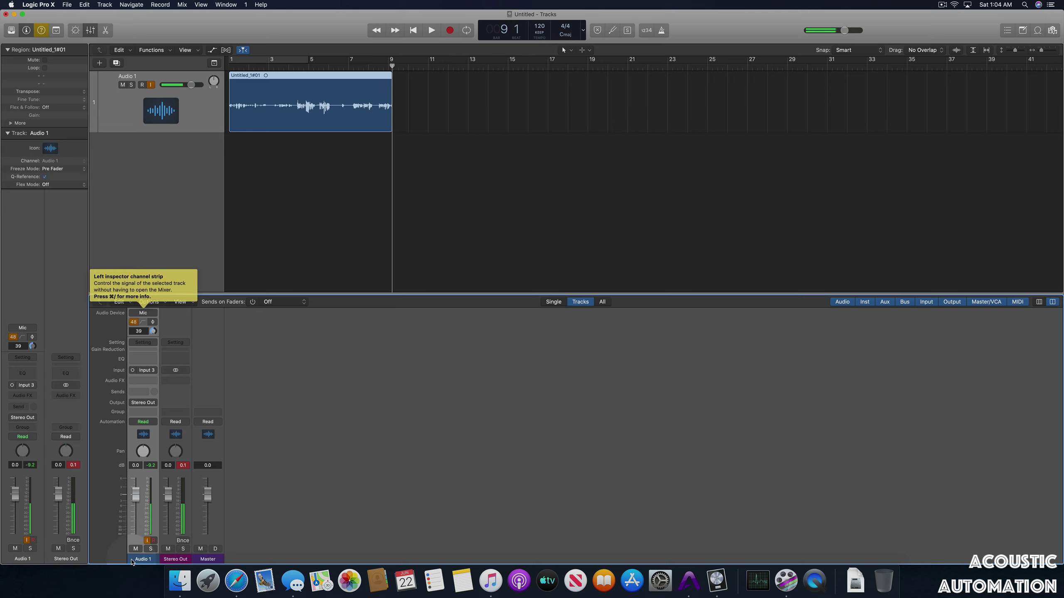
left_click(146, 370)
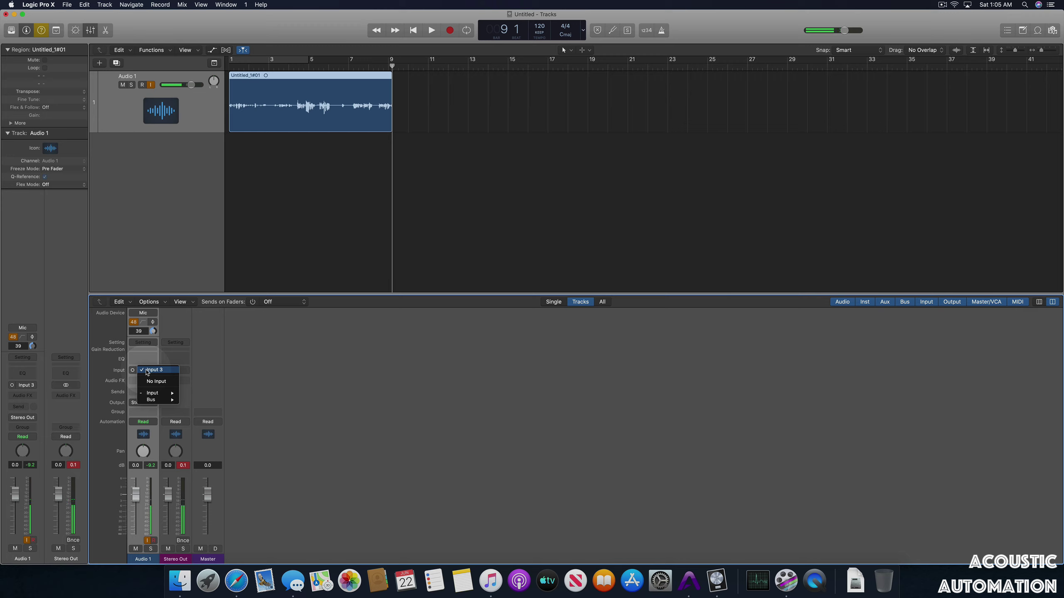
left_click(273, 369)
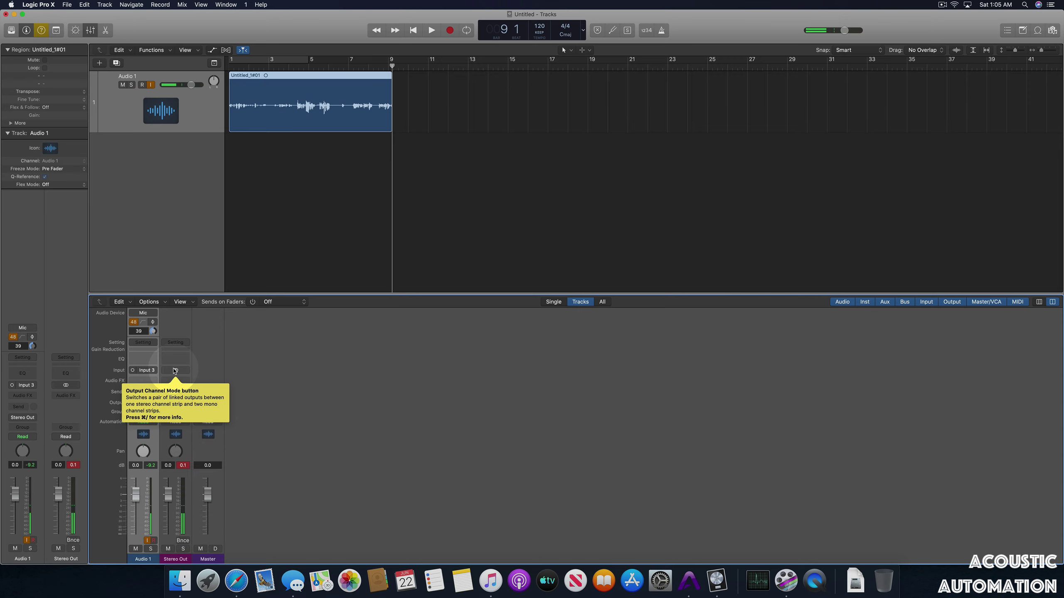
Step: Look through the Stereo Out channel strip's setting and automation mode options in the Mixer
left_click(176, 343)
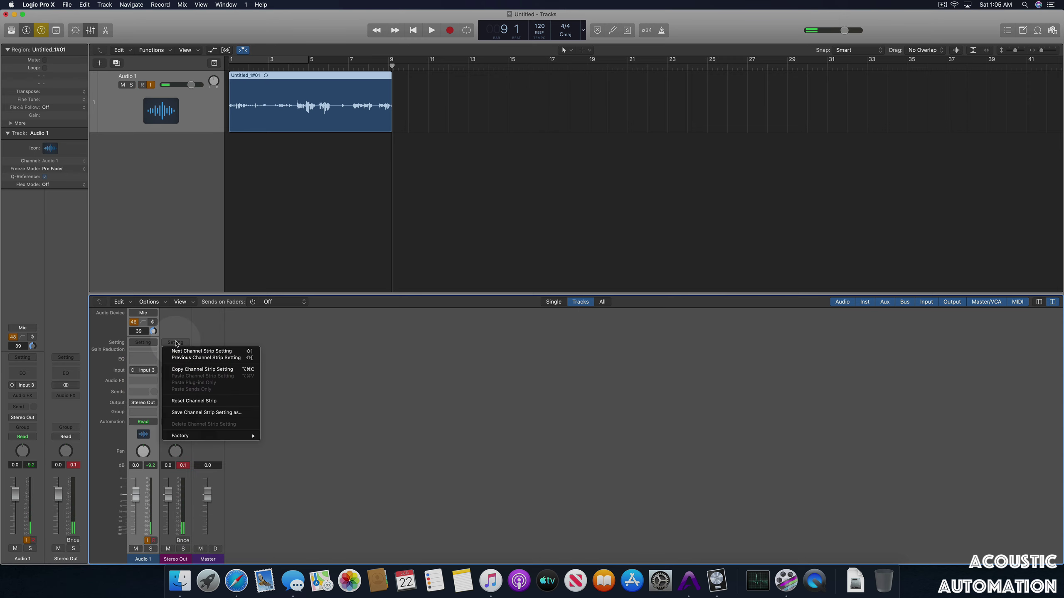
left_click(235, 323)
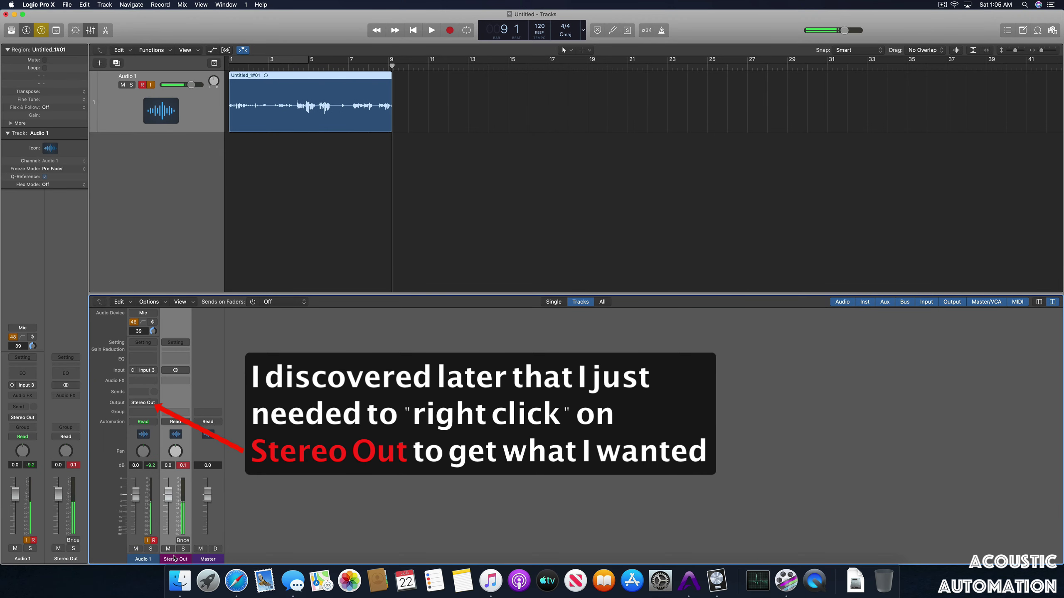
left_click(175, 343)
left_click(178, 333)
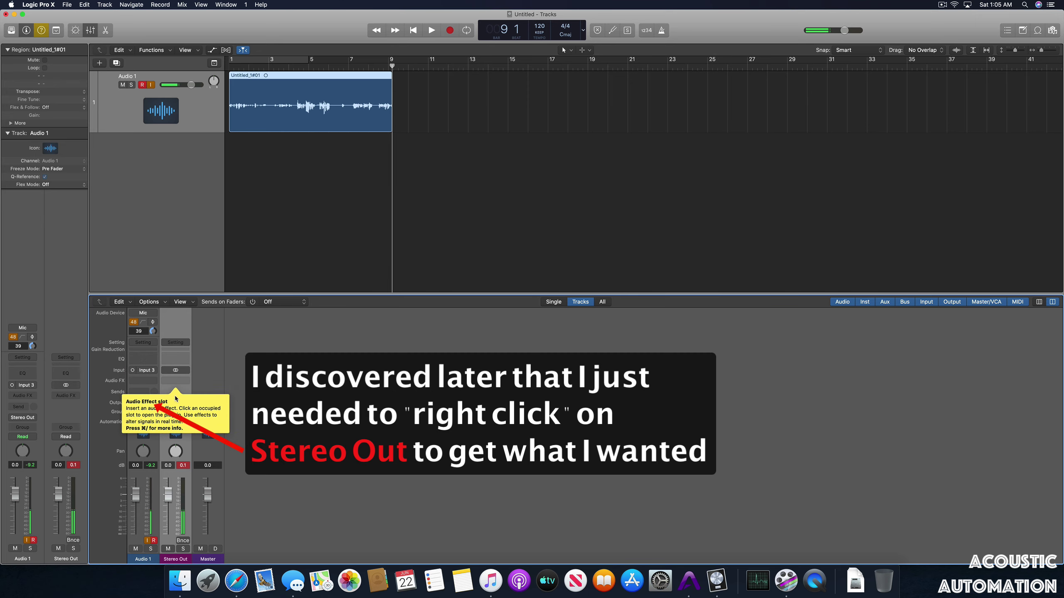
left_click(181, 422)
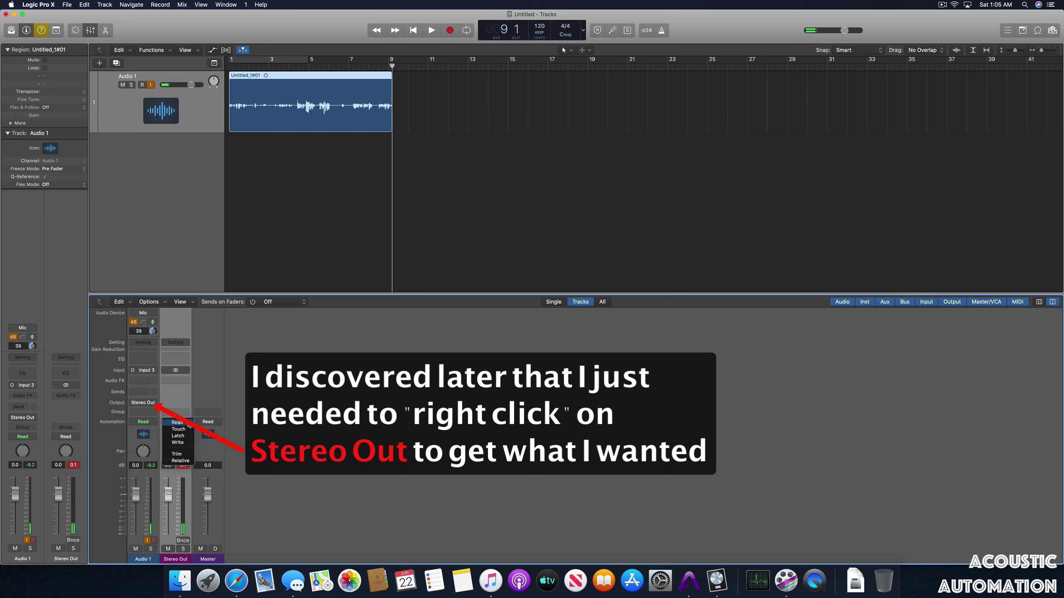
left_click(237, 391)
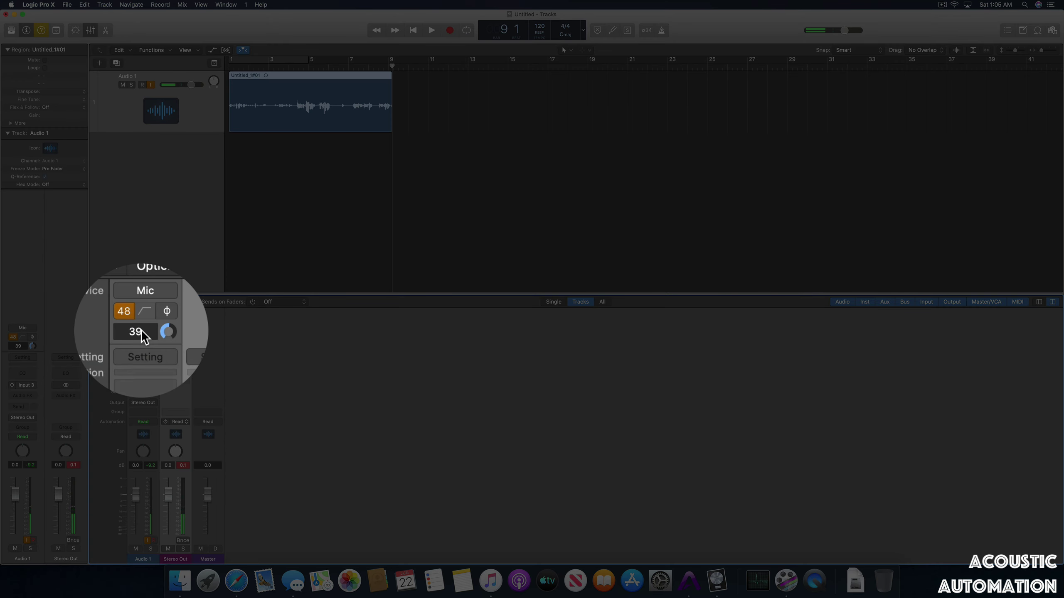
Step: Set Audio 1's microphone gain to 42 in the Mixer, and try its gain knobs in the inspector and Mixer
double_click(142, 329)
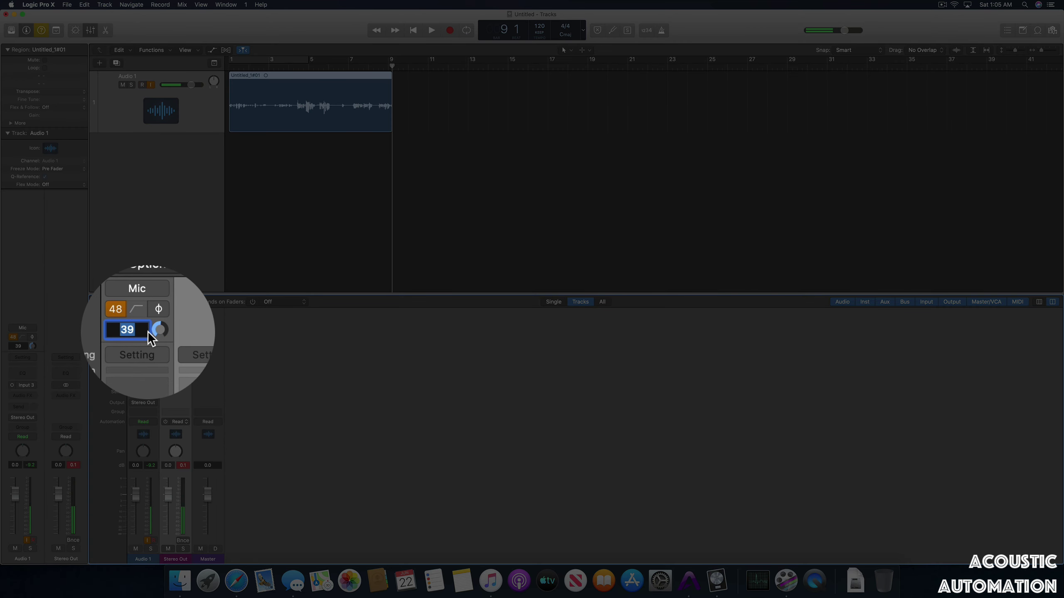
type("42")
key("Return")
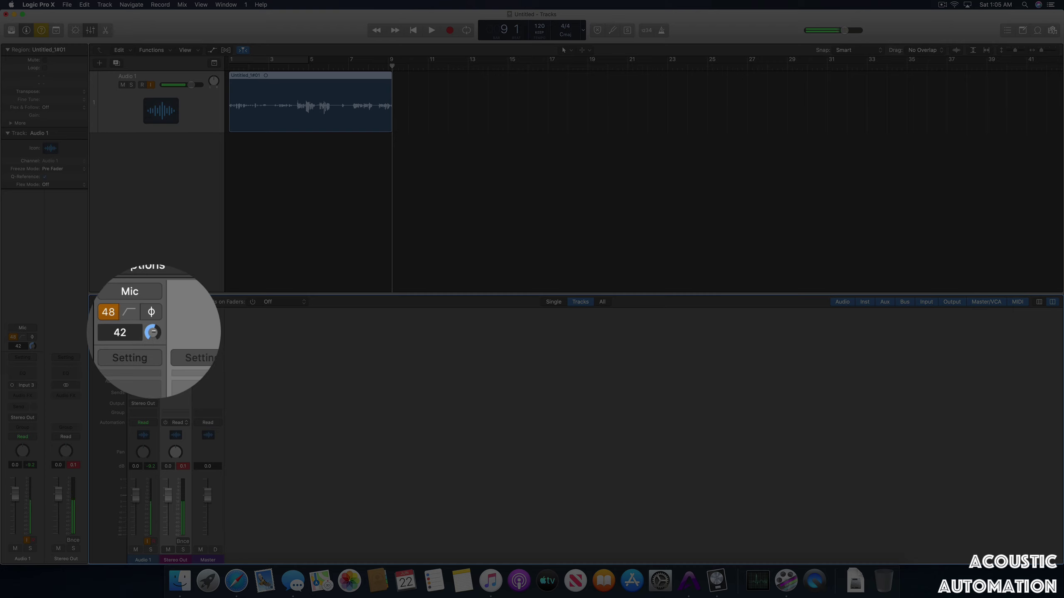
left_click_drag(33, 347, 32, 338)
mouse_move(153, 328)
left_mouse_down()
mouse_move(154, 317)
mouse_move(154, 335)
left_mouse_up()
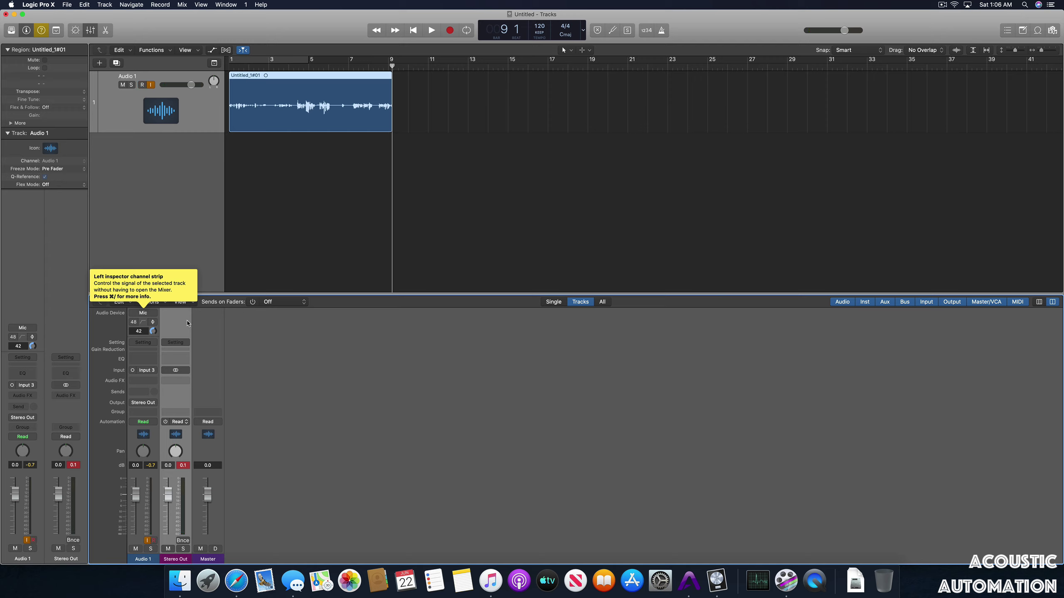
Step: Turn on 48 V phantom power for Audio 1, and switch its phase inversion on and back off
left_click(134, 322)
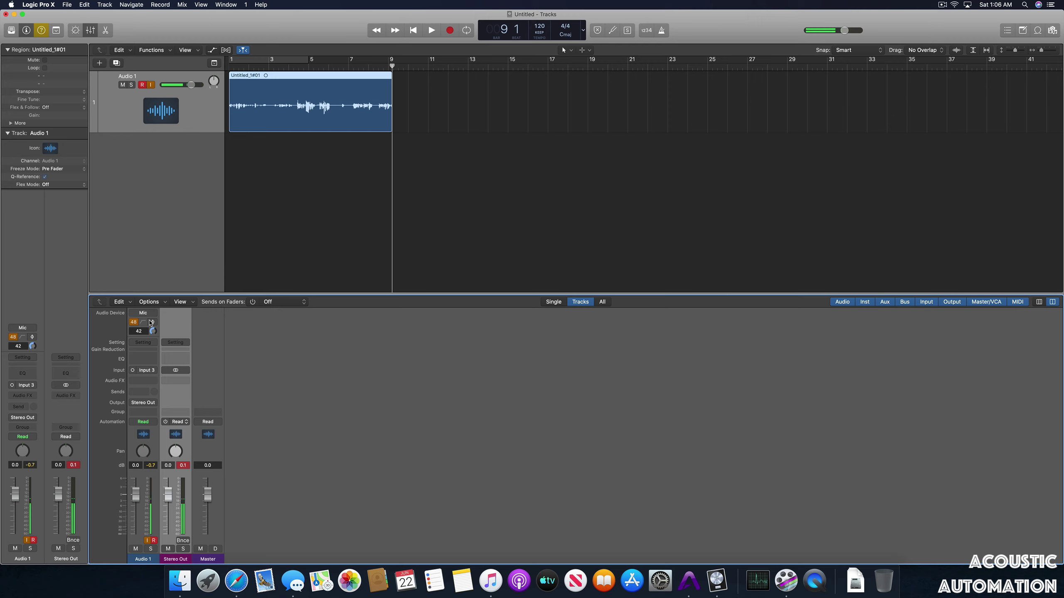
left_click(152, 322)
left_click(154, 322)
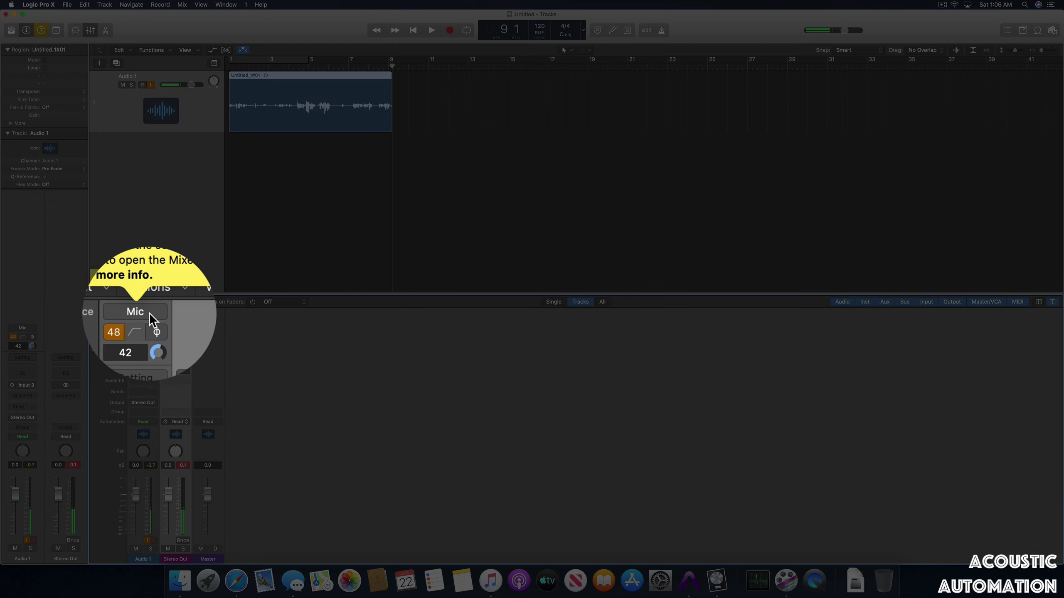
Step: Check Audio 1's input type options, keeping Mic, and switch to Apogee Maestro 2 to show its Input settings
left_click(147, 310)
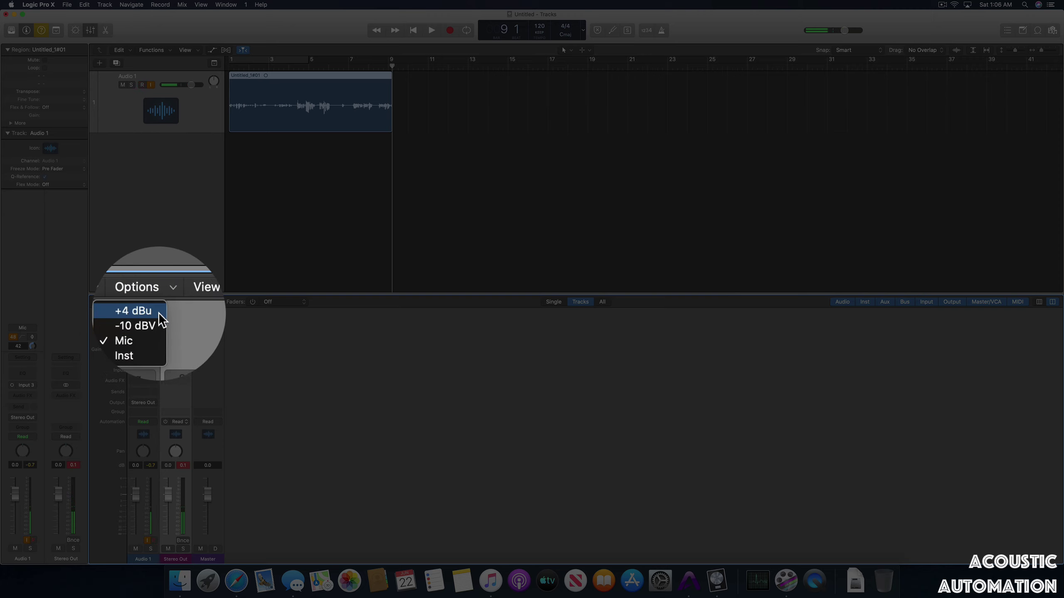
left_click(171, 313)
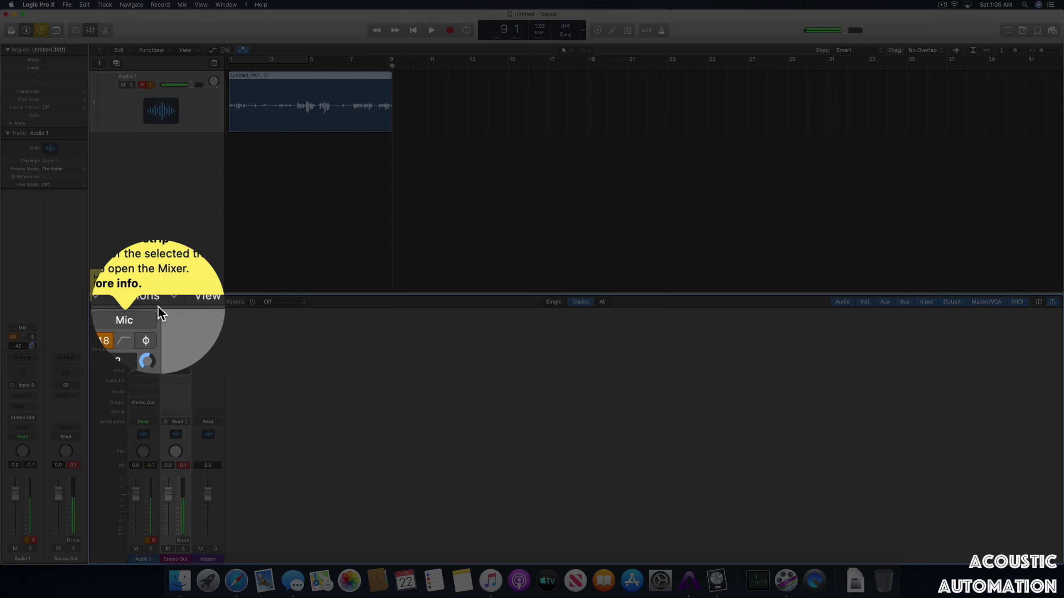
left_click(687, 579)
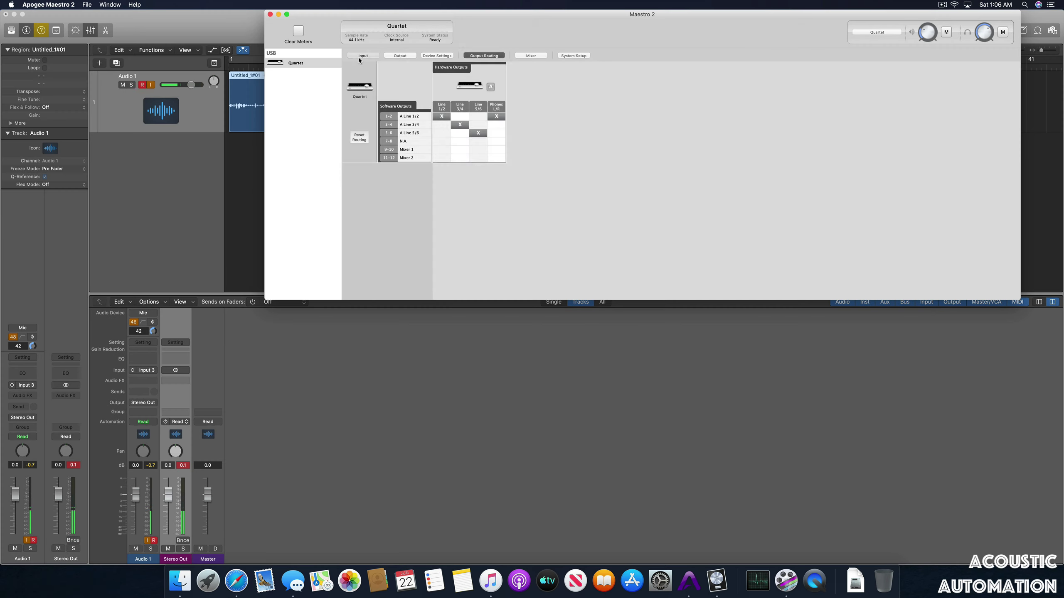
left_click(363, 56)
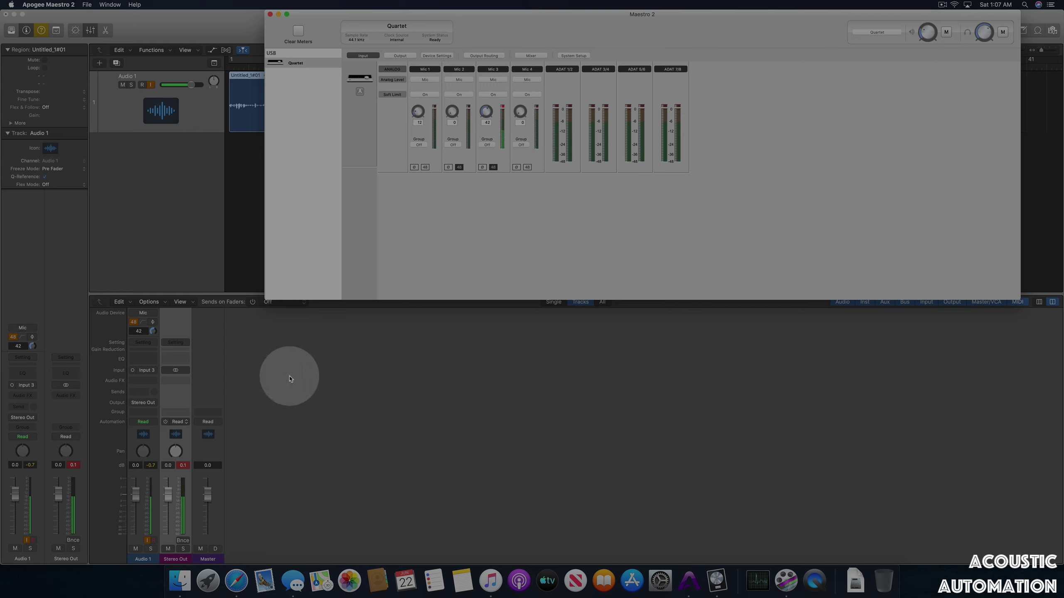
Step: Try Audio 1's gain knob in Logic Pro X, and set the Mic 3 gain to 33 in Apogee Maestro 2
left_click(153, 332)
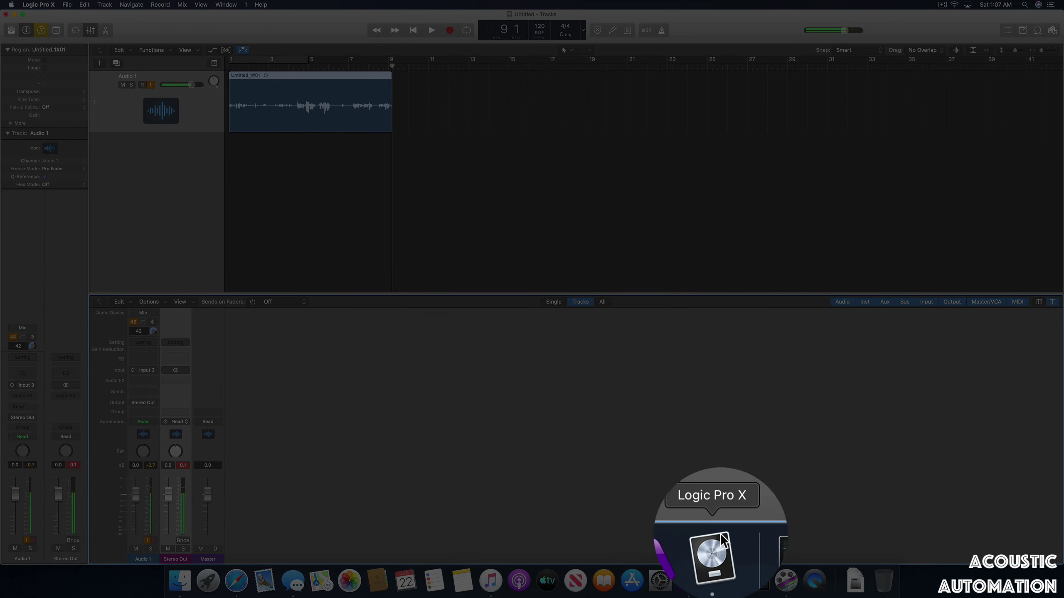
left_click(688, 580)
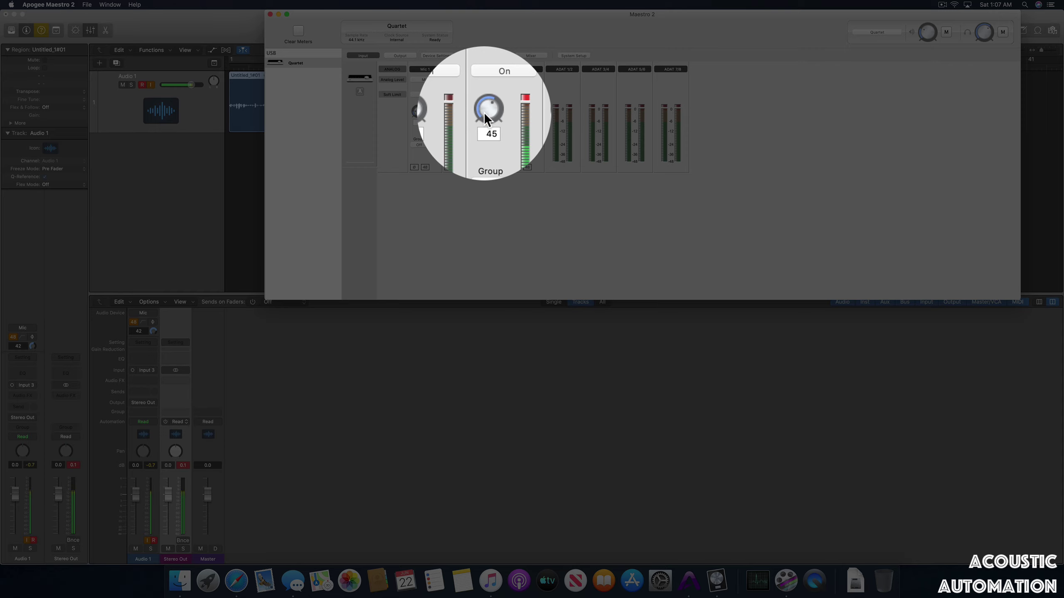
left_click_drag(484, 108, 483, 112)
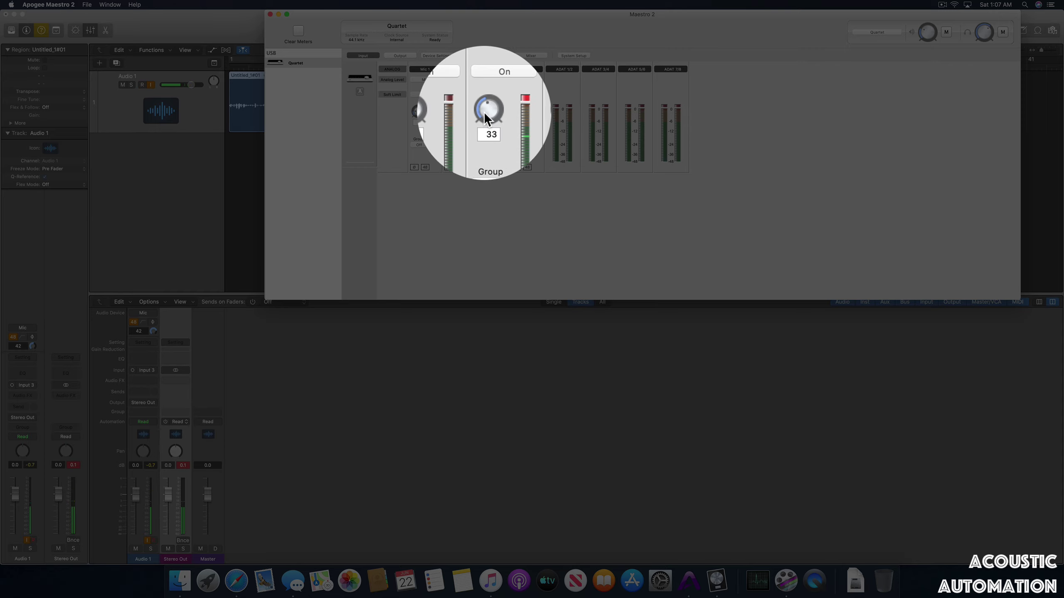
Step: Compare the microphone gain in Logic Pro X and Apogee Maestro 2, and set Audio 1's gain to 58
left_click(151, 324)
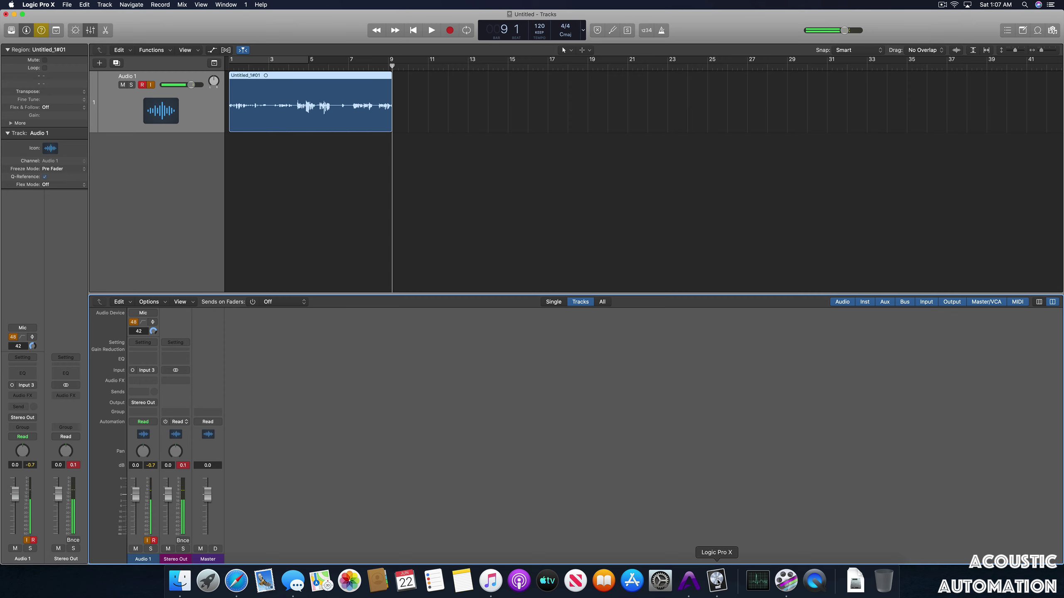
left_click(694, 586)
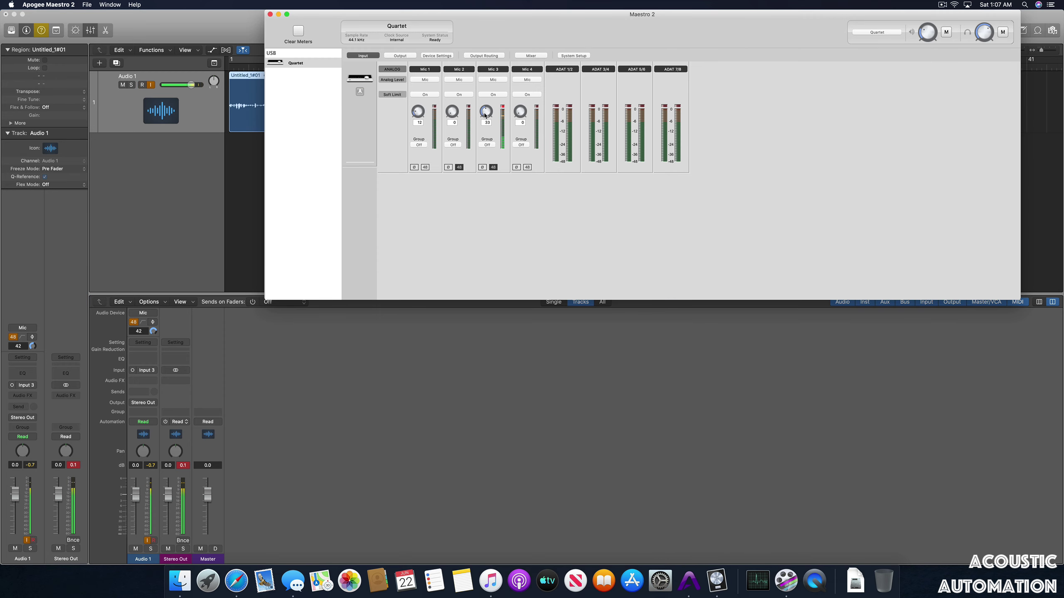
mouse_move(485, 115)
left_click(153, 332)
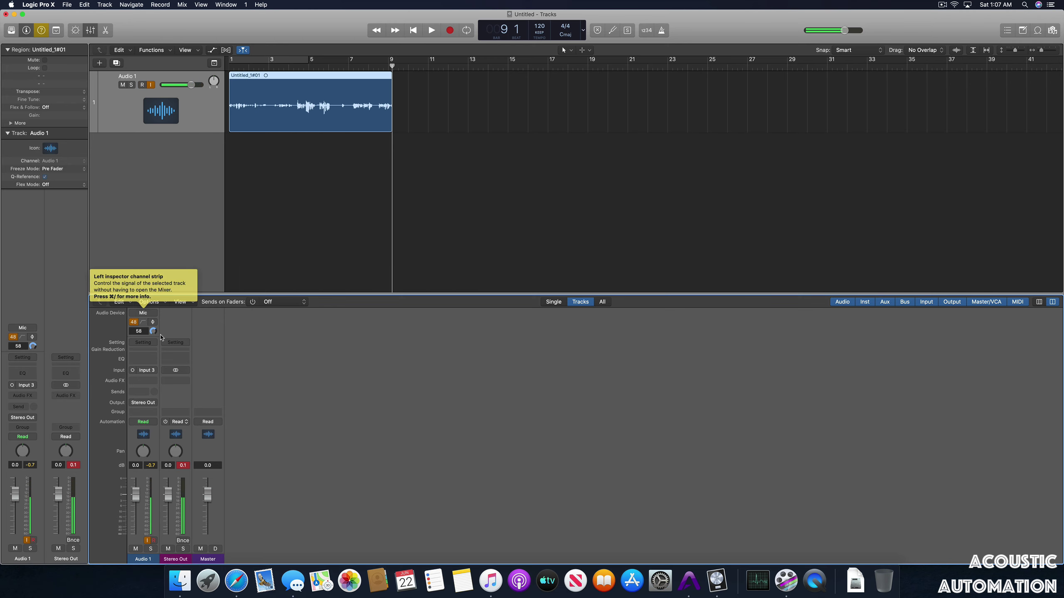
left_click(208, 335)
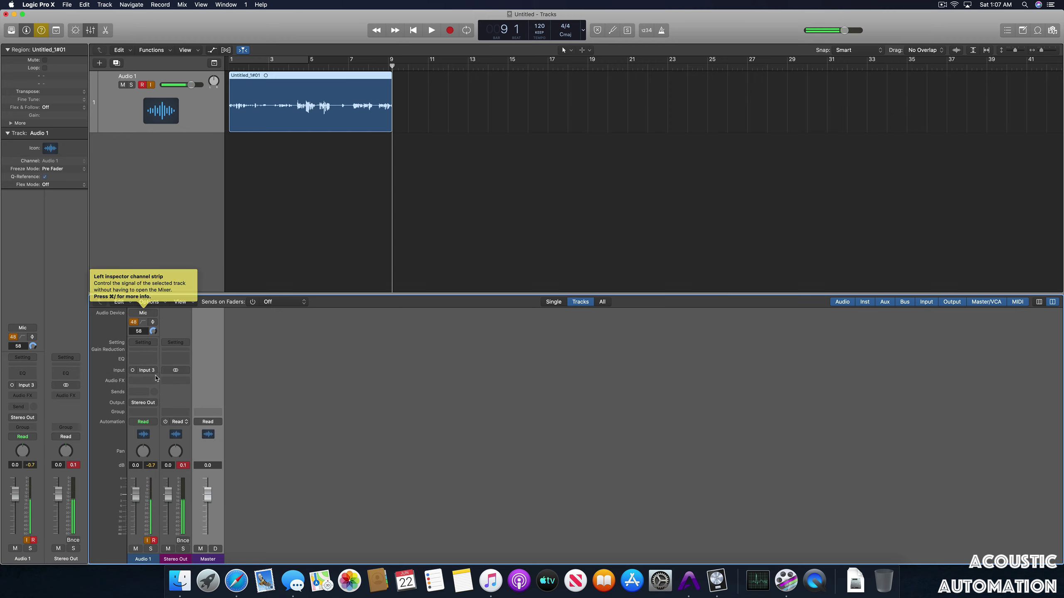
Step: Create one new audio track with Input 2 as its input and Output 1 + 2 as its output
left_click(67, 5)
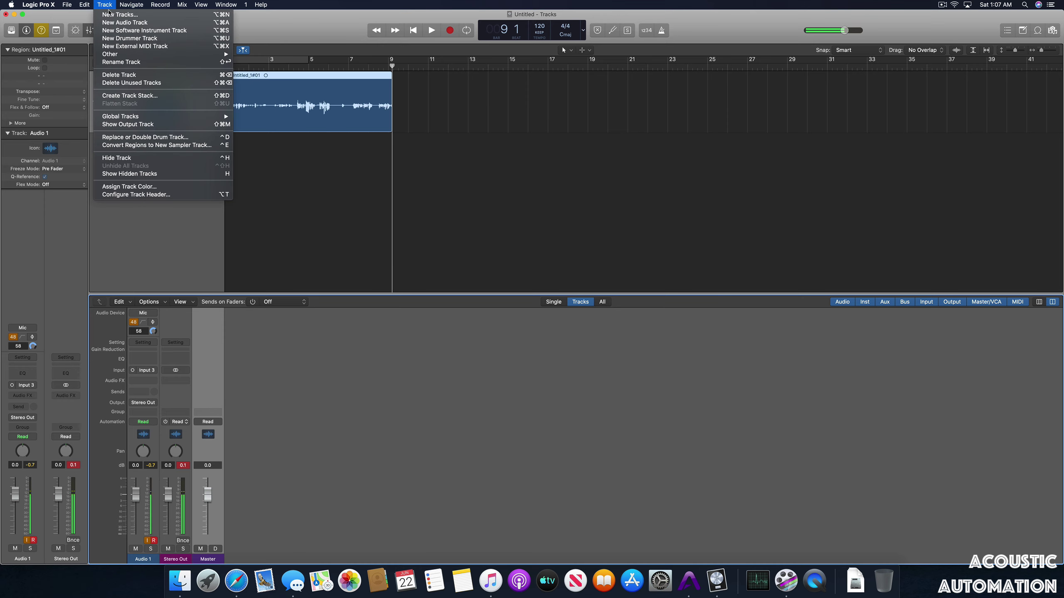
left_click(110, 14)
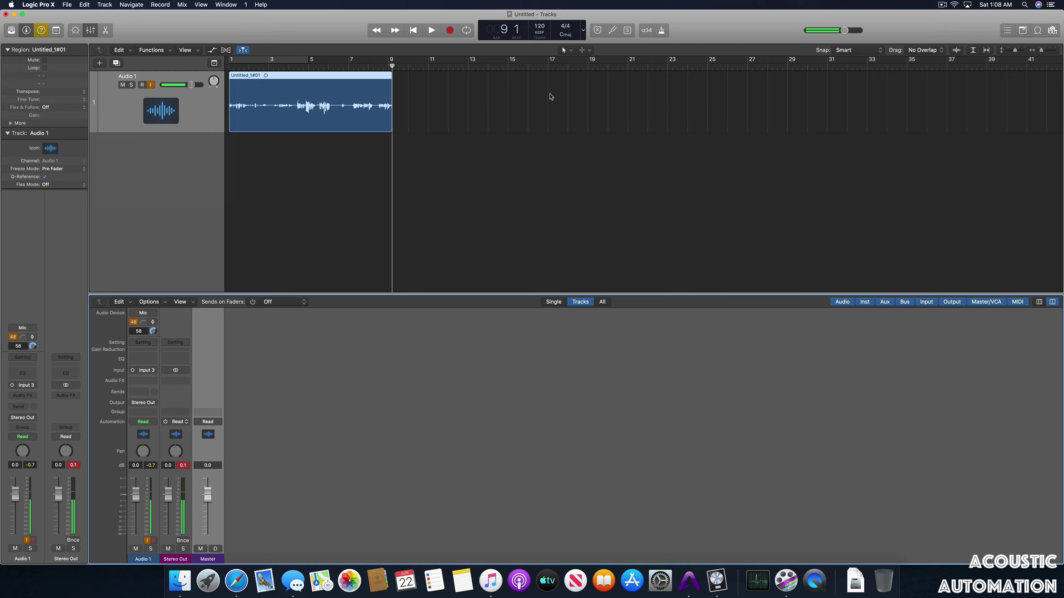
key("alt+super+n")
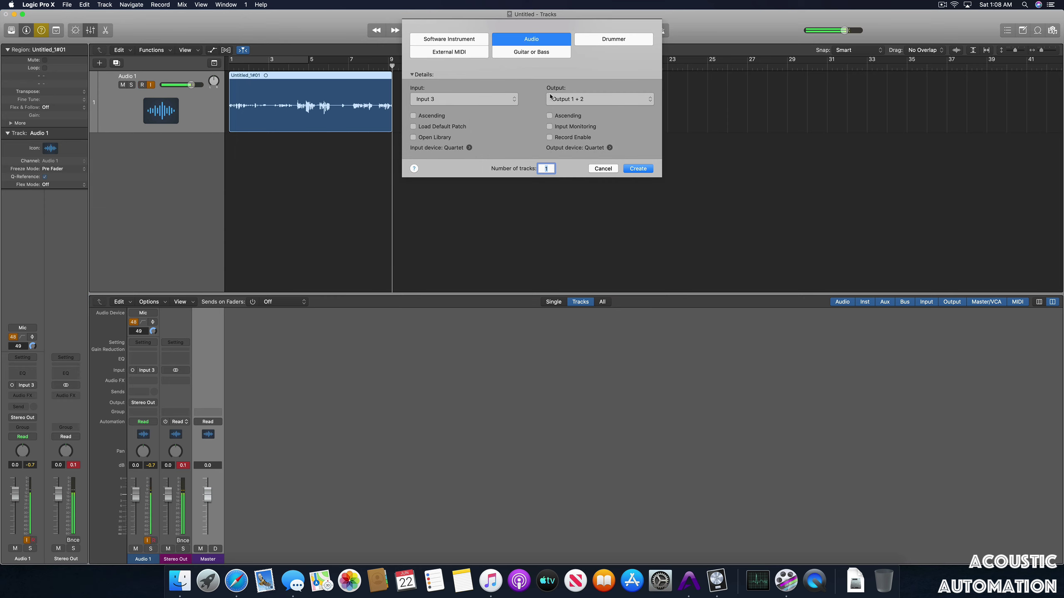
left_click(467, 102)
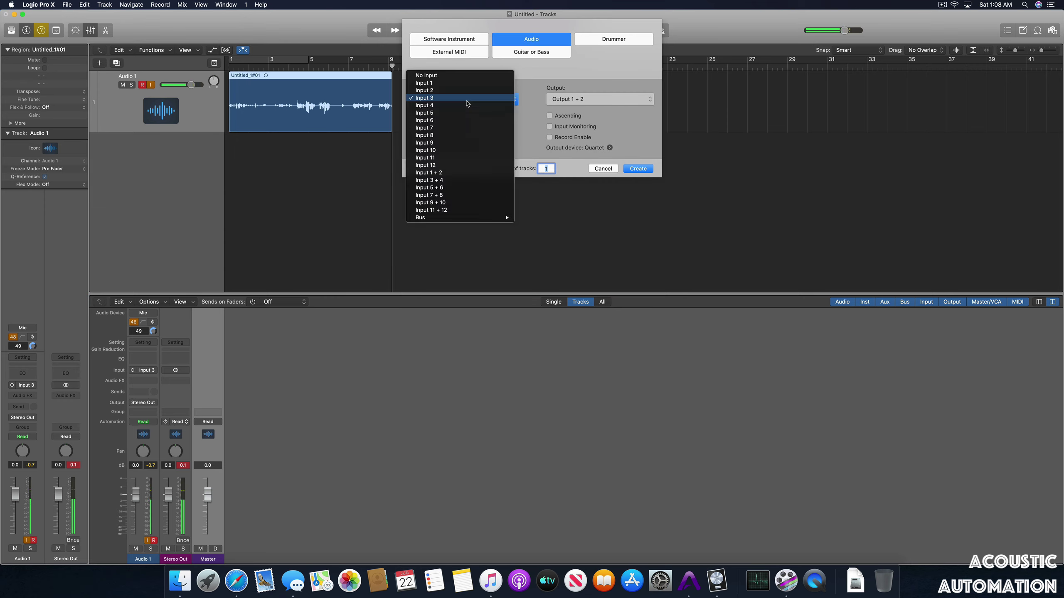
left_click(468, 91)
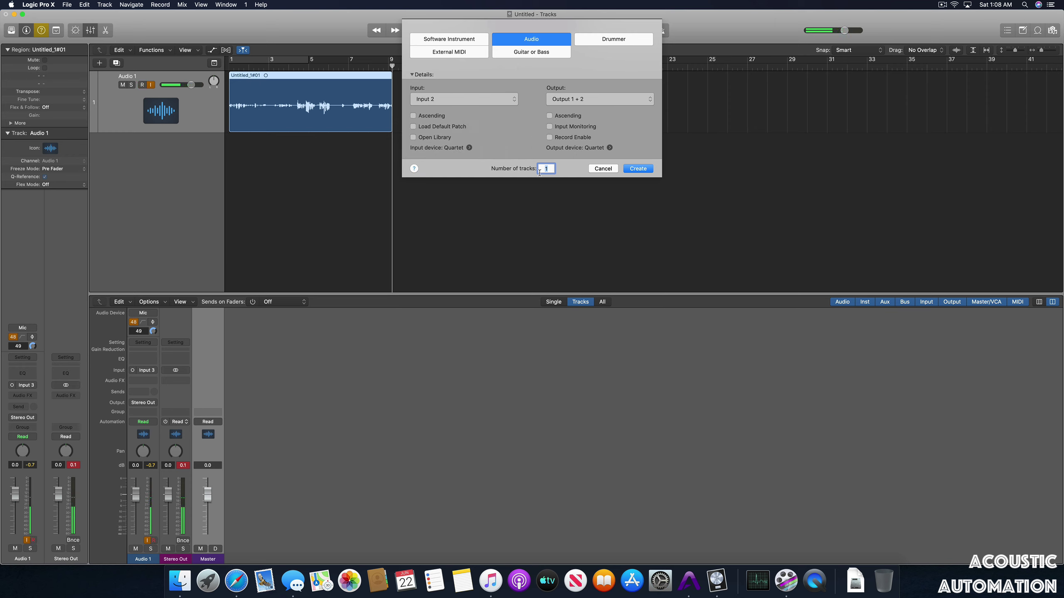
left_click(637, 168)
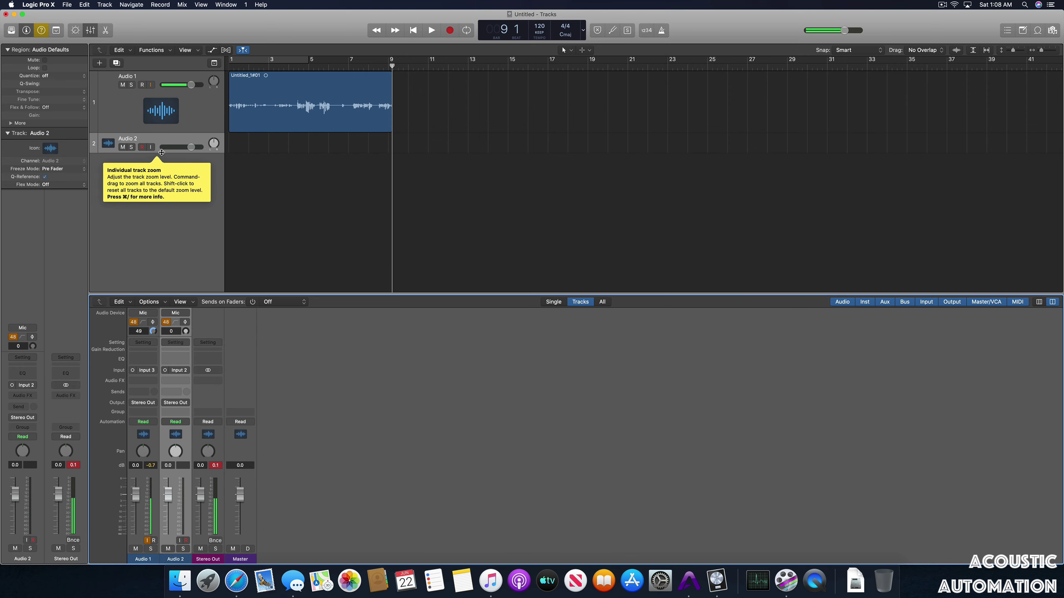
Step: Enlarge the Audio 2 track's height, and record a take on Audio 1 and Audio 2 from bar 9 to bar 18
left_click_drag(161, 152, 155, 190)
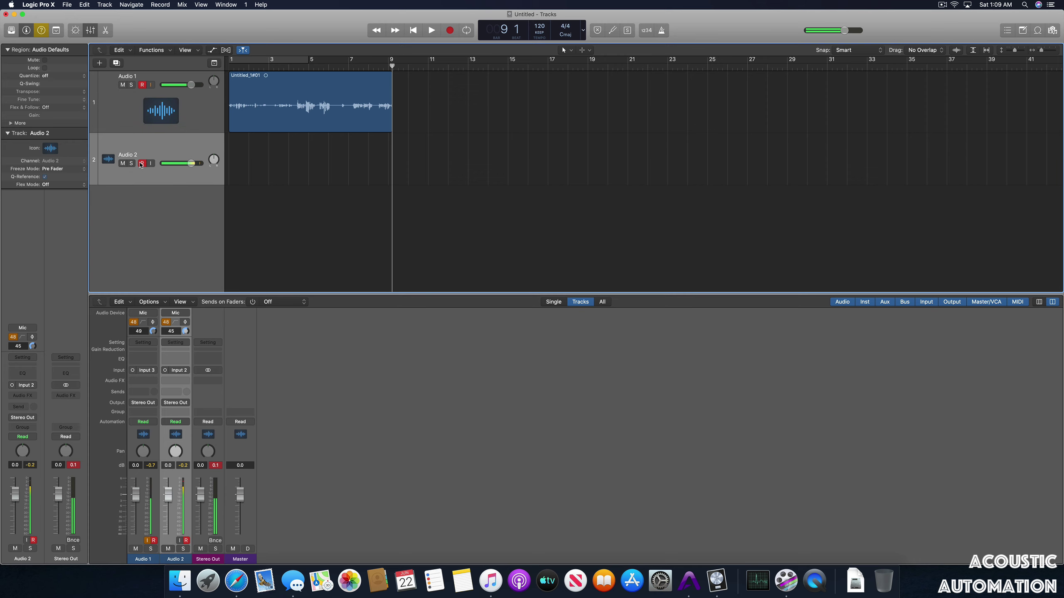
left_click(451, 32)
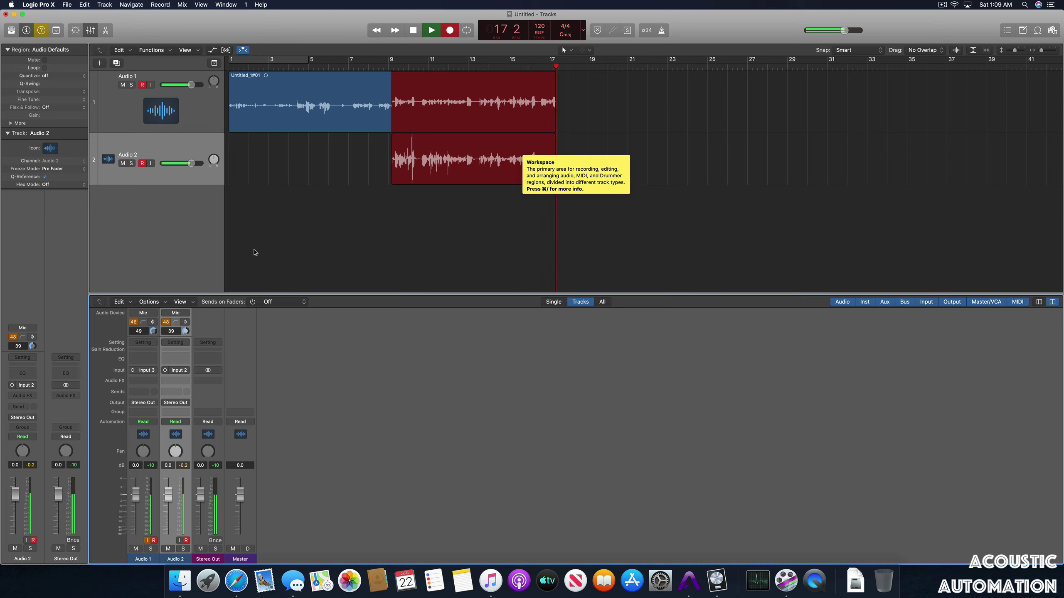
left_click(413, 30)
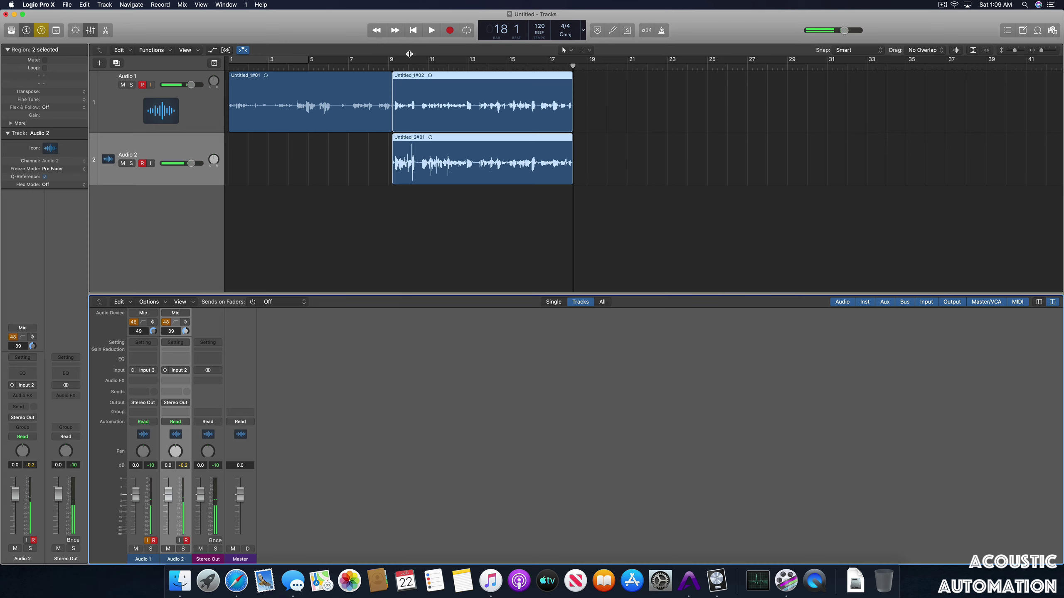
Step: Play back the new two-track take from bar 9
left_click(394, 66)
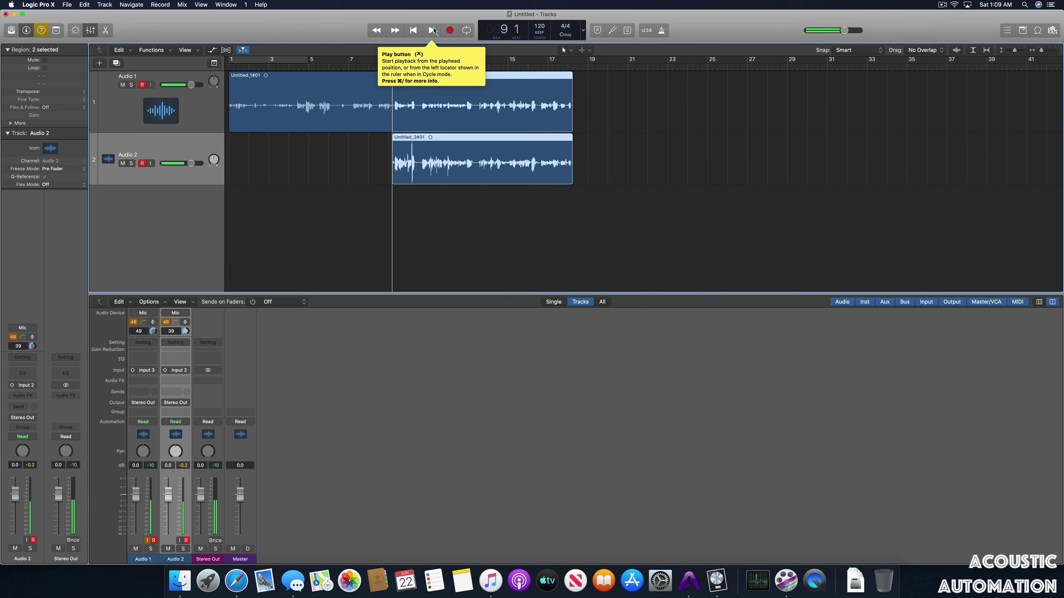
left_click(432, 30)
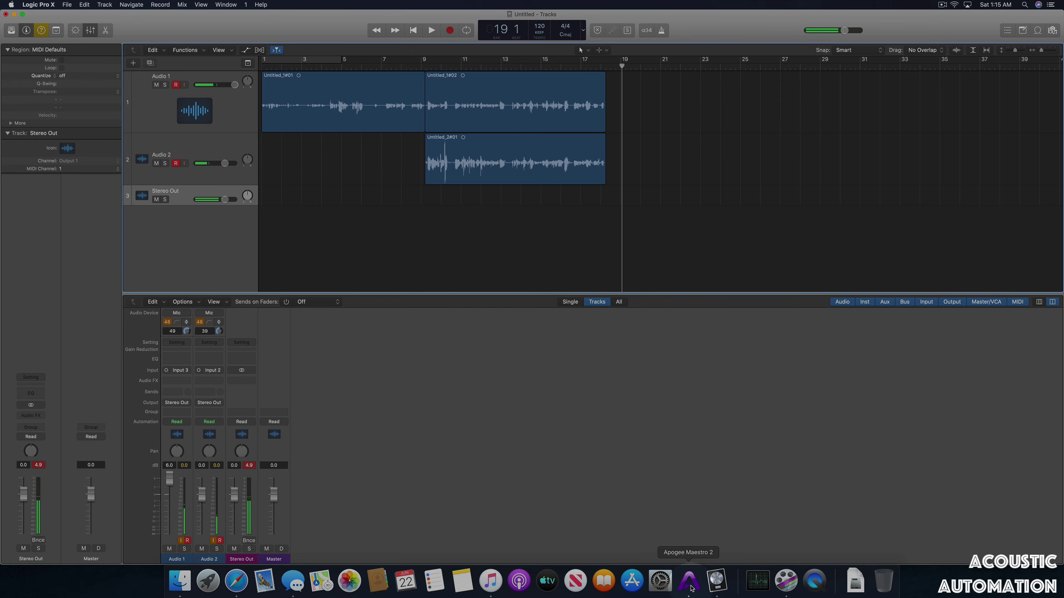
Step: Switch to Apogee Maestro 2, check which mixer feeds the headphone output in the output routing, and display the mixer channels
left_click(691, 589)
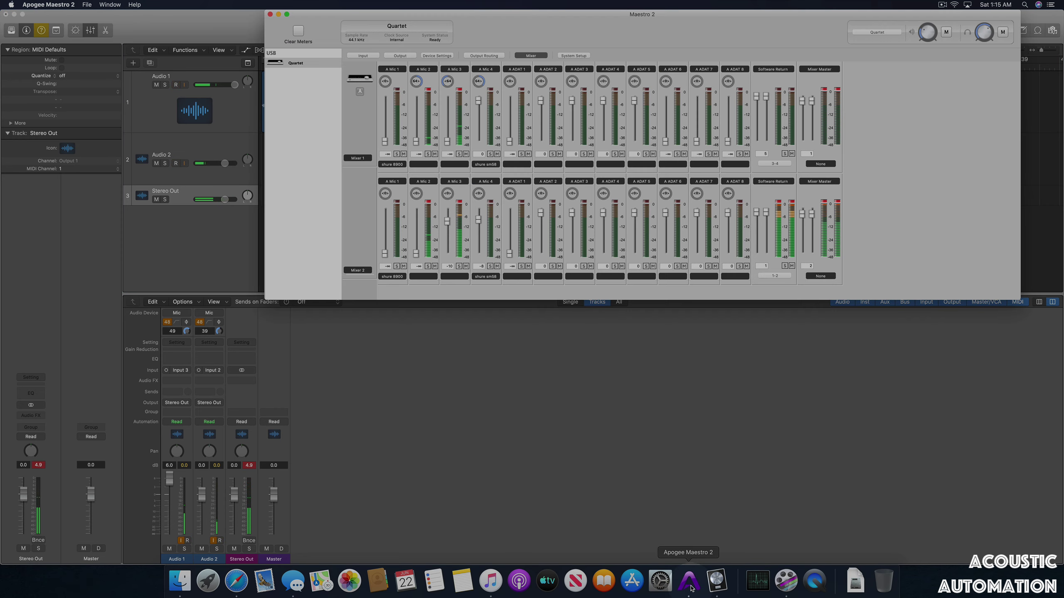
left_click(485, 56)
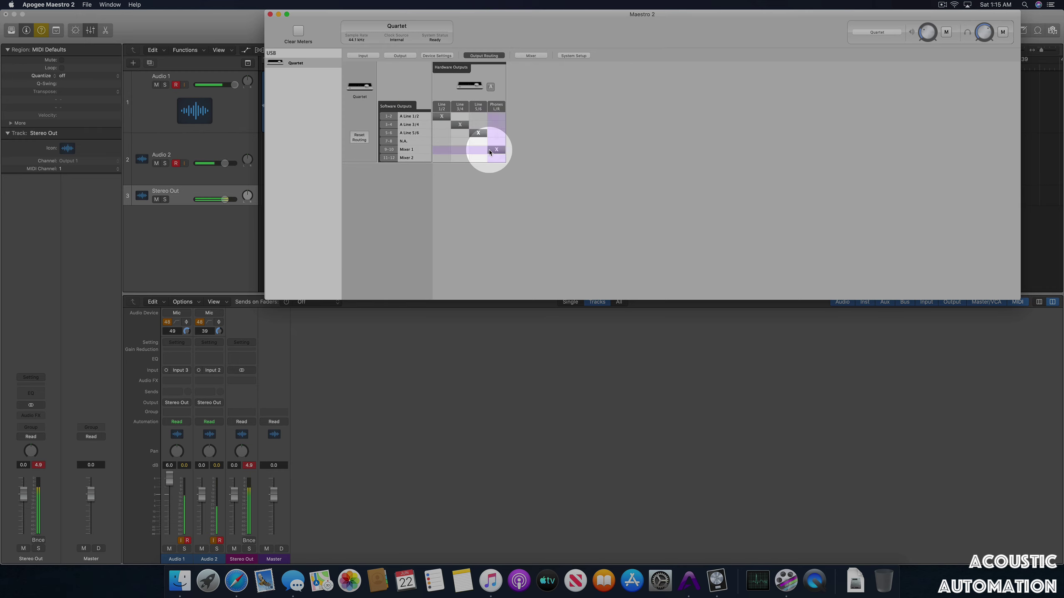
left_click(530, 55)
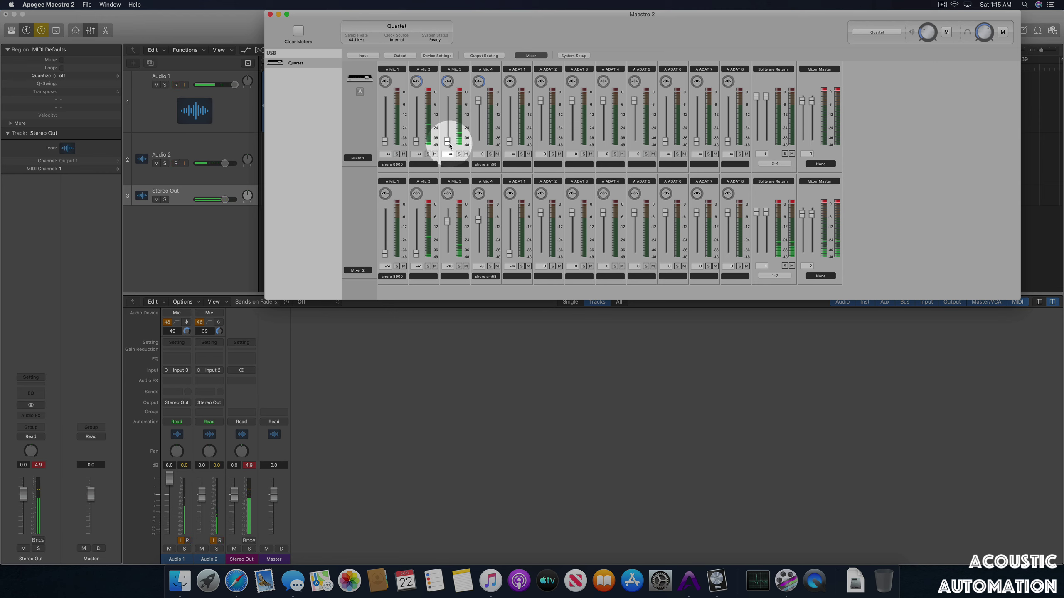
Step: Test direct monitoring in Mixer 1 by raising the Mic 3 and Mic 2 faders in turn and returning each to minimum
left_click_drag(447, 142, 447, 102)
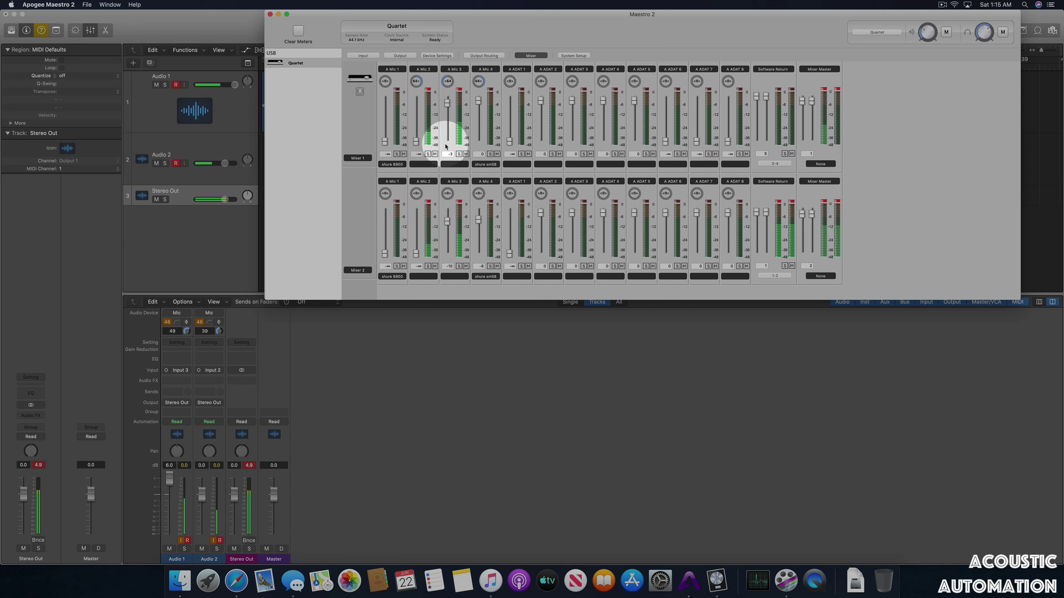
left_click_drag(445, 107, 416, 99)
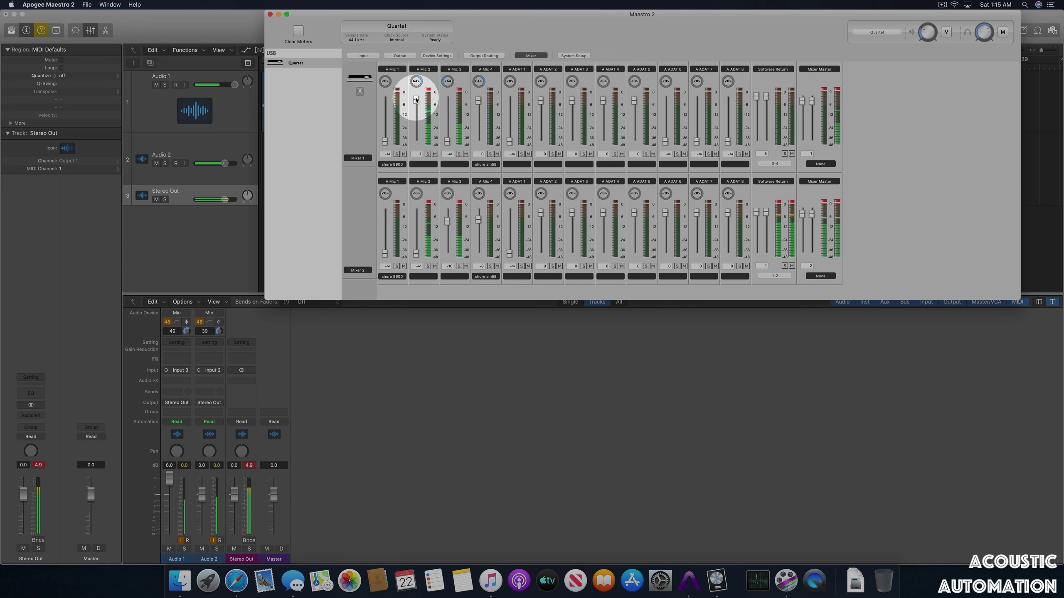
left_click_drag(416, 100, 416, 142)
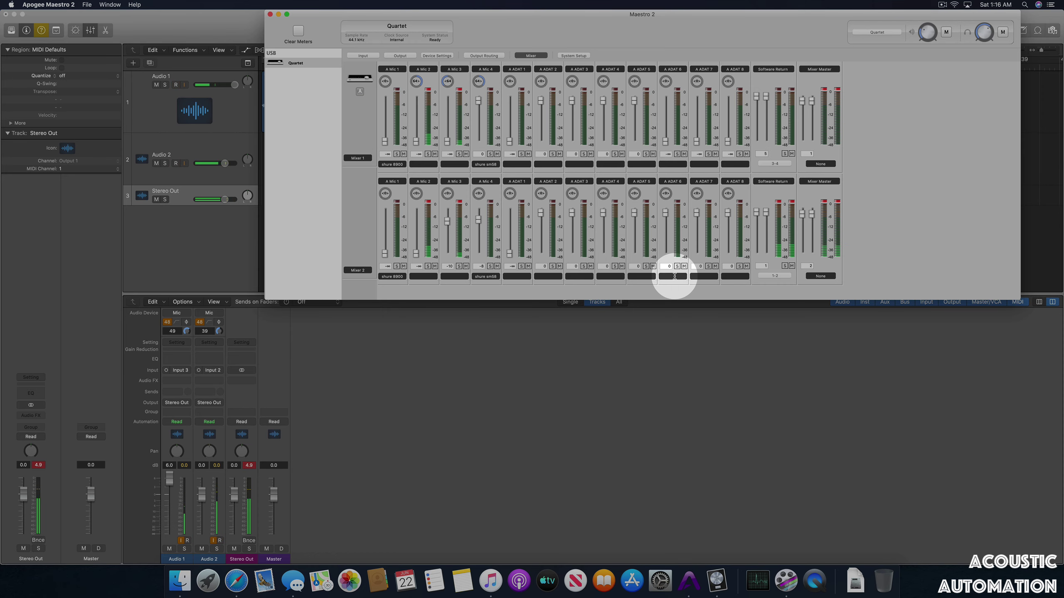
Step: Switch to Logic Pro X and toggle Audio 2's input monitoring, leaving it switched on
left_click(529, 338)
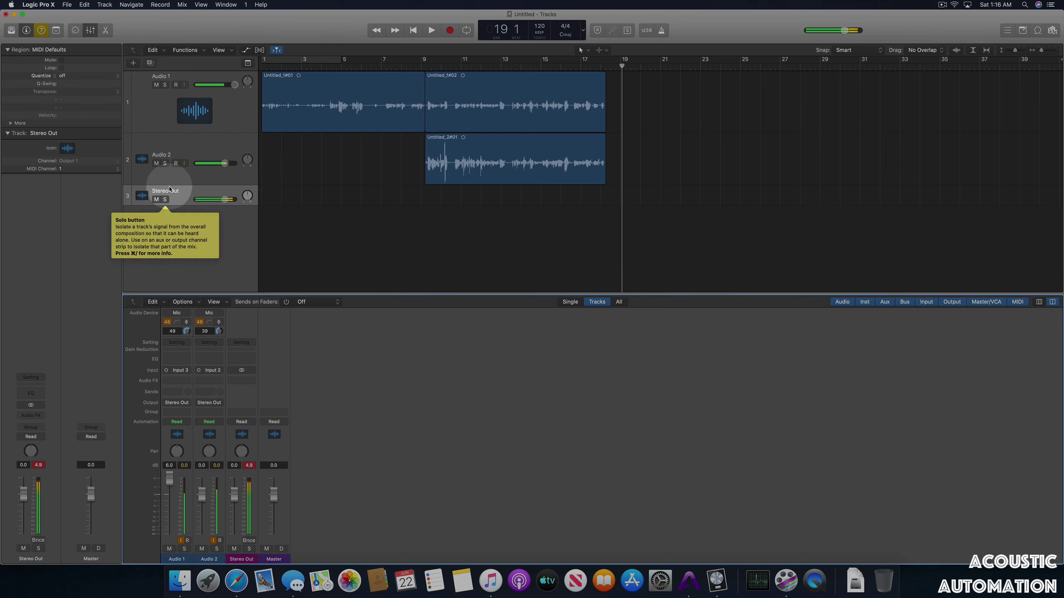
left_click(184, 164)
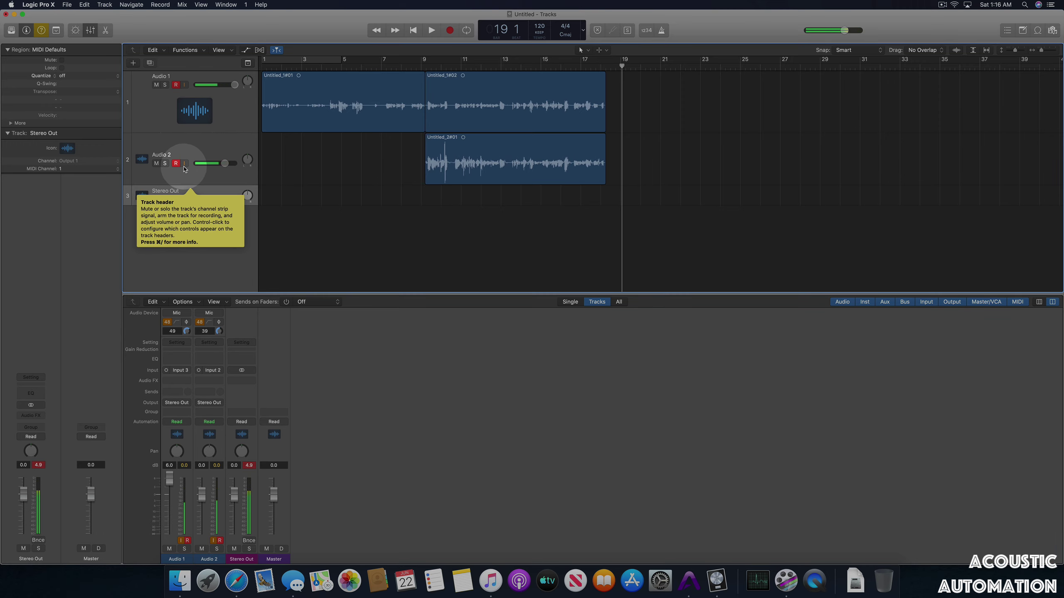
left_click(184, 164)
left_click(185, 165)
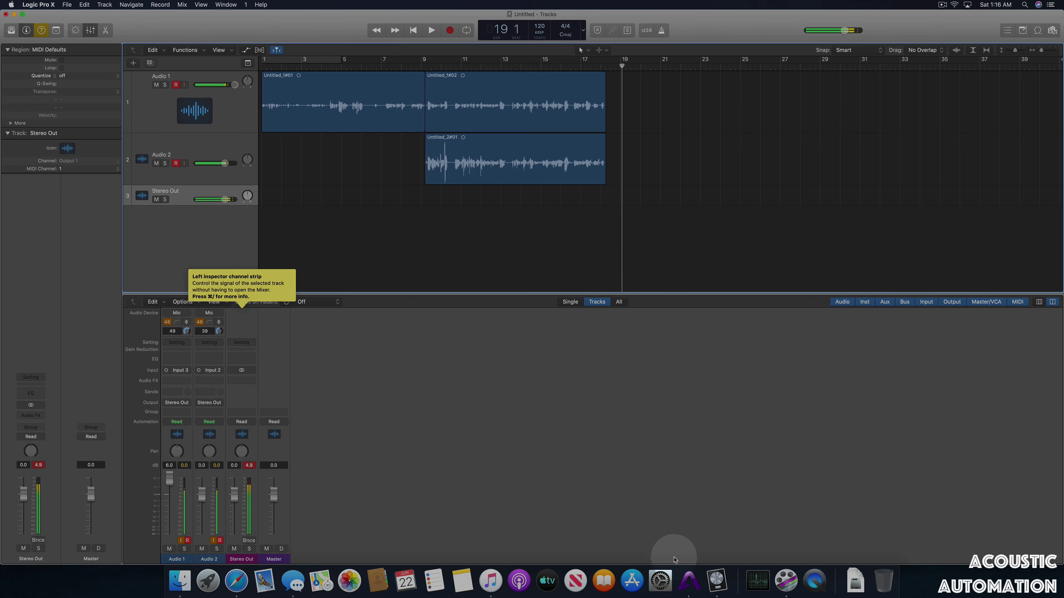
Step: In Apogee Maestro 2, review the output routing and Mixer 1's Software Return source options, keeping 3-4 selected
left_click(688, 581)
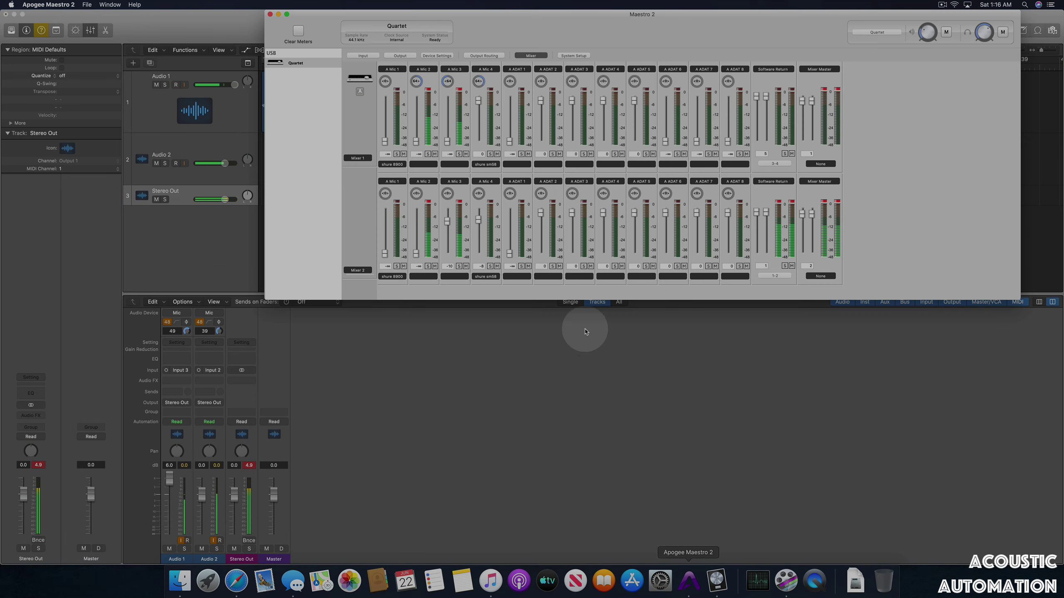
left_click(482, 55)
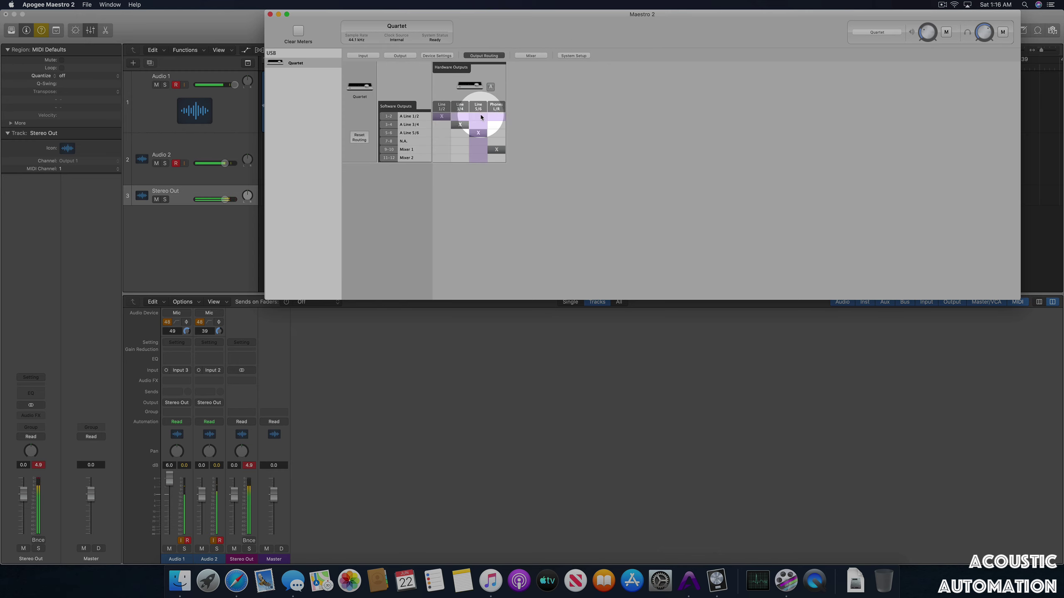
left_click(530, 57)
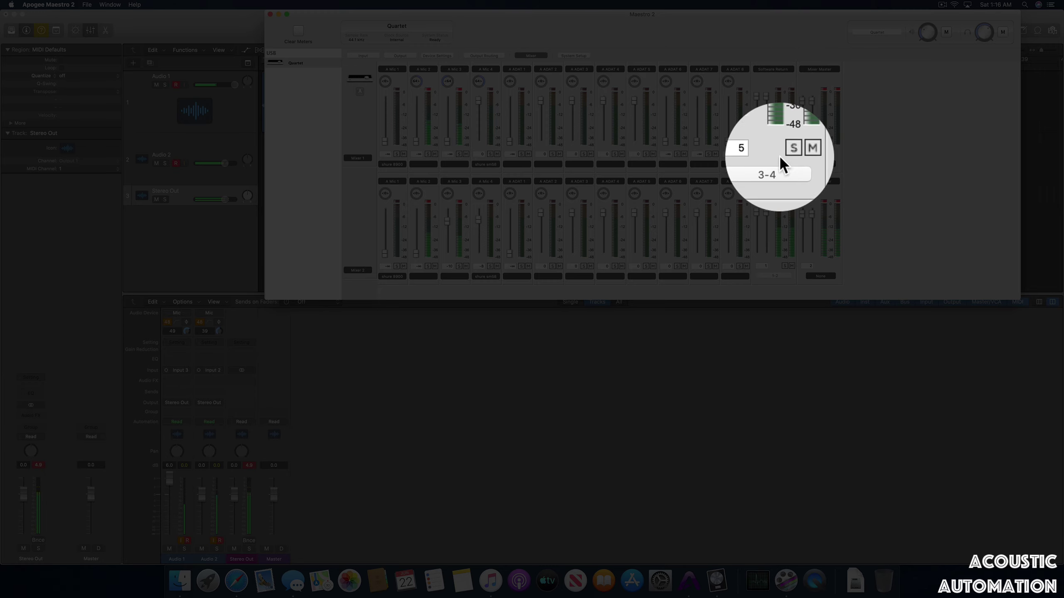
left_click(775, 164)
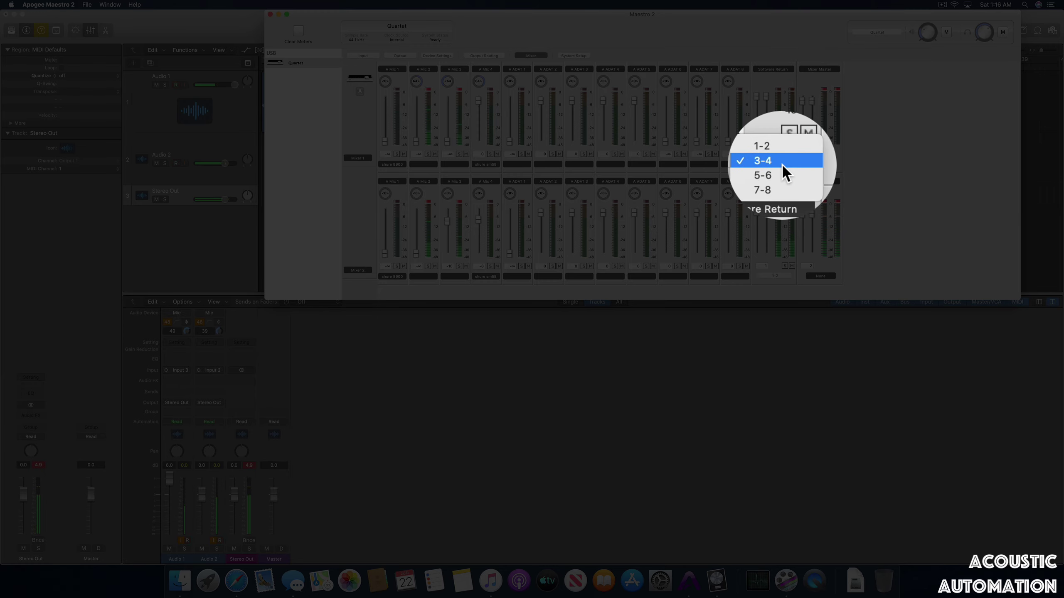
left_click(781, 163)
Step: Route Audio 1 to Output 3-4 in Logic Pro X, and slightly lower Mixer 1's Software Return fader in Apogee Maestro 2
left_click(753, 353)
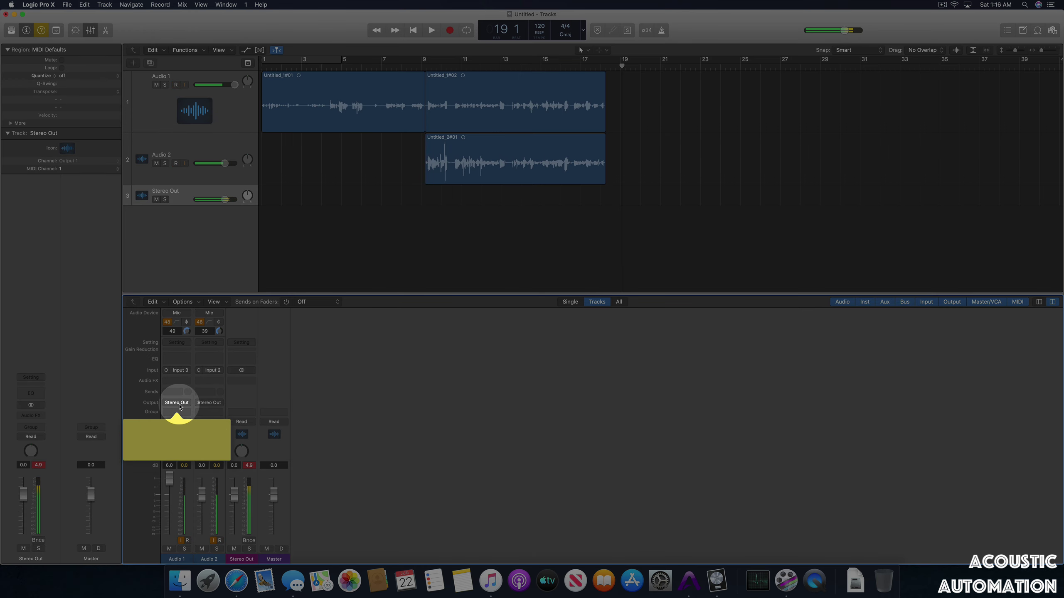
left_click(178, 403)
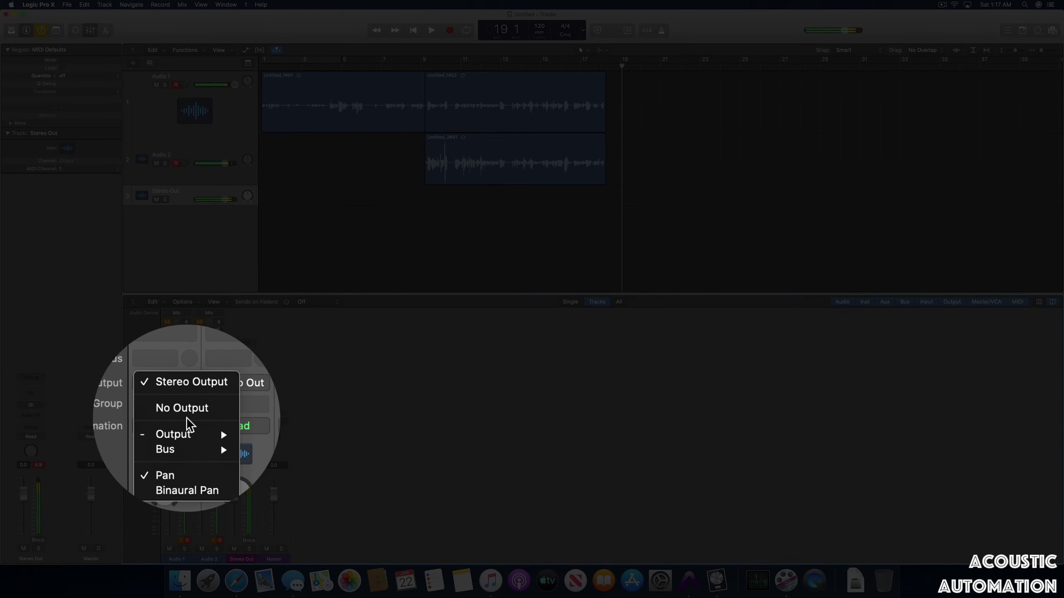
mouse_move(187, 426)
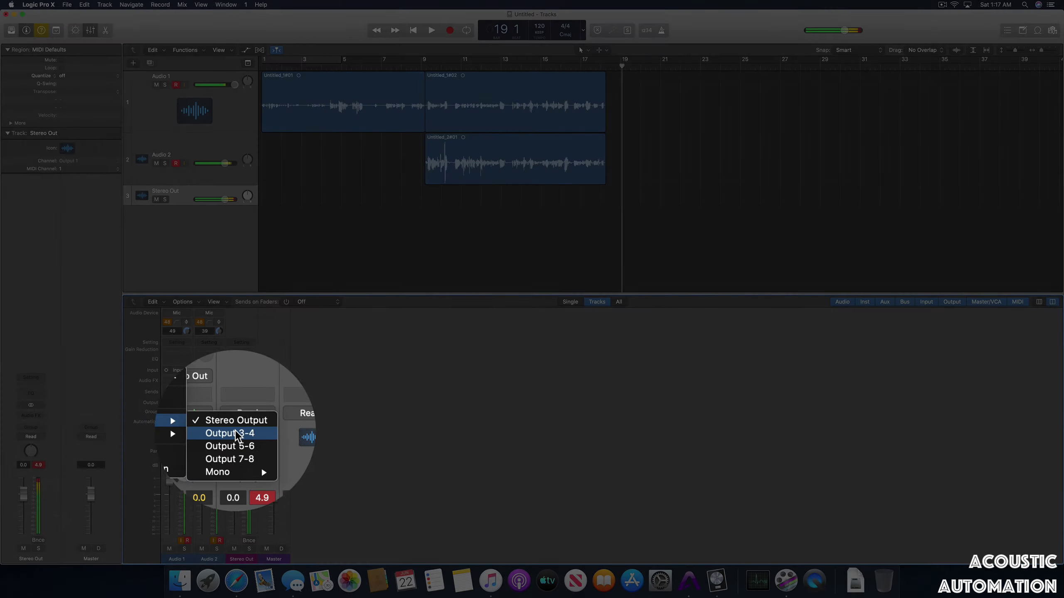
left_click(236, 435)
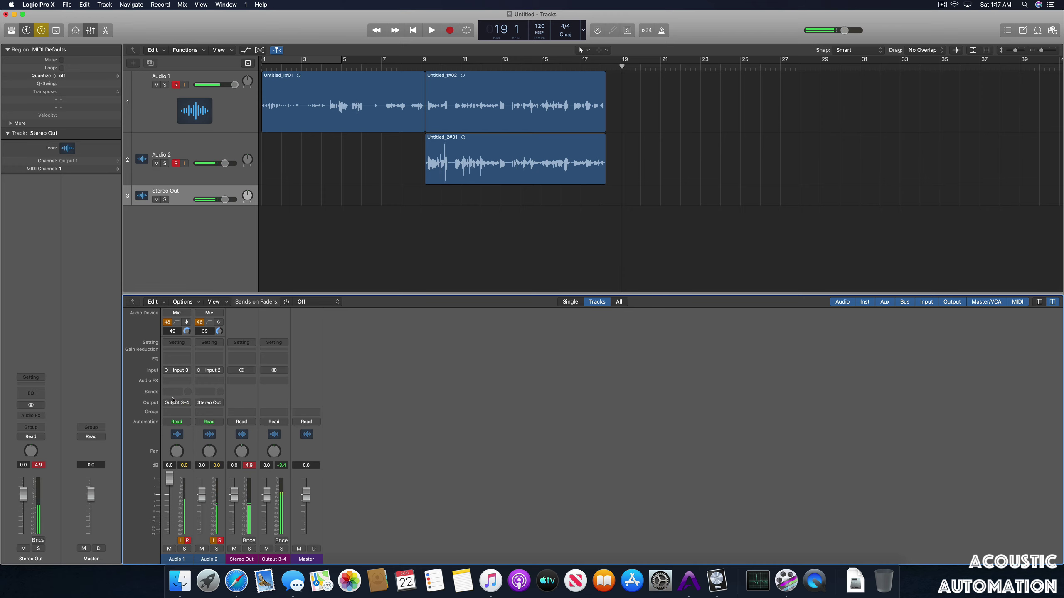
left_click(699, 591)
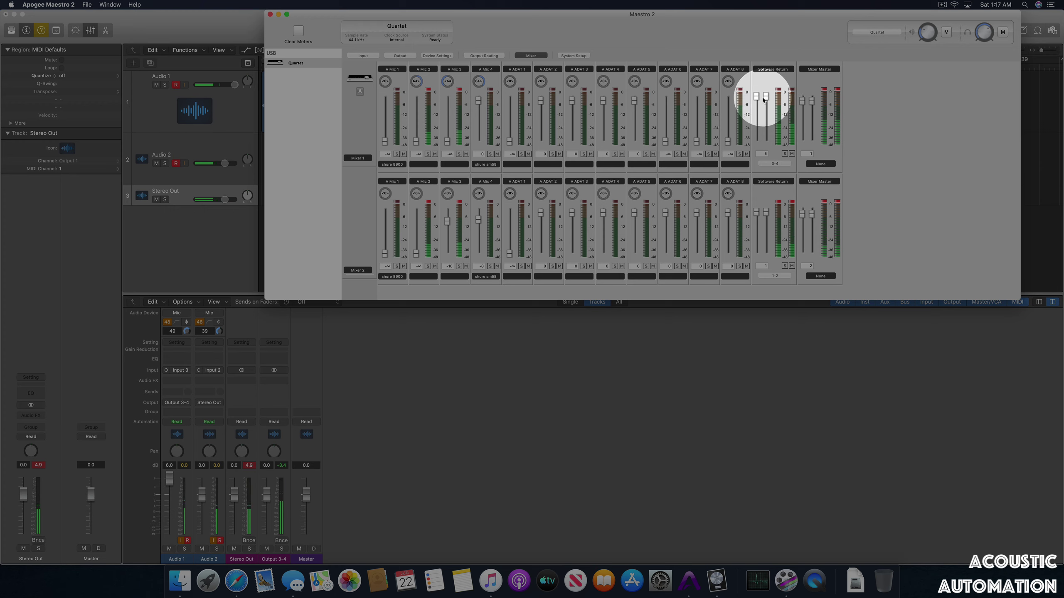
mouse_move(763, 98)
left_mouse_down()
mouse_move(761, 121)
mouse_move(789, 110)
mouse_move(759, 131)
mouse_move(761, 118)
left_mouse_up()
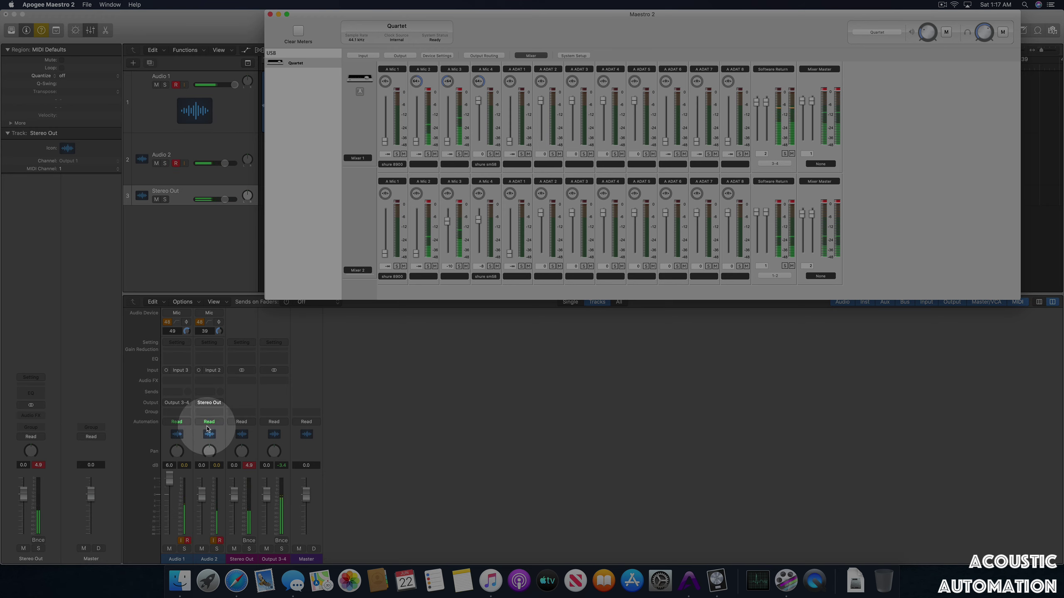
Step: Try routing both Audio 1 and Audio 2 to Output 5-6 in the Logic Pro X mixer
left_click(176, 402)
mouse_move(180, 426)
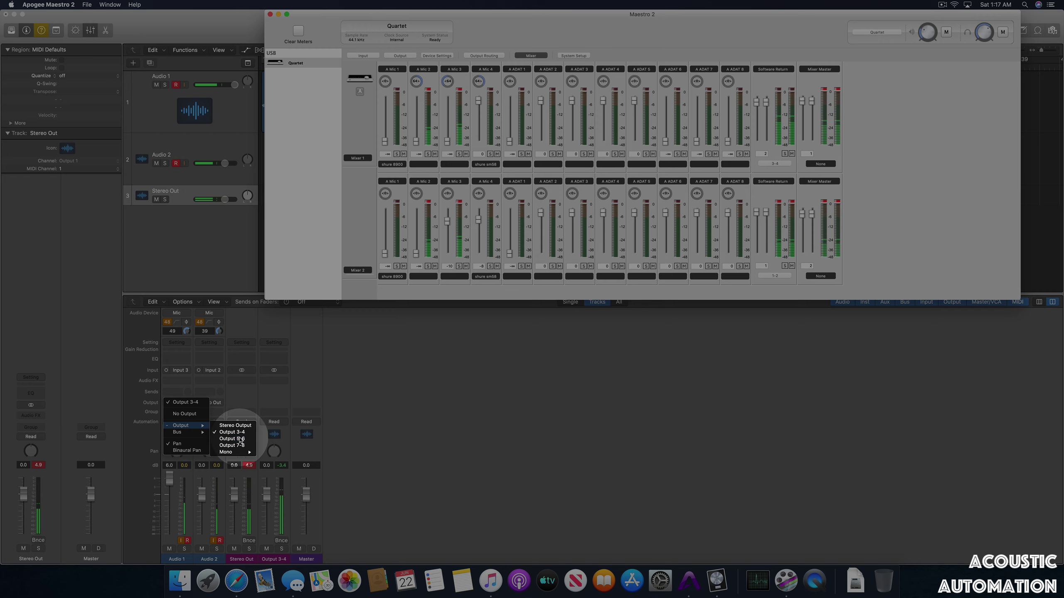
left_click(241, 439)
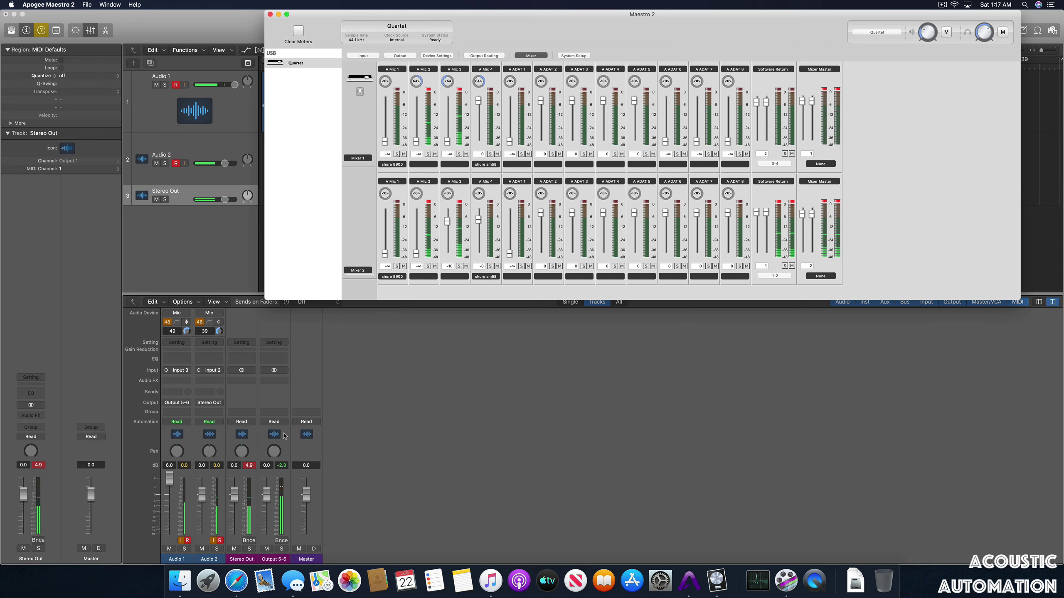
left_click(218, 407)
mouse_move(223, 425)
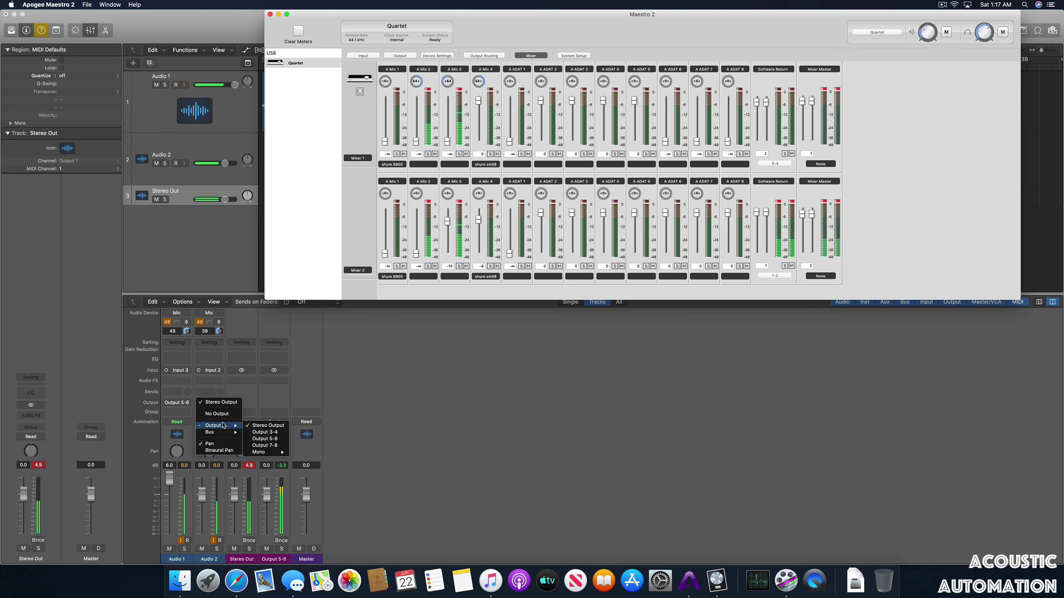
left_click(263, 439)
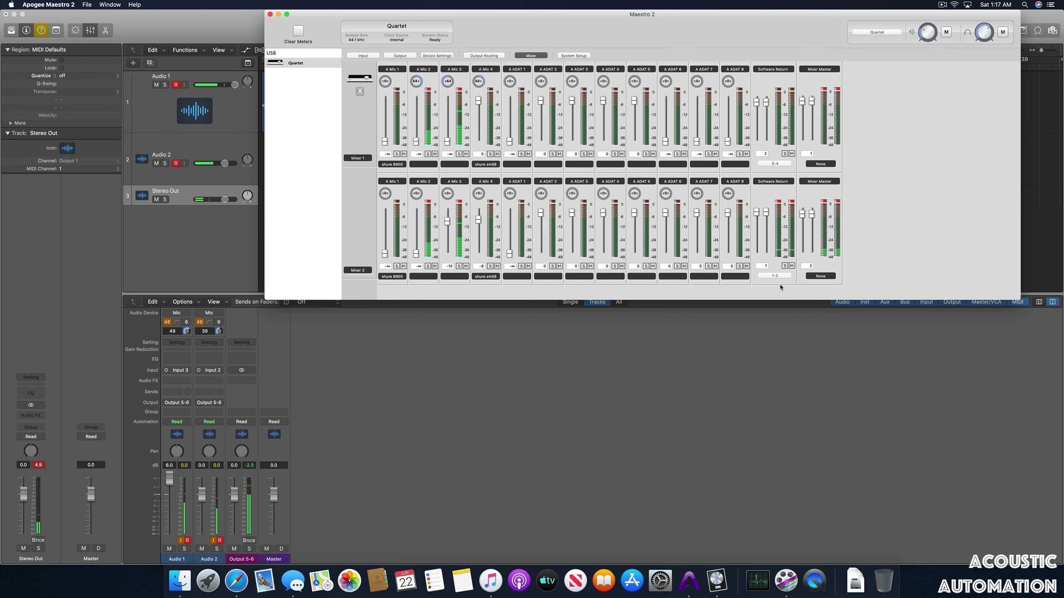
Step: Try No Output on Audio 2, set its output back to Stereo Output, and return Audio 1's output to Output 3-4
left_click(214, 403)
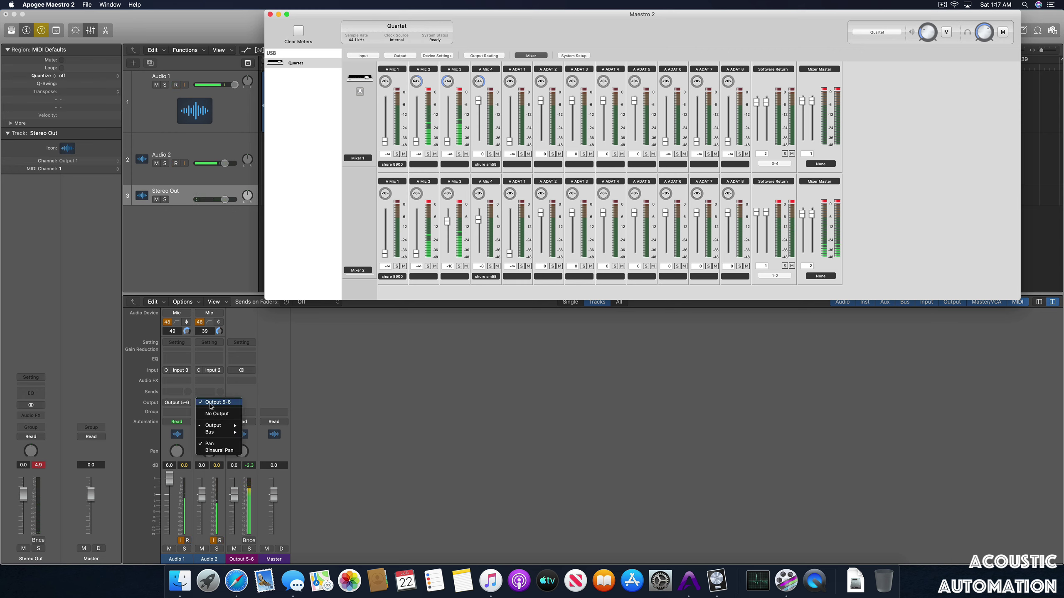
left_click(218, 413)
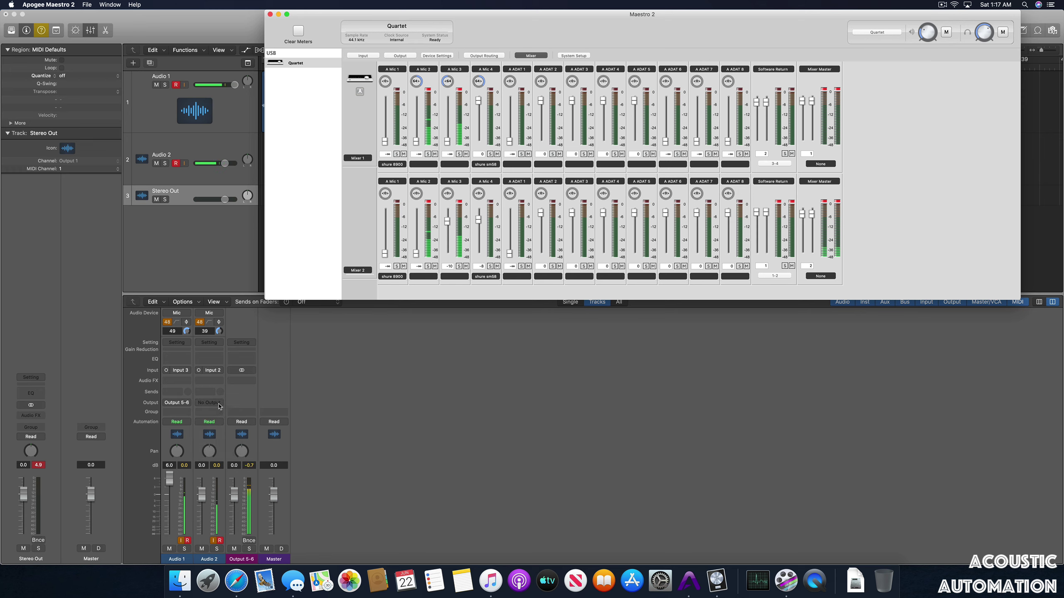
left_click(218, 404)
mouse_move(229, 414)
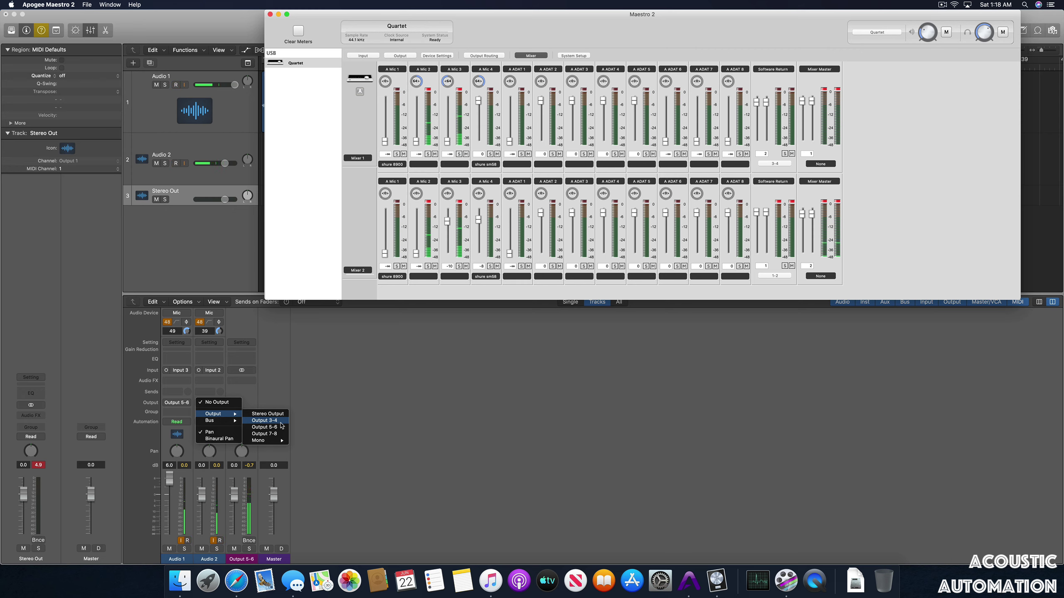
left_click(276, 414)
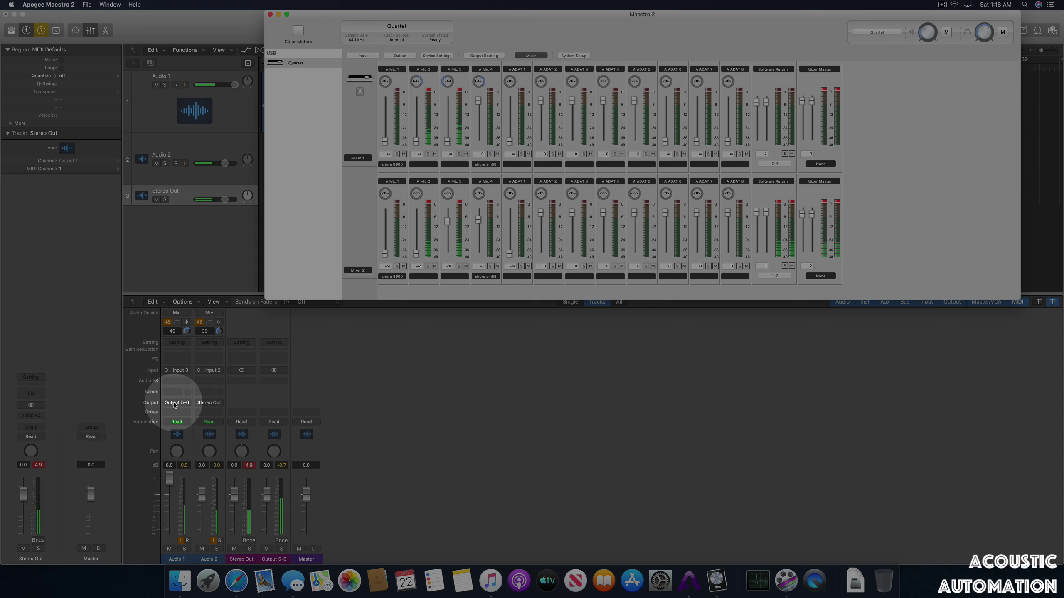
left_click(176, 403)
mouse_move(179, 426)
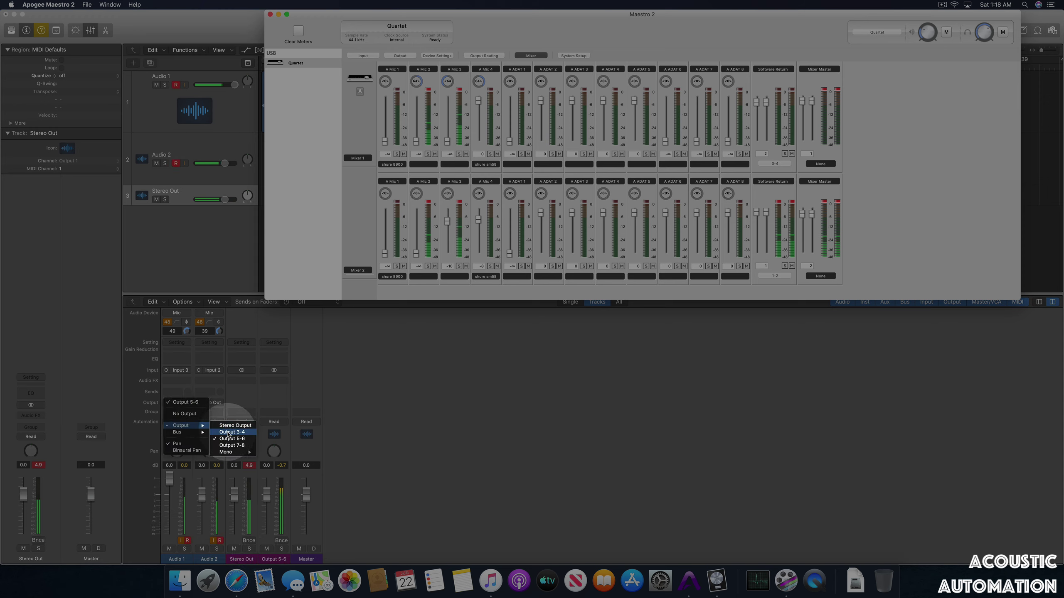
left_click(228, 432)
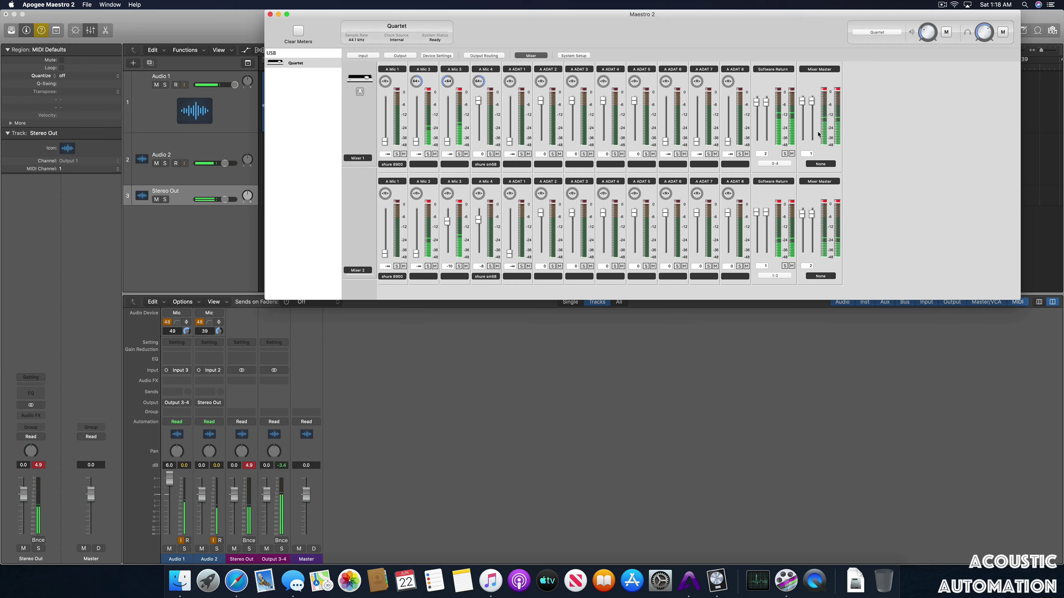
Step: Review Maestro's output routing once more, insert a Channel EQ on Audio 1 in Logic Pro X, and close its plug-in window
left_click(480, 56)
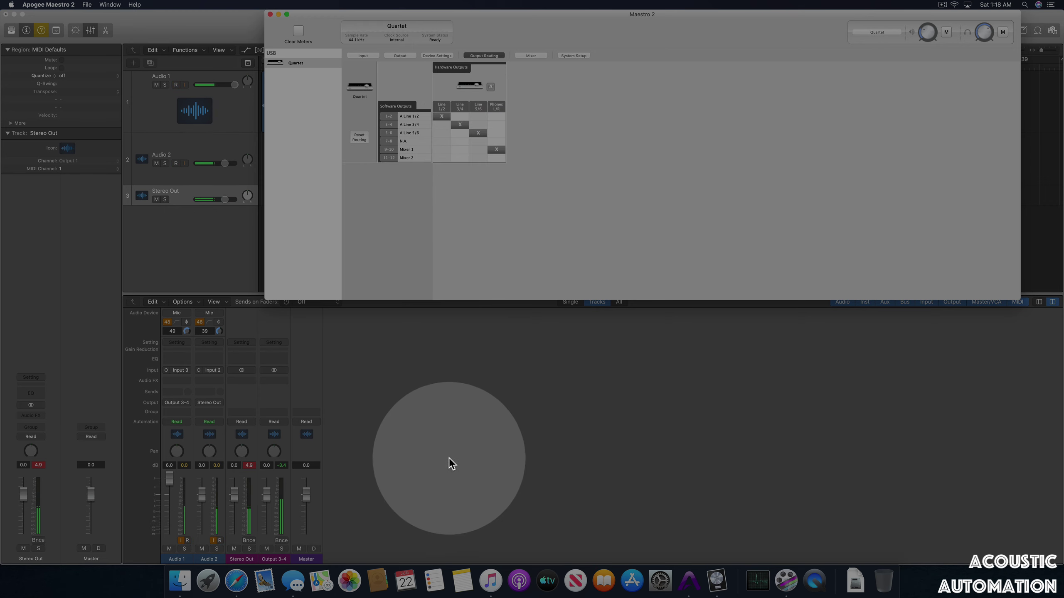
left_click(472, 462)
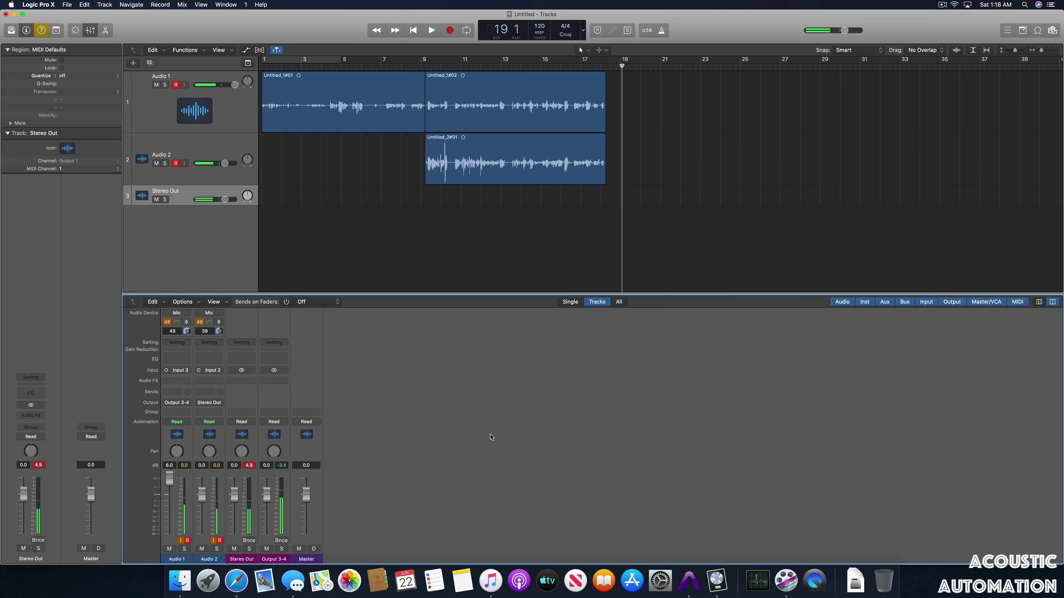
left_click(172, 357)
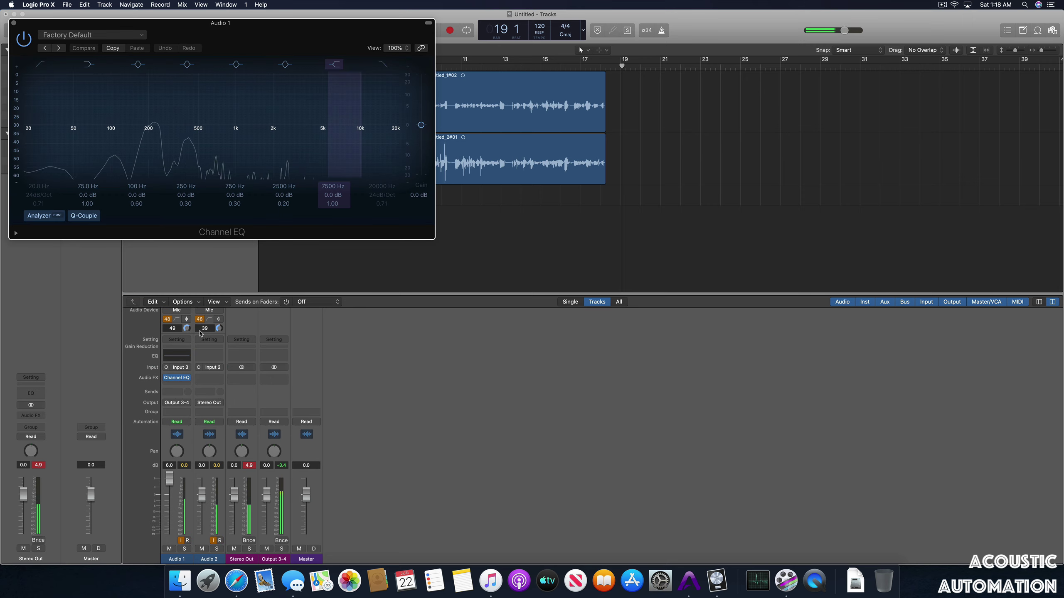
left_click(14, 23)
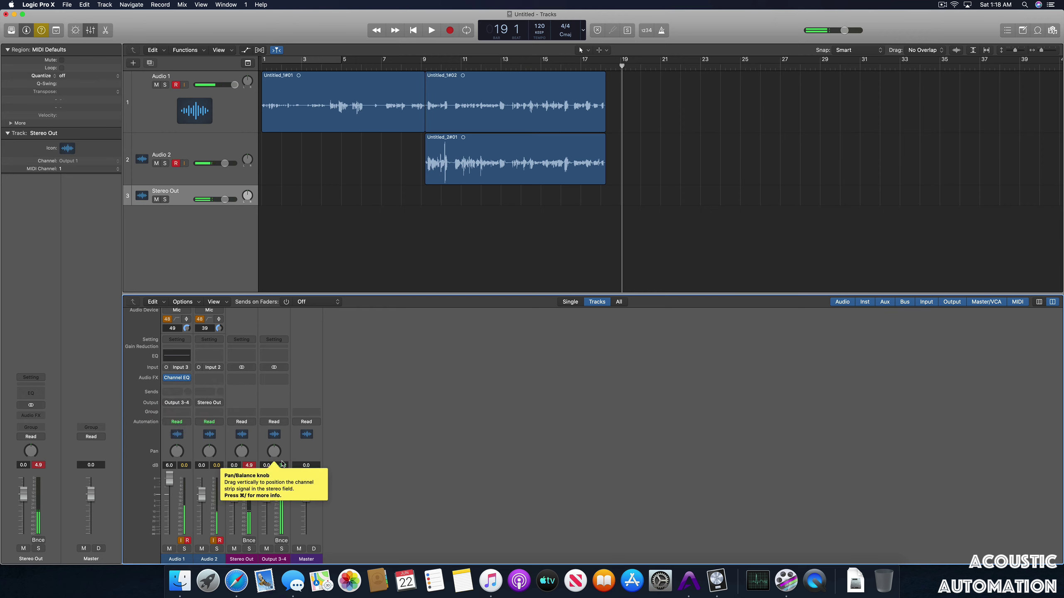
Step: Insert a mono ChromaVerb reverb on Audio 1 below the Channel EQ, and shrink its plug-in window to 83%
left_click(173, 379)
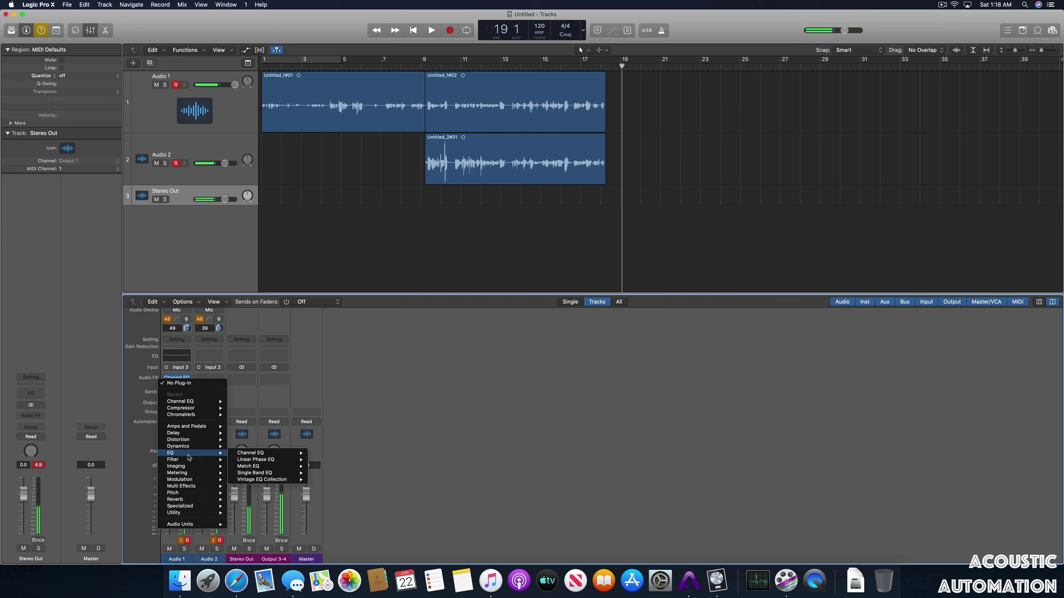
mouse_move(188, 500)
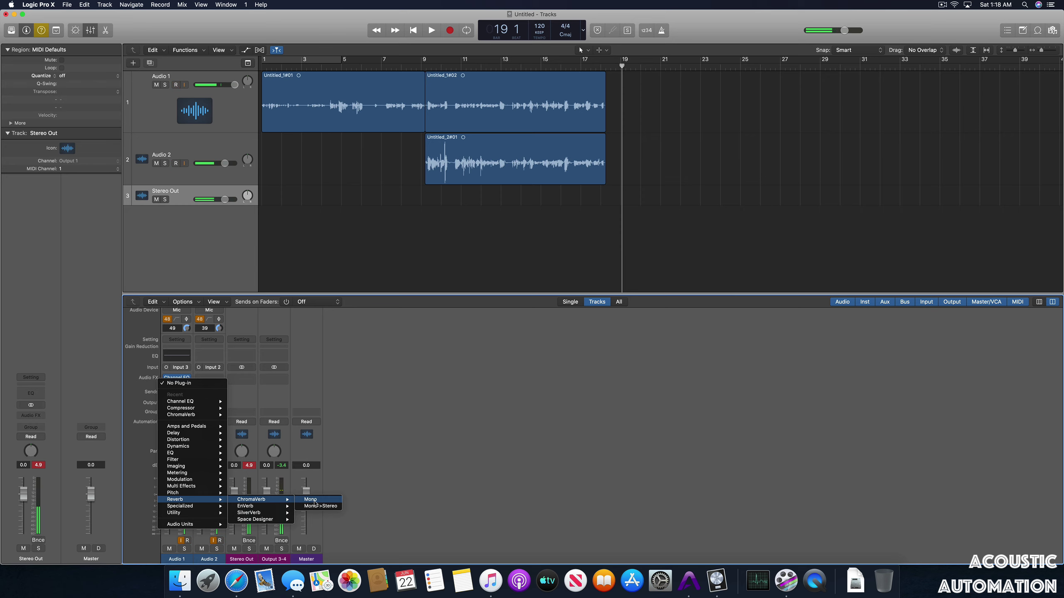
left_click(315, 501)
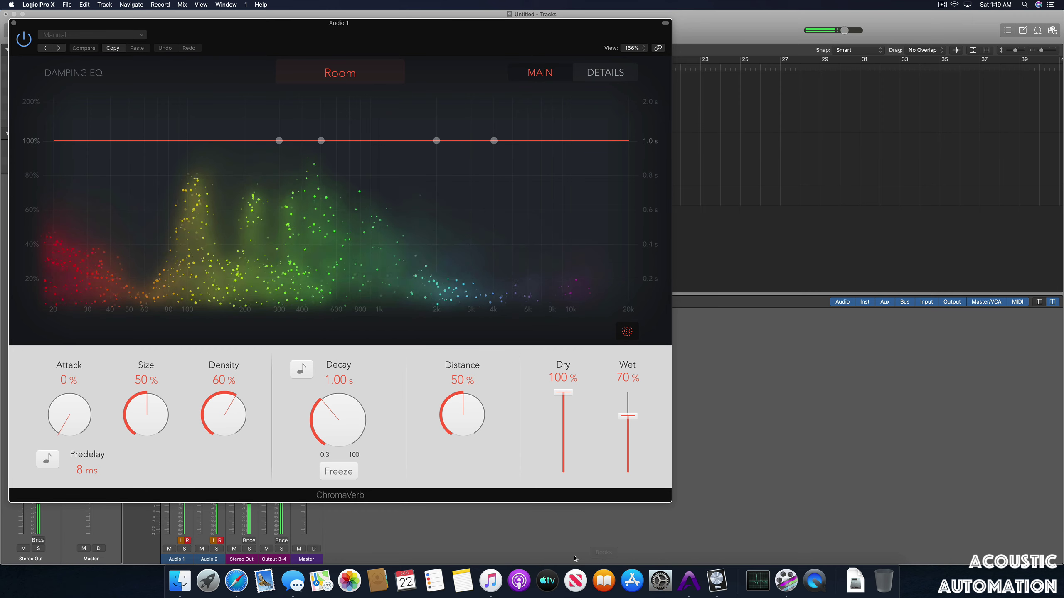
left_click_drag(671, 501, 312, 207)
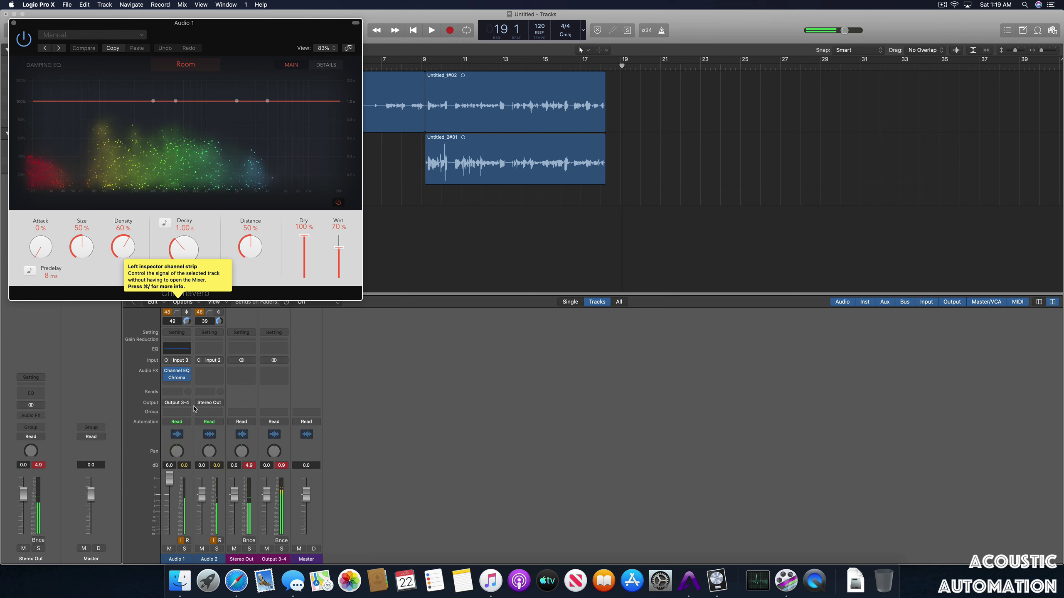
Step: In Apogee Maestro 2's Mixer 1, raise Mic 2 to -5 and Mic 3 to -6, and bring the Software Return partway up
left_click(687, 582)
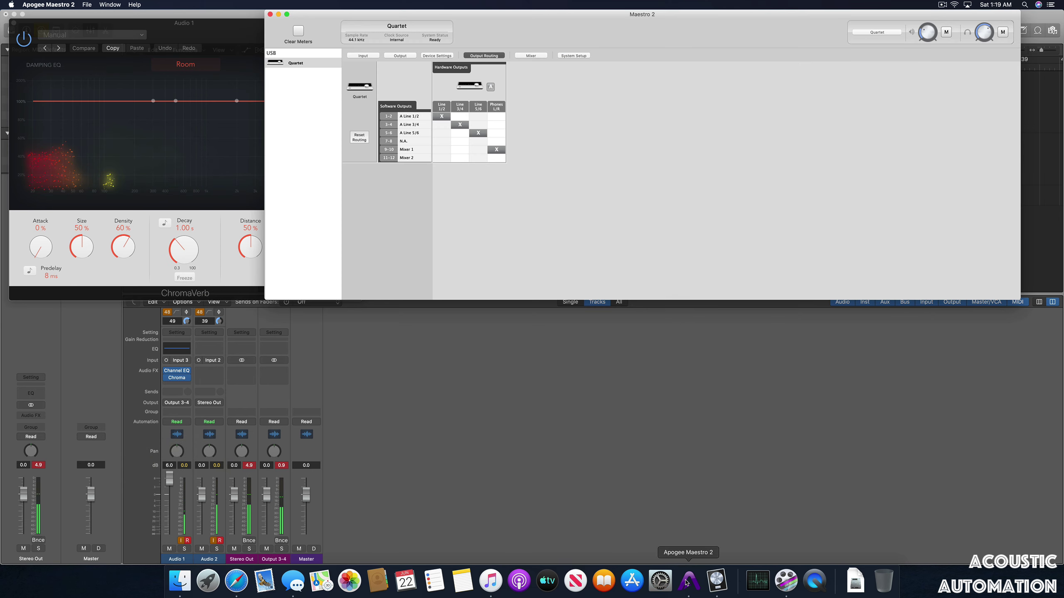
left_click(531, 56)
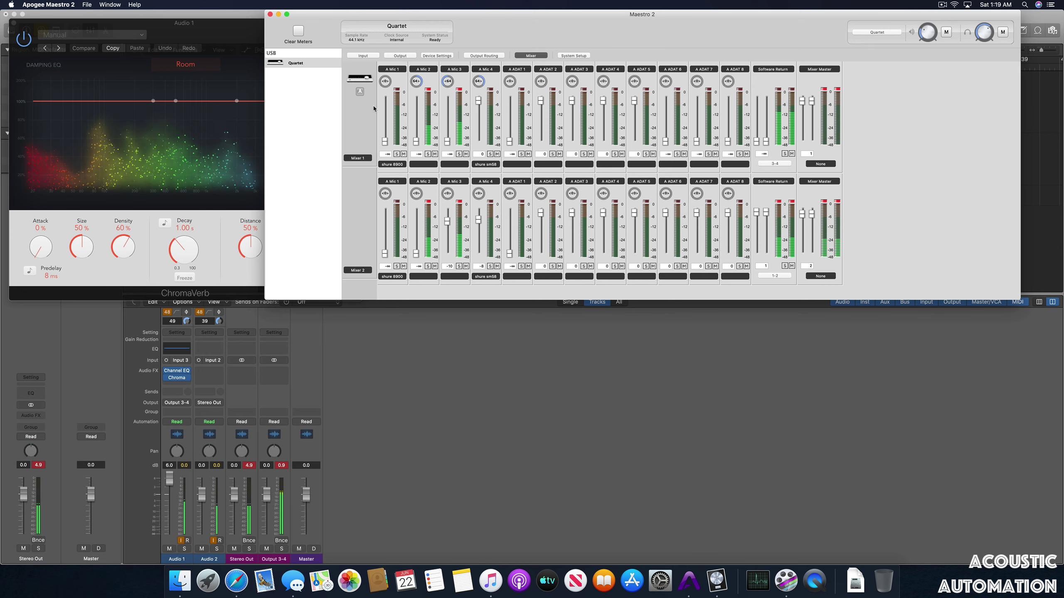
left_click_drag(447, 142, 417, 107)
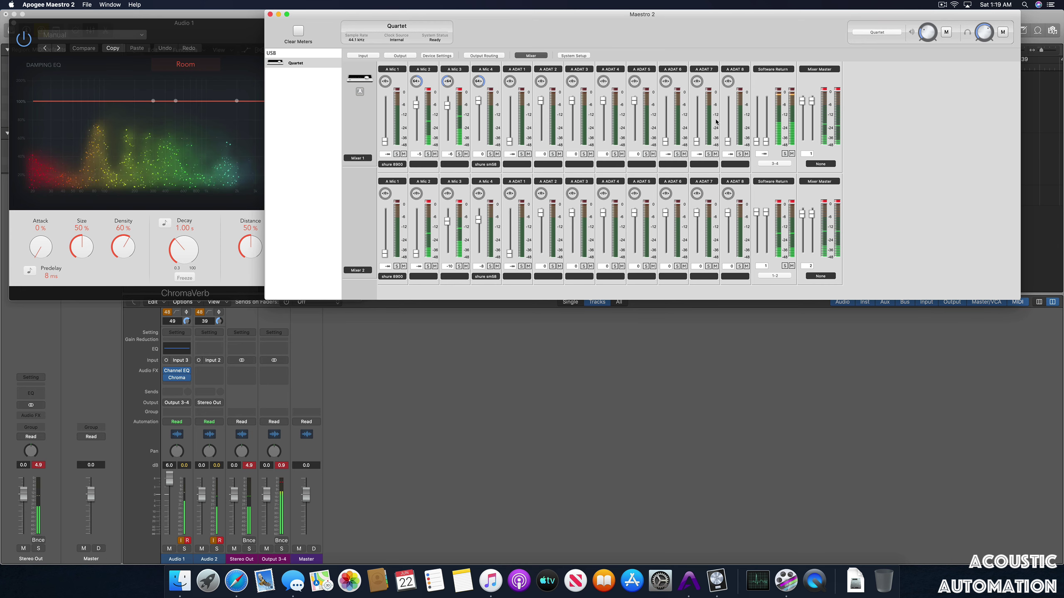
left_click_drag(765, 142, 767, 123)
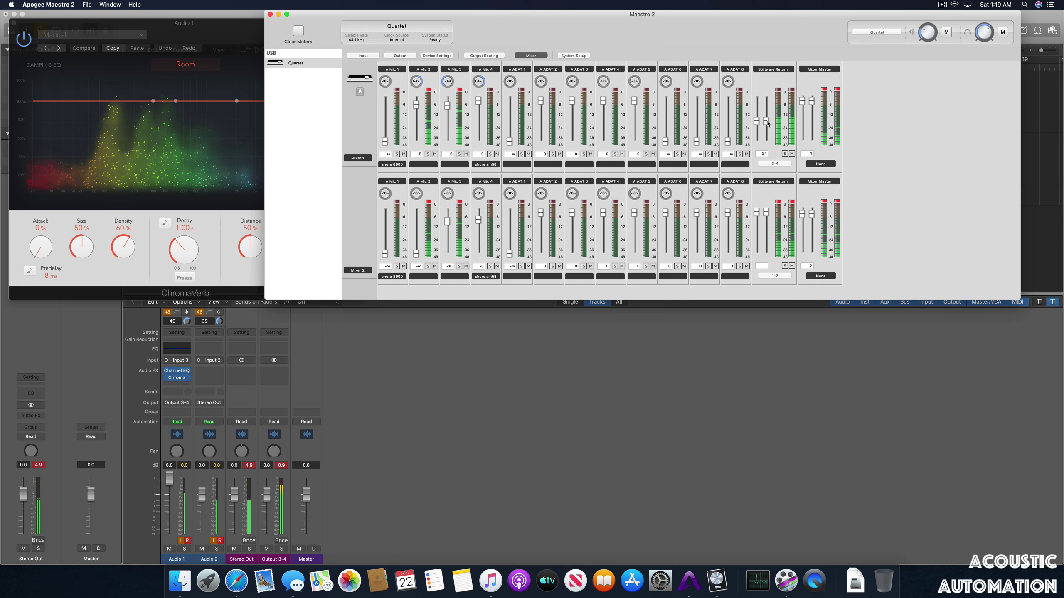
Step: Try a ChromaVerb decay of about 34 seconds on Audio 1 in Logic Pro X
left_click(247, 292)
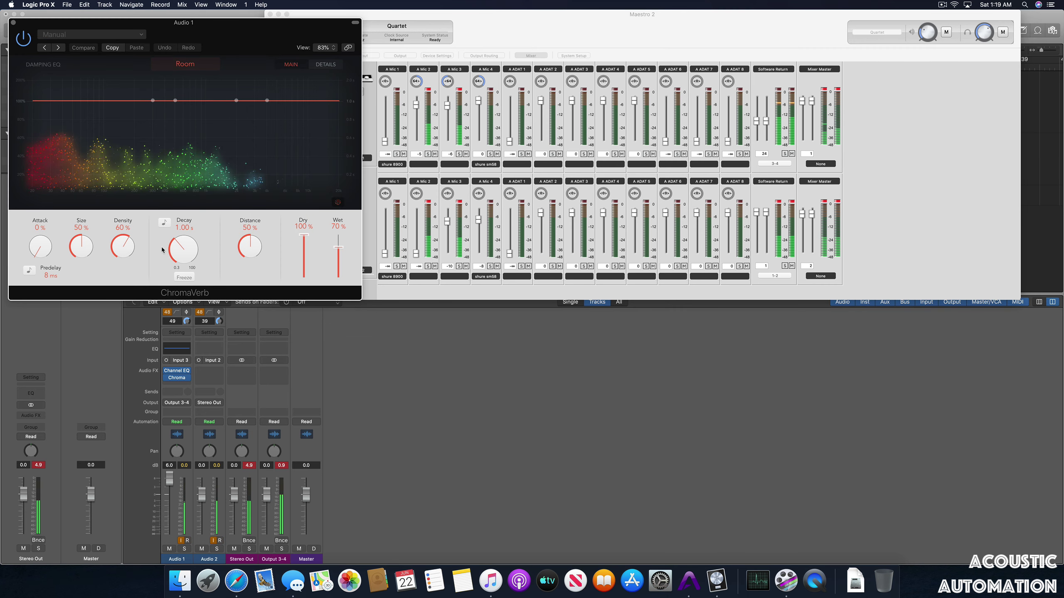
mouse_move(176, 247)
left_mouse_down()
mouse_move(178, 235)
mouse_move(190, 239)
left_mouse_up()
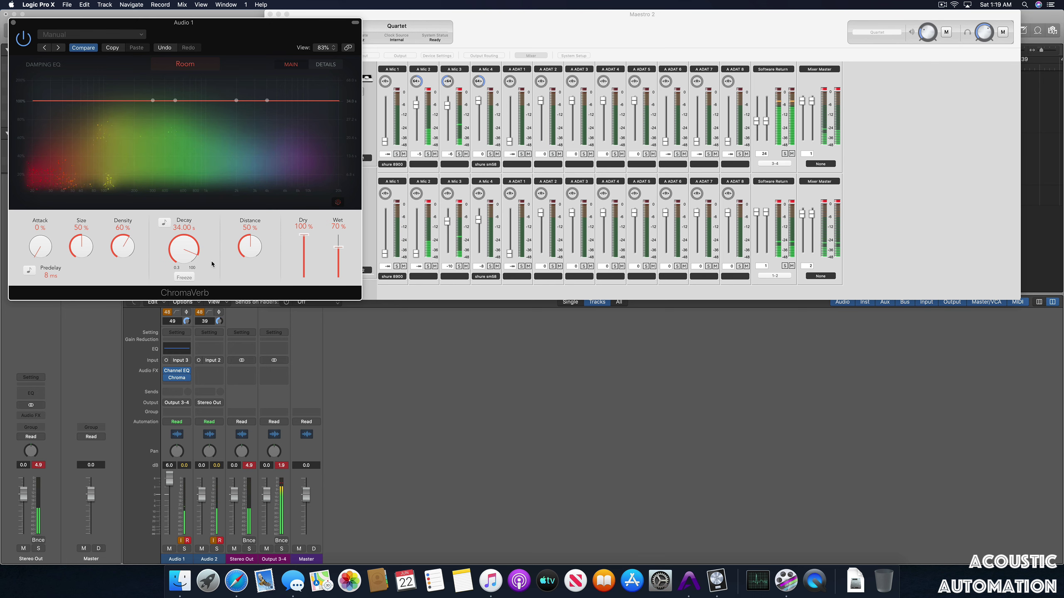
left_click_drag(185, 251, 200, 252)
Step: Load the Guitar Chamber preset from the Chambers category into ChromaVerb on Audio 1
left_click(92, 35)
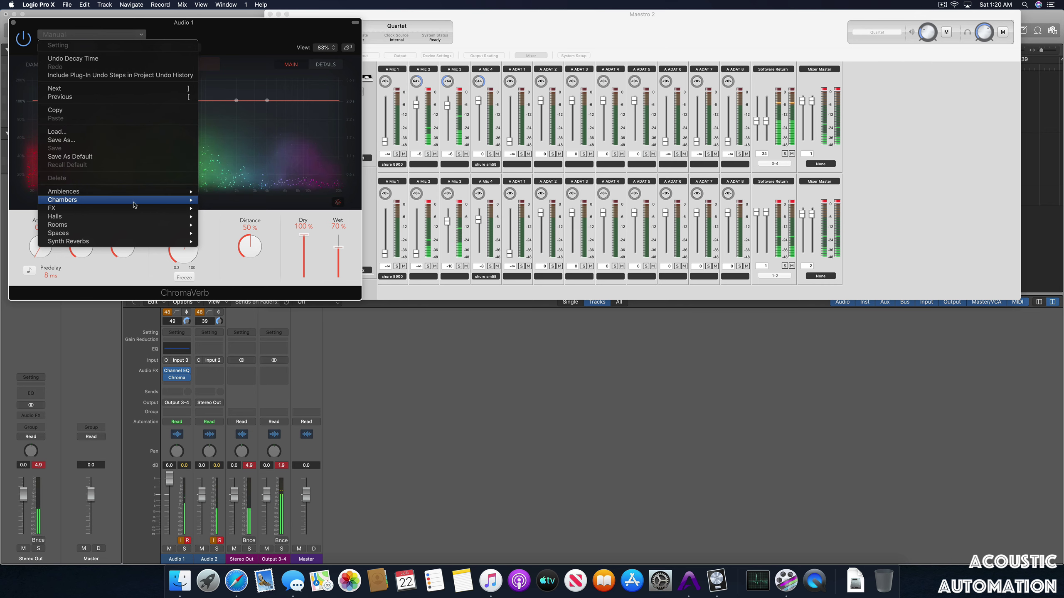
mouse_move(135, 199)
left_click(230, 216)
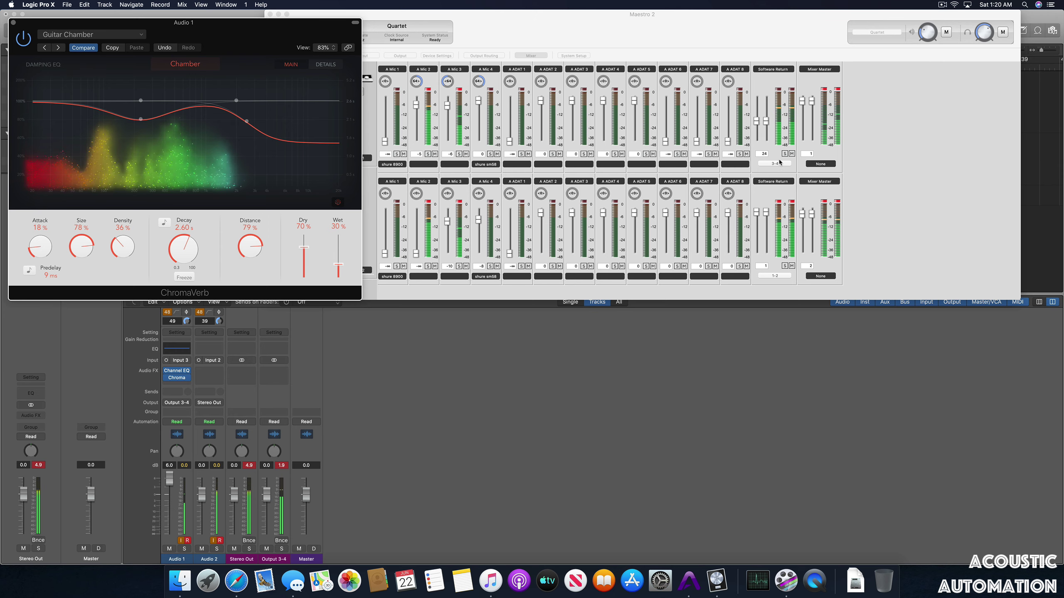
Step: Record a short take on Audio 1 and Audio 2 from bar 19, and stop the recording
left_click(568, 345)
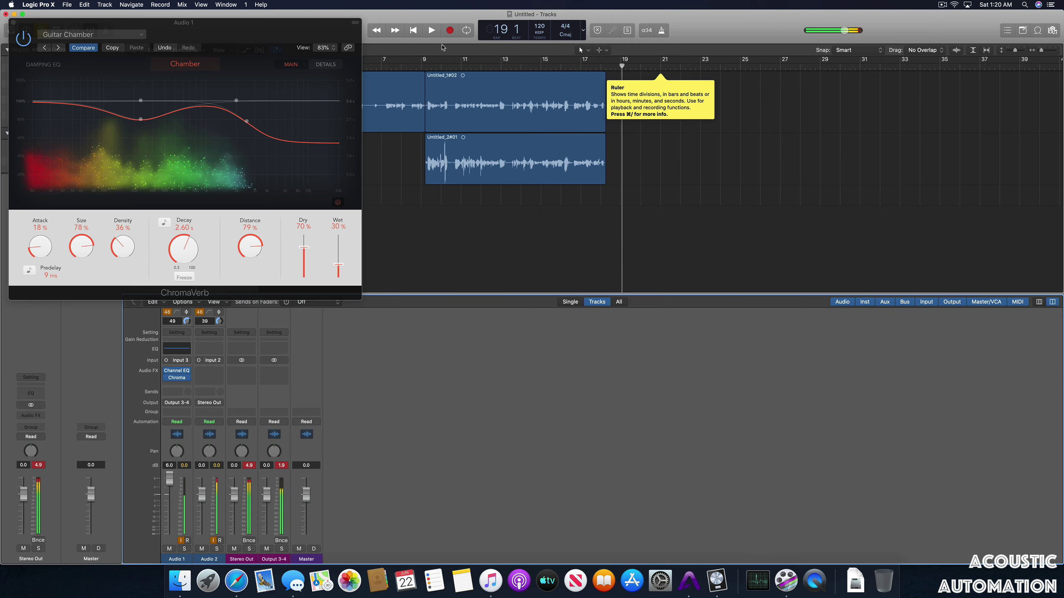
left_click(448, 33)
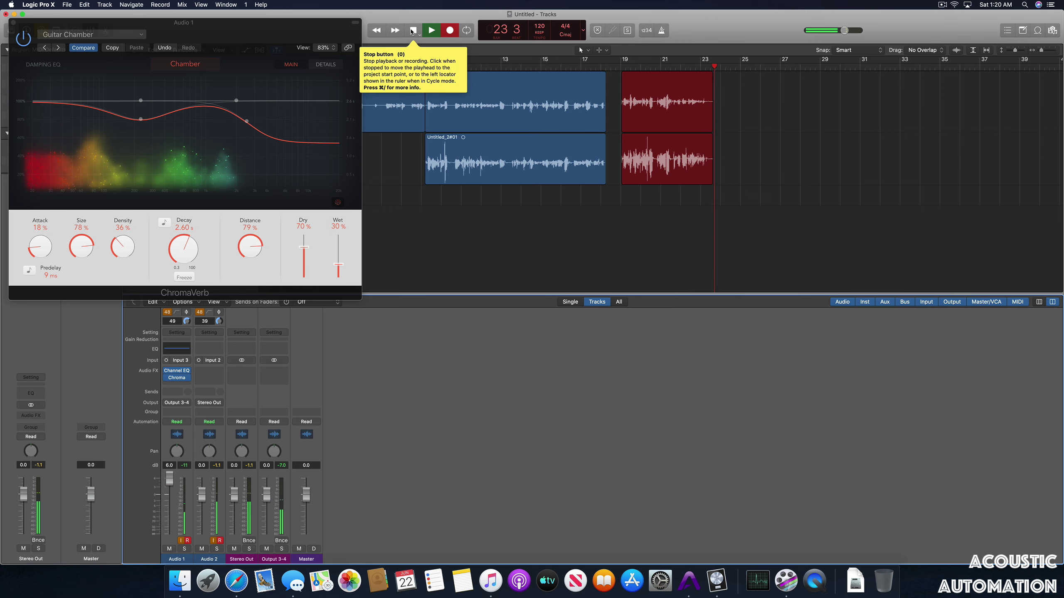
left_click(413, 31)
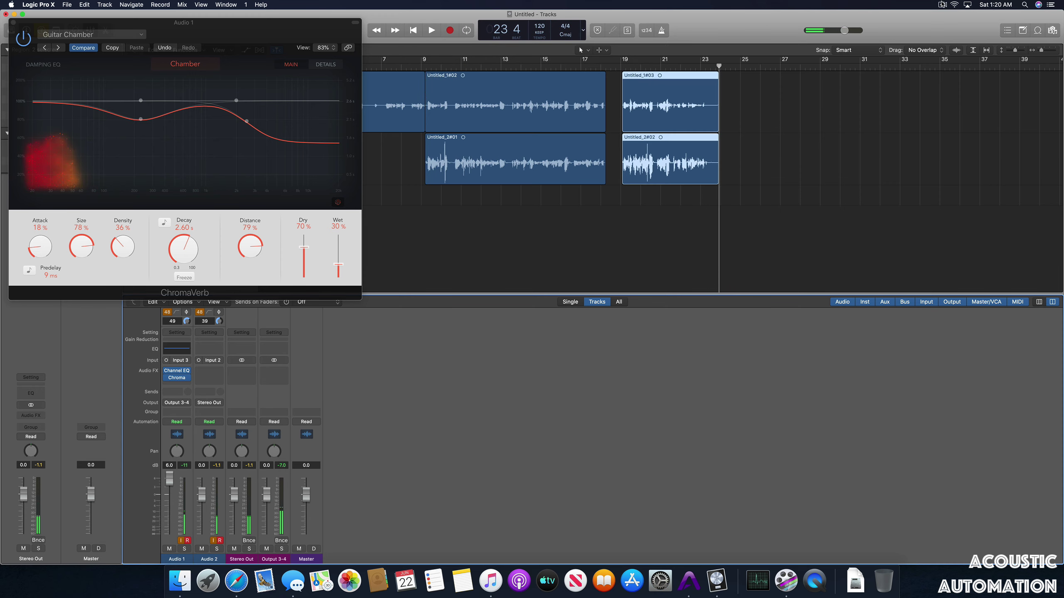
left_click(942, 5)
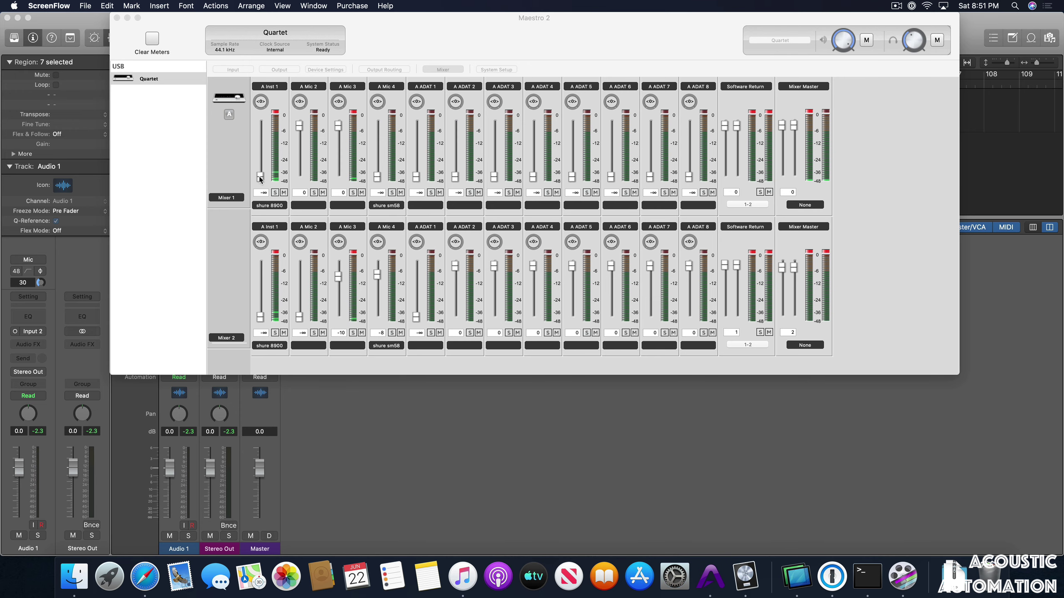
Step: In Maestro's input settings, enable 48 V phantom power on Mic 2, set Mic 3's gain to 30, and clear the meters
left_click(231, 72)
left_click(230, 72)
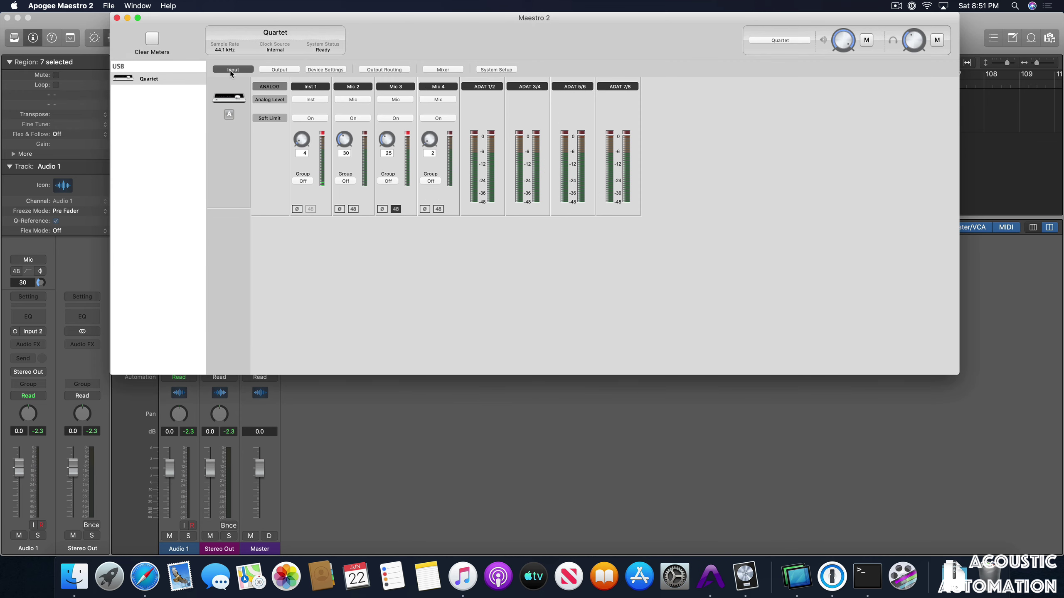
left_click(354, 209)
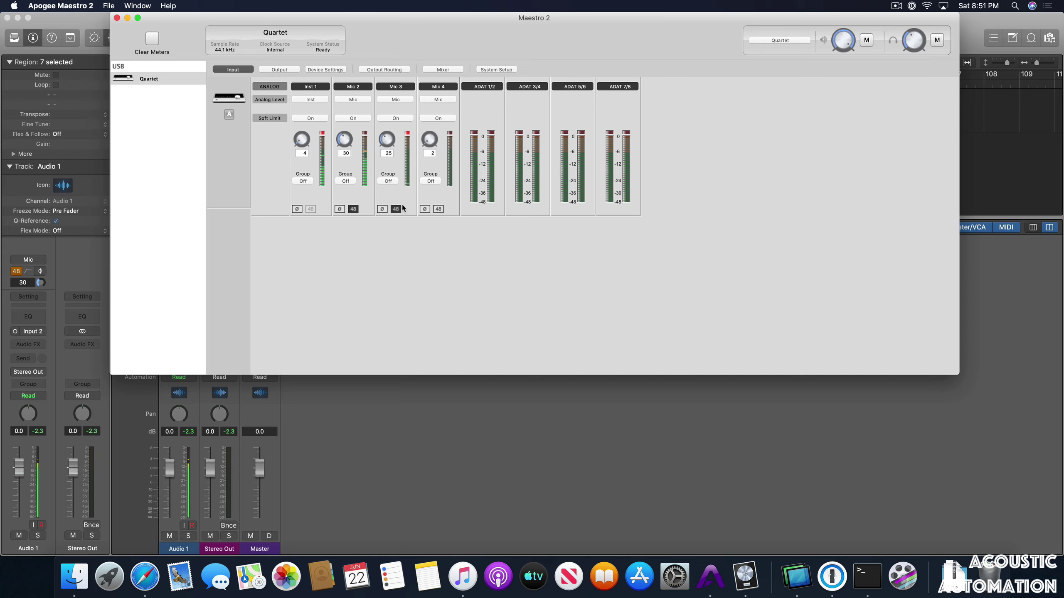
left_click_drag(386, 142, 387, 140)
left_click(151, 40)
Step: Switch to Logic Pro X, add a second audio track, and set Audio 2's input to Input 3
left_click(409, 463)
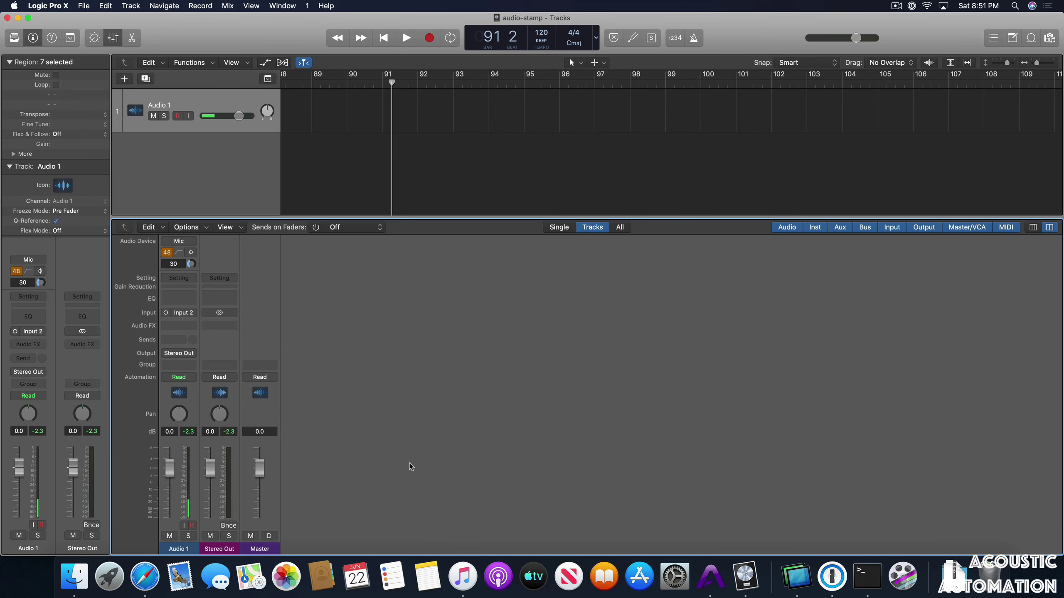
double_click(173, 147)
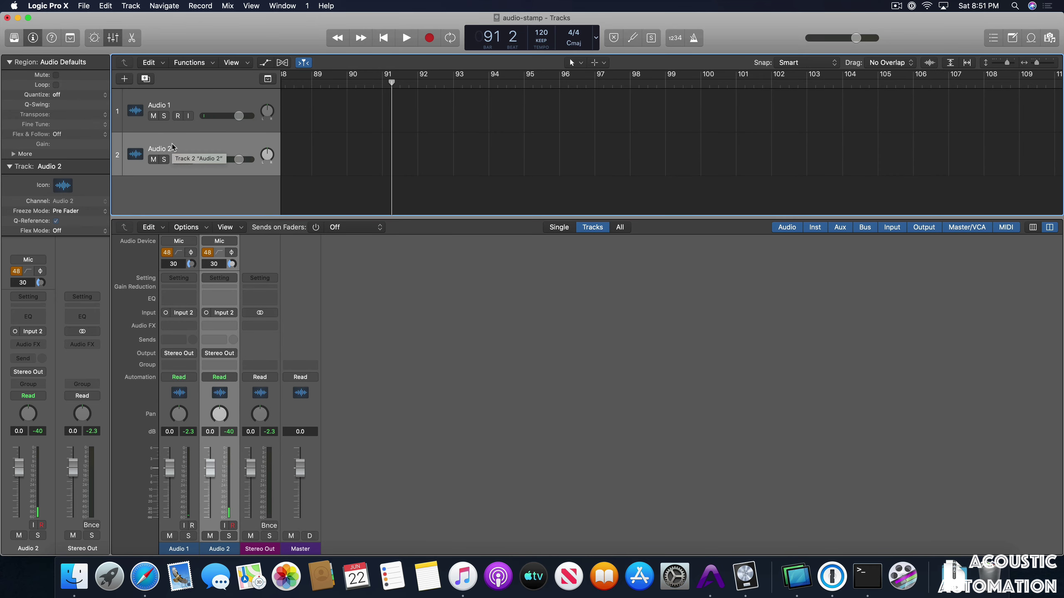
left_click(139, 5)
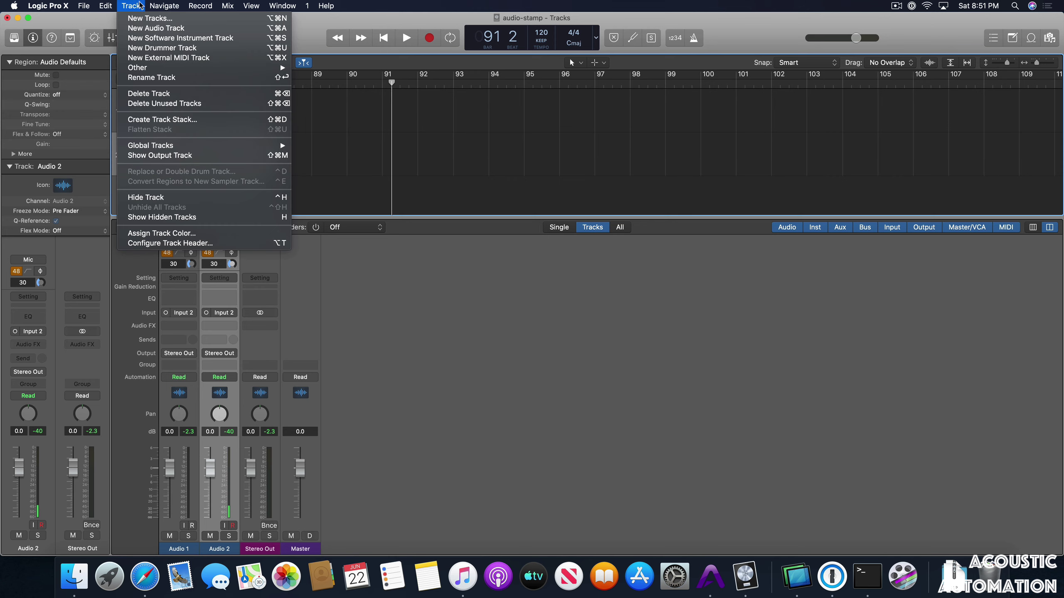
left_click(125, 29)
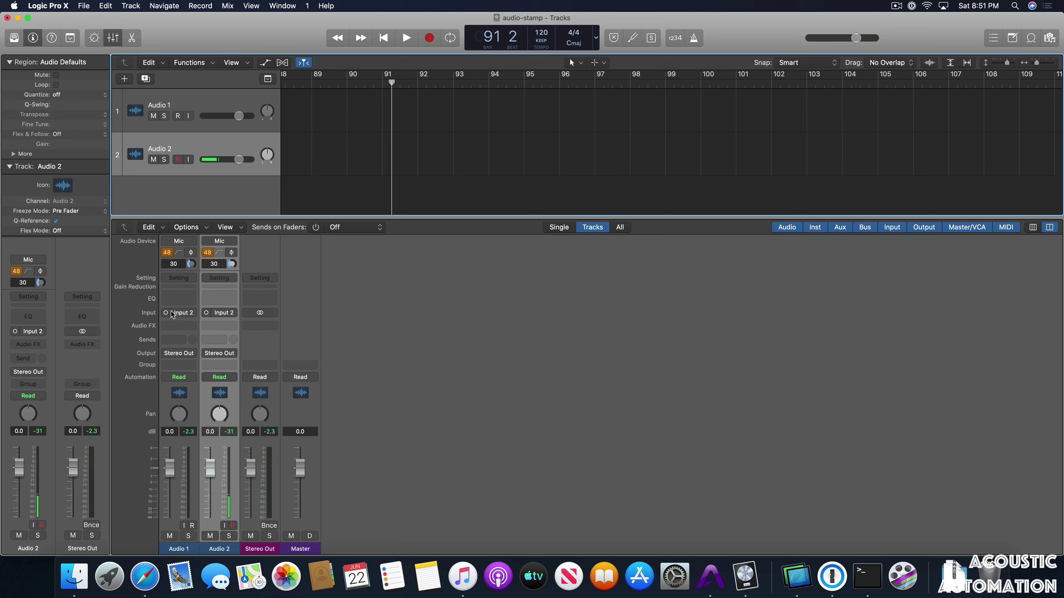
left_click(222, 317)
mouse_move(242, 343)
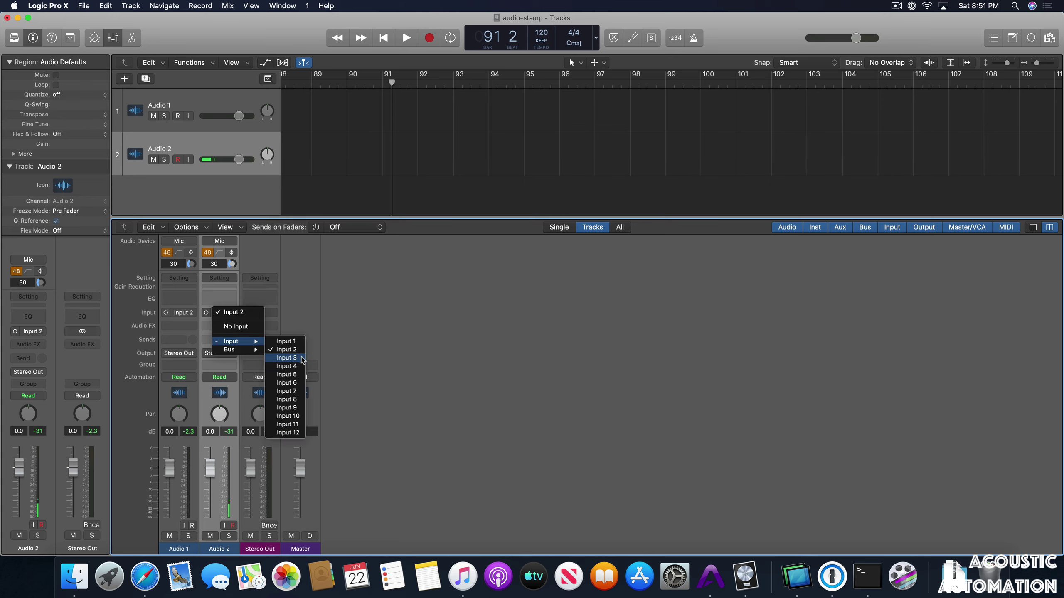
left_click(287, 358)
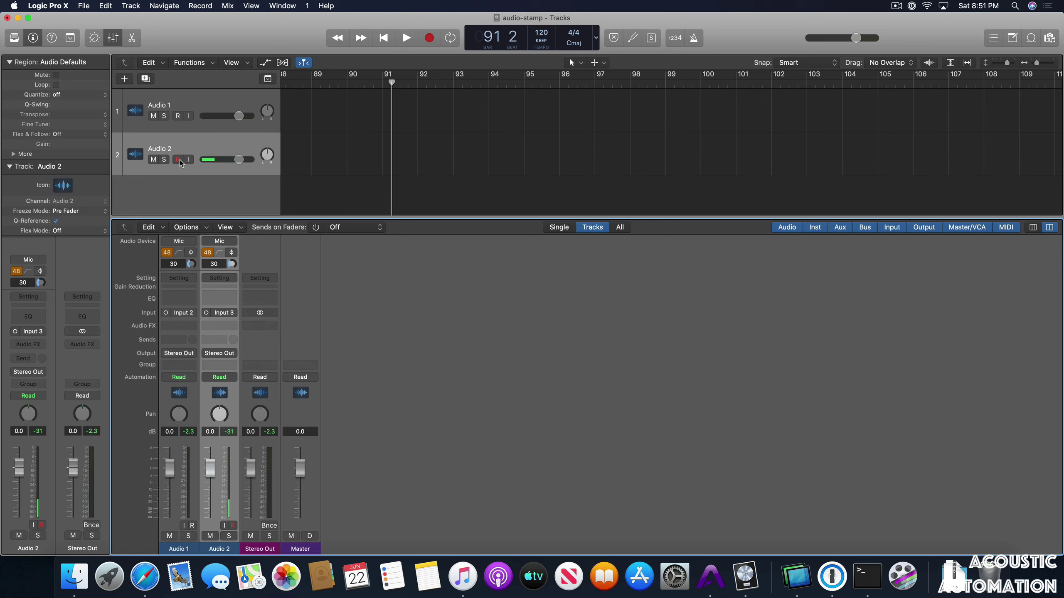
Step: Record-enable Audio 1 and turn on input monitoring for both Audio 1 and Audio 2
left_click(179, 116)
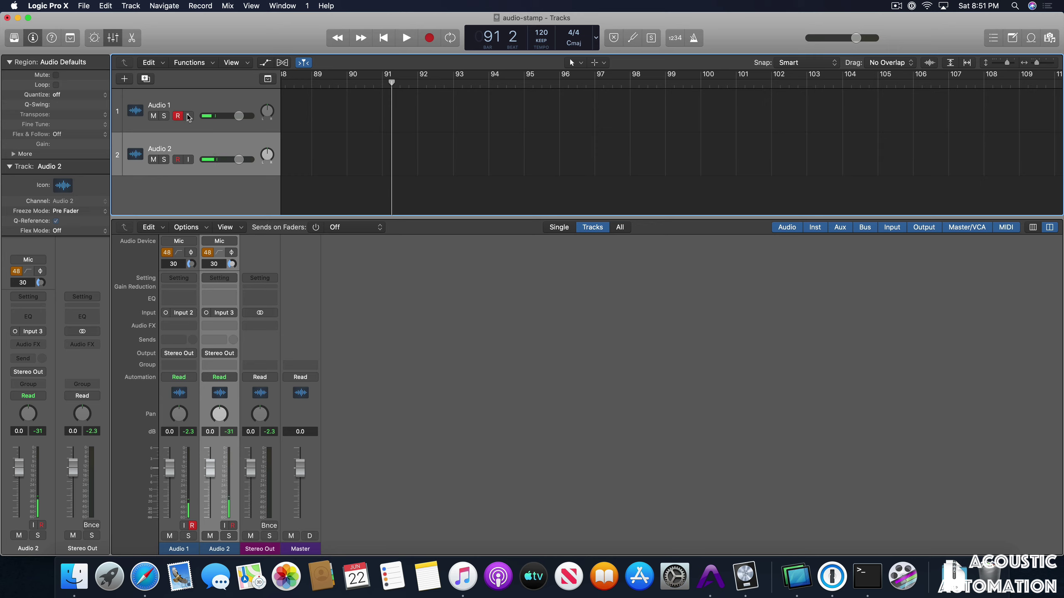
left_click(188, 116)
left_click(188, 159)
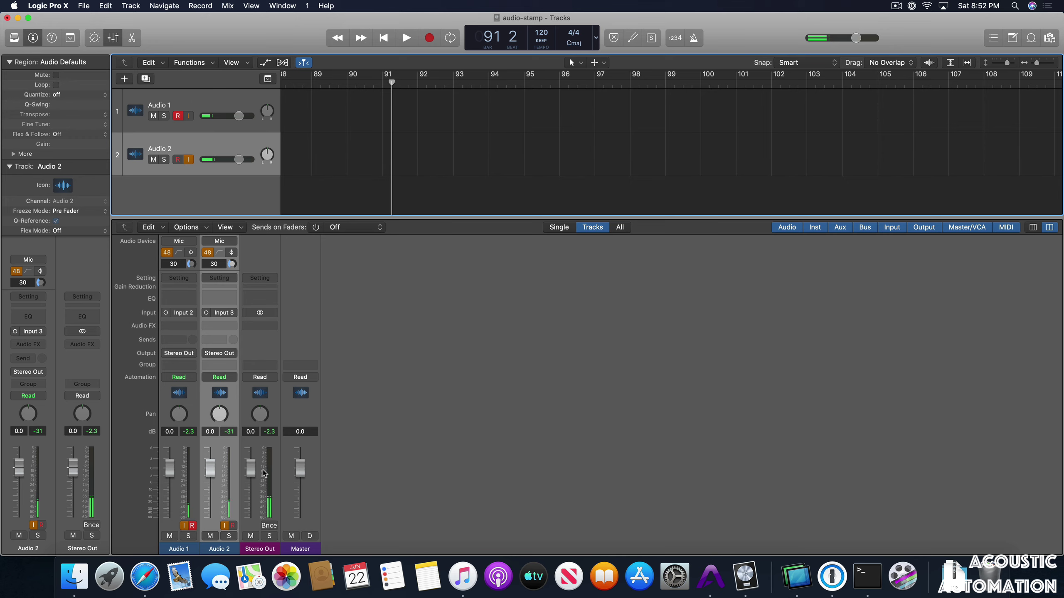
Step: In Apogee Maestro 2's Mixer 1, pan Mic 2 and Mic 3 fully left to 64
key("super+Tab")
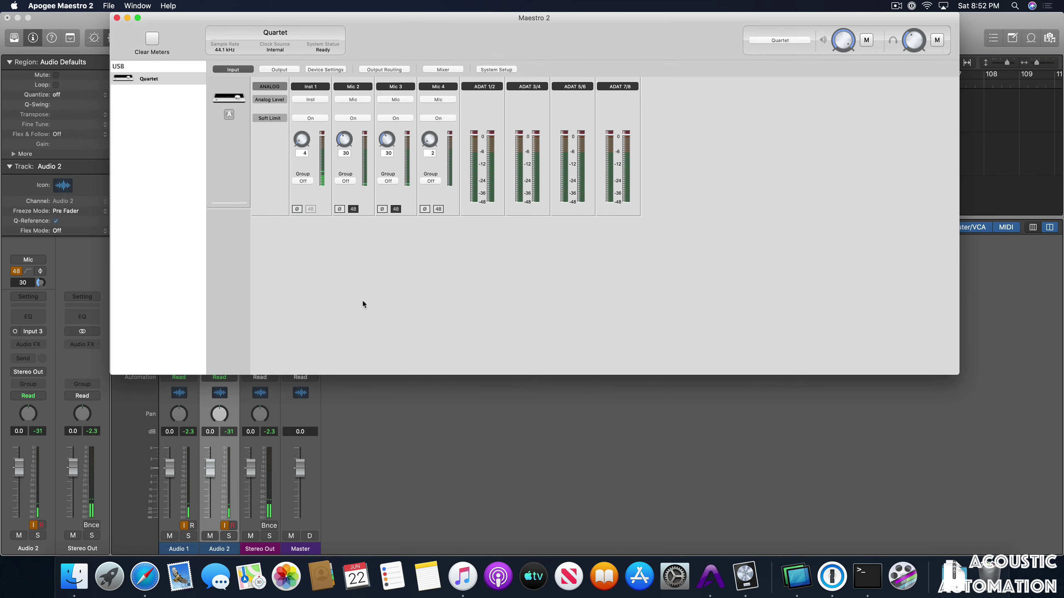
left_click(442, 69)
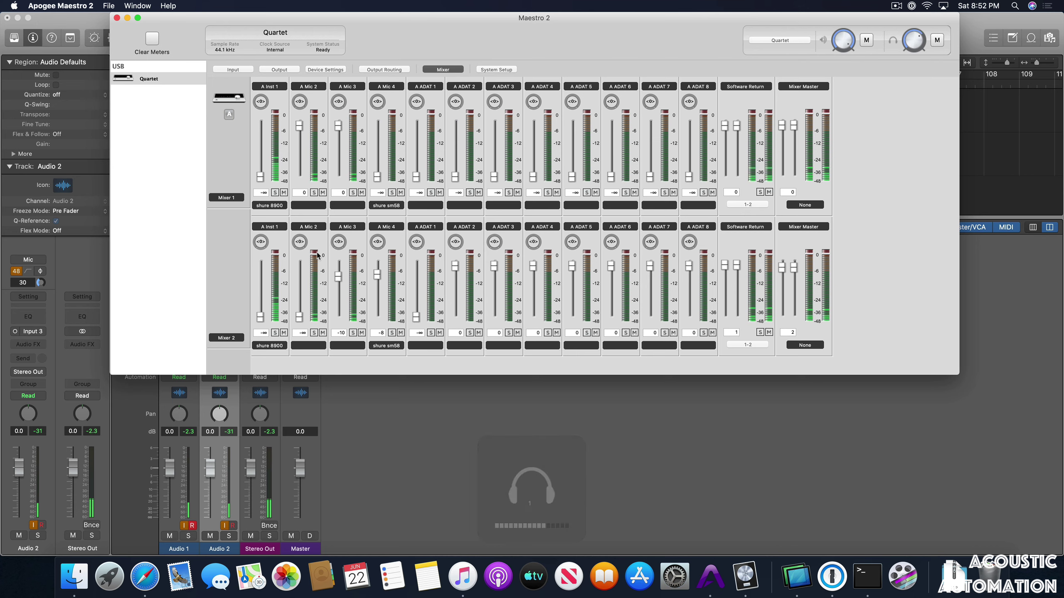
left_click_drag(300, 100, 147, 106)
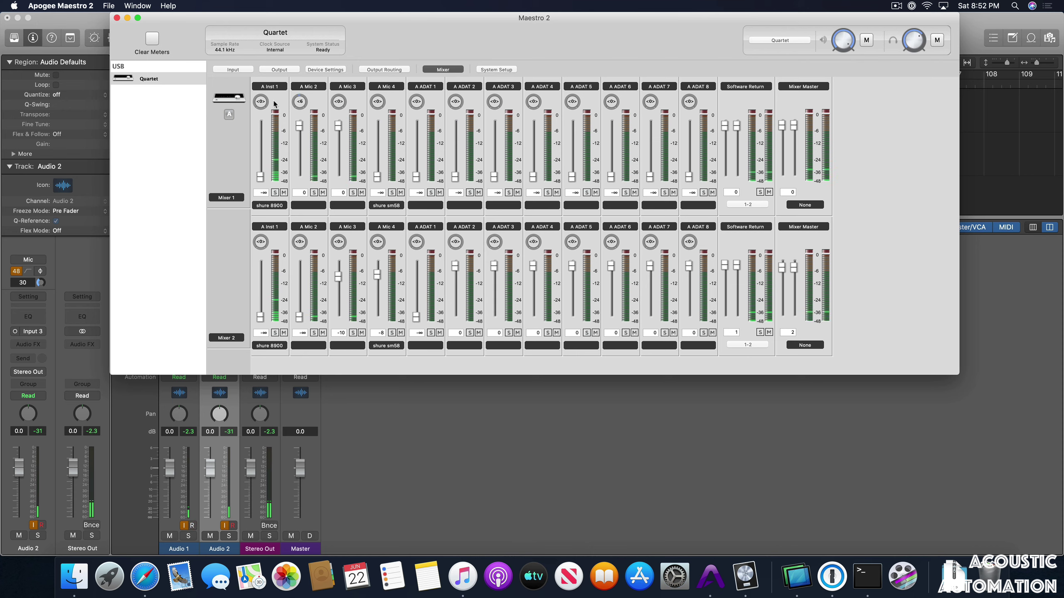
left_click_drag(342, 104, 337, 176)
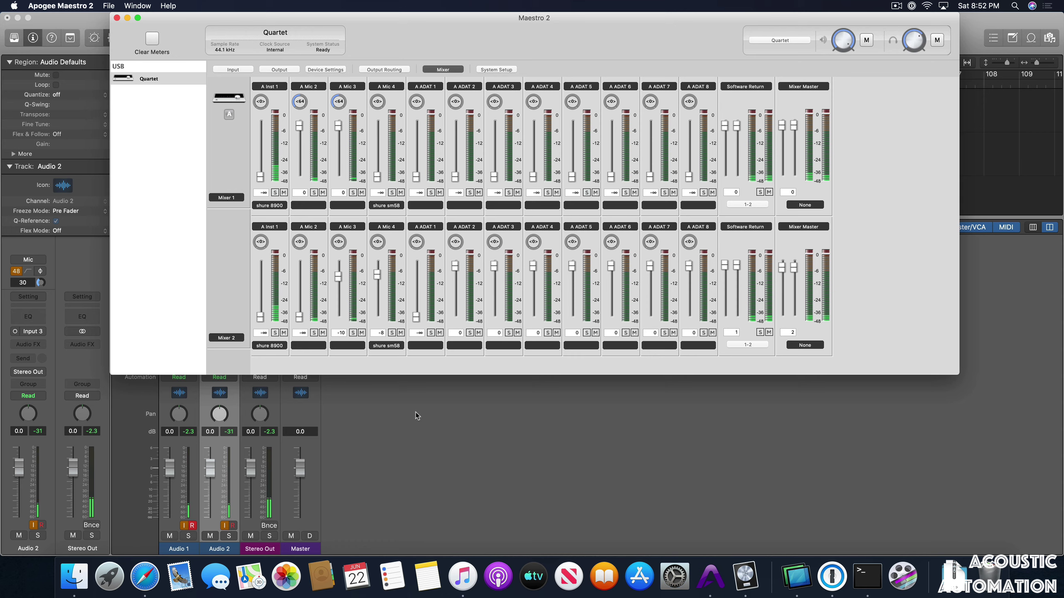
Step: Pan Audio 1 and Audio 2 fully right to +63 in Logic Pro X, and return to Maestro's mixer to compare
left_click(434, 504)
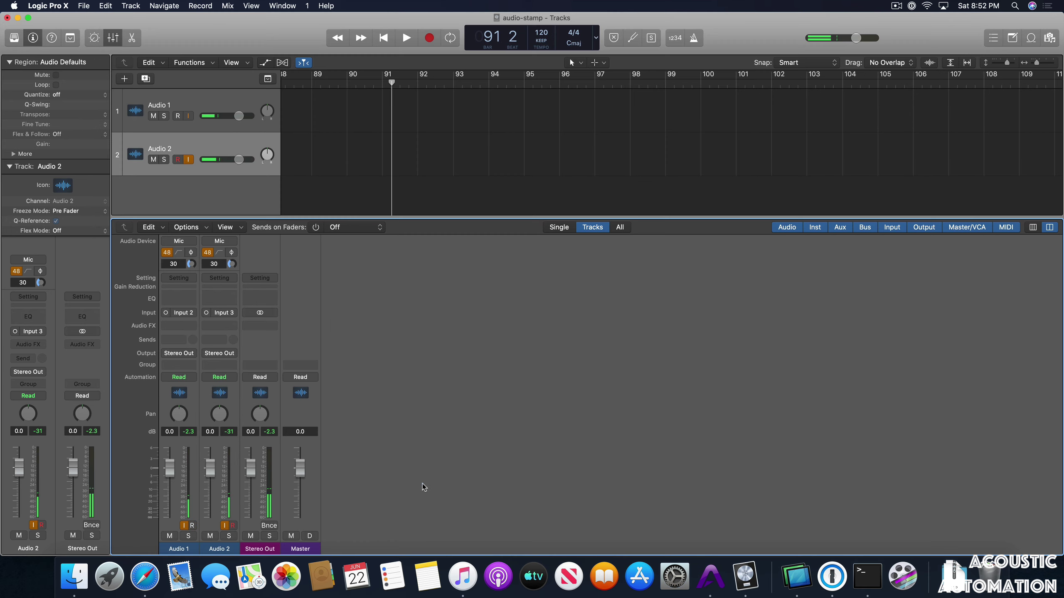
left_click_drag(265, 154, 267, 97)
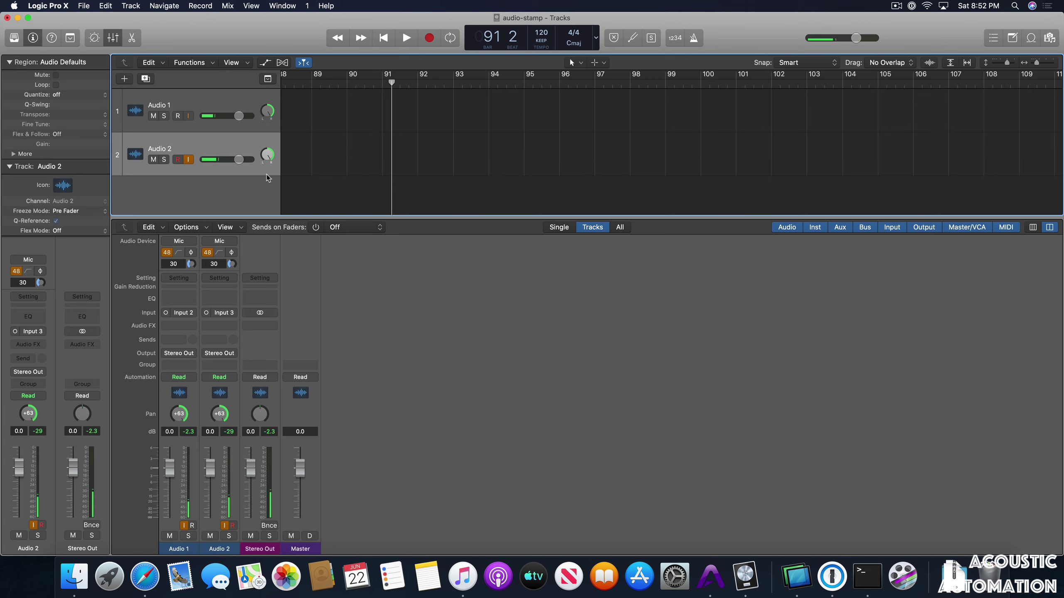
key("super+Tab")
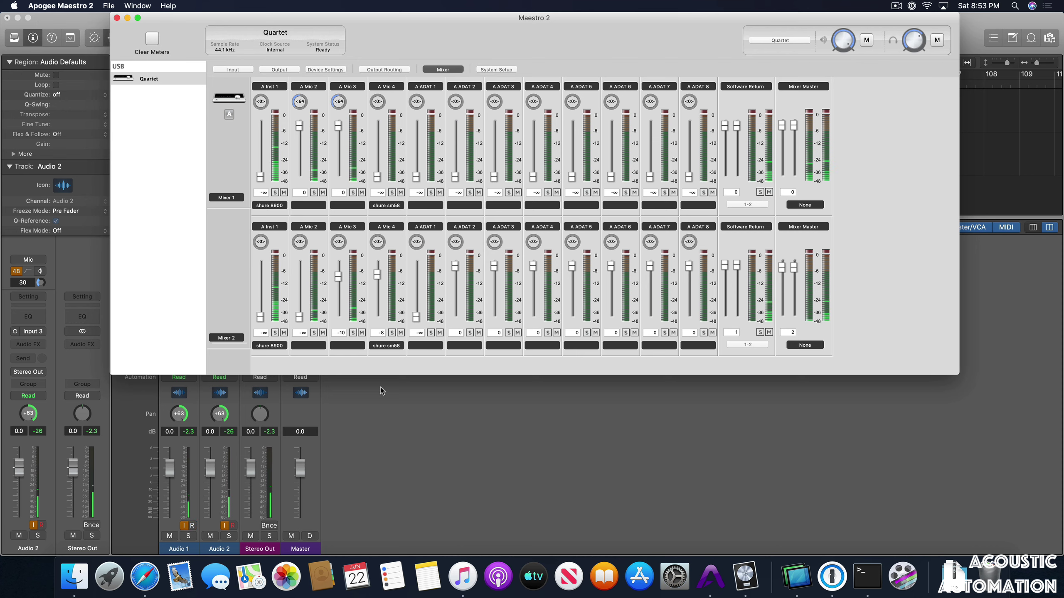
Step: Switch back to Logic Pro X and insert a Channel EQ on the Stereo Out channel
left_click(426, 426)
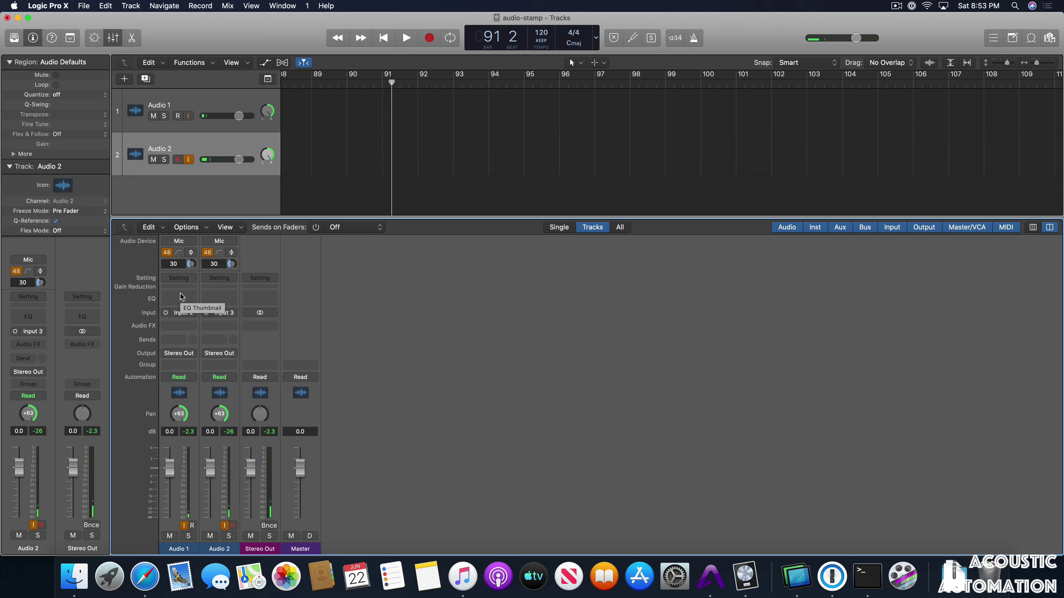
left_click(262, 296)
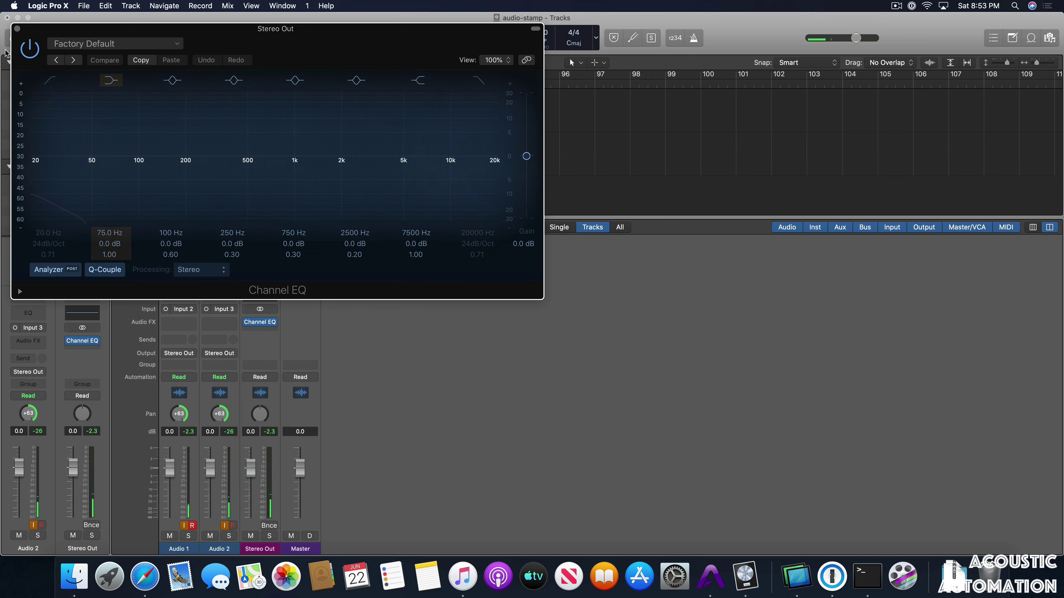
Step: Bypass the Channel EQ on Stereo Out and insert a stereo ChromaVerb reverb below it, keeping its window clear of the channel strips
left_click(18, 29)
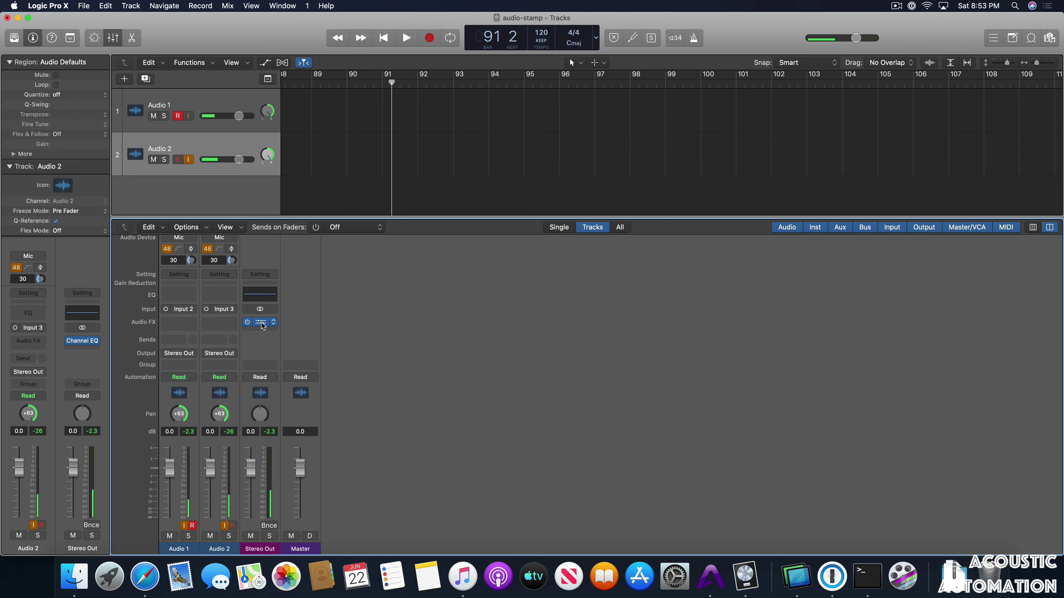
left_click(249, 322)
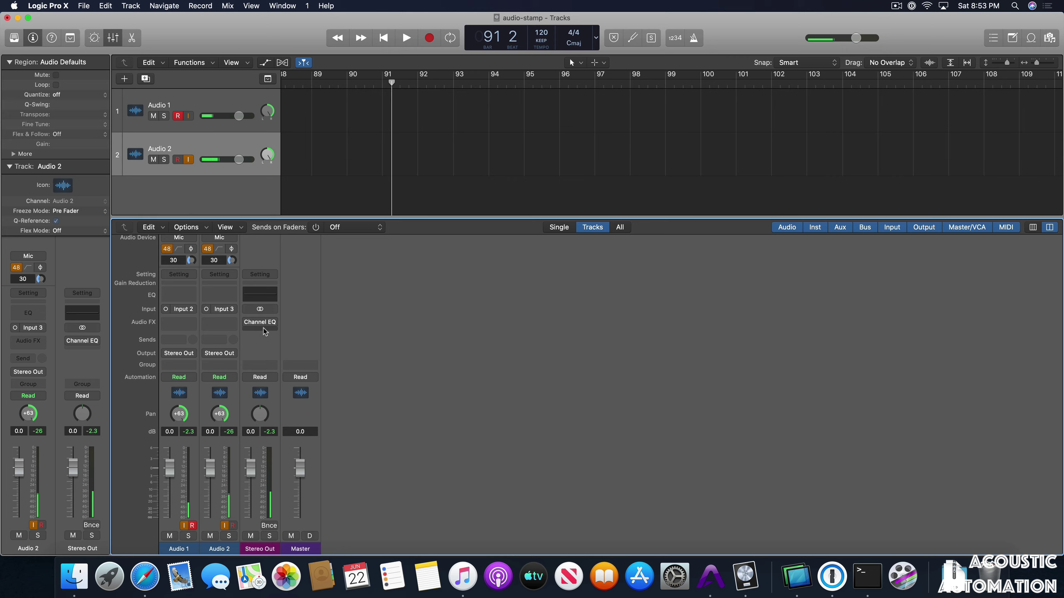
left_click(264, 332)
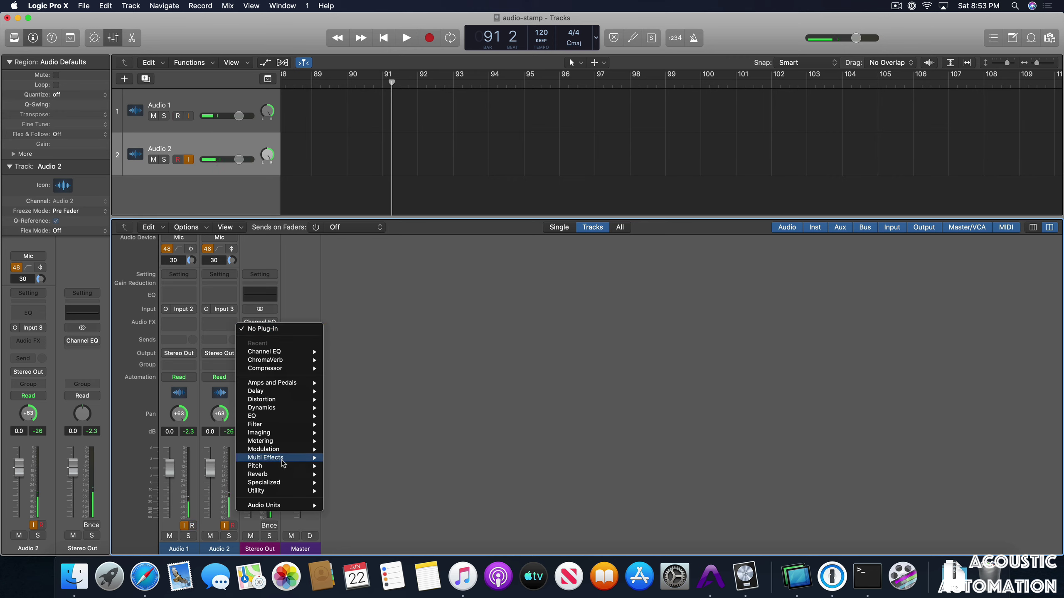
mouse_move(294, 471)
mouse_move(352, 475)
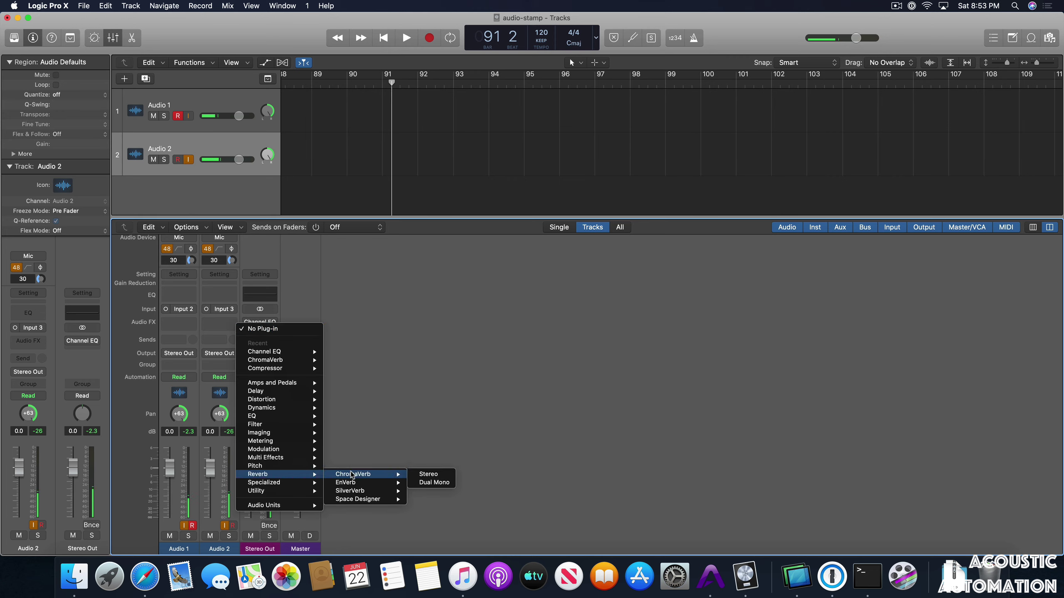
left_click(425, 475)
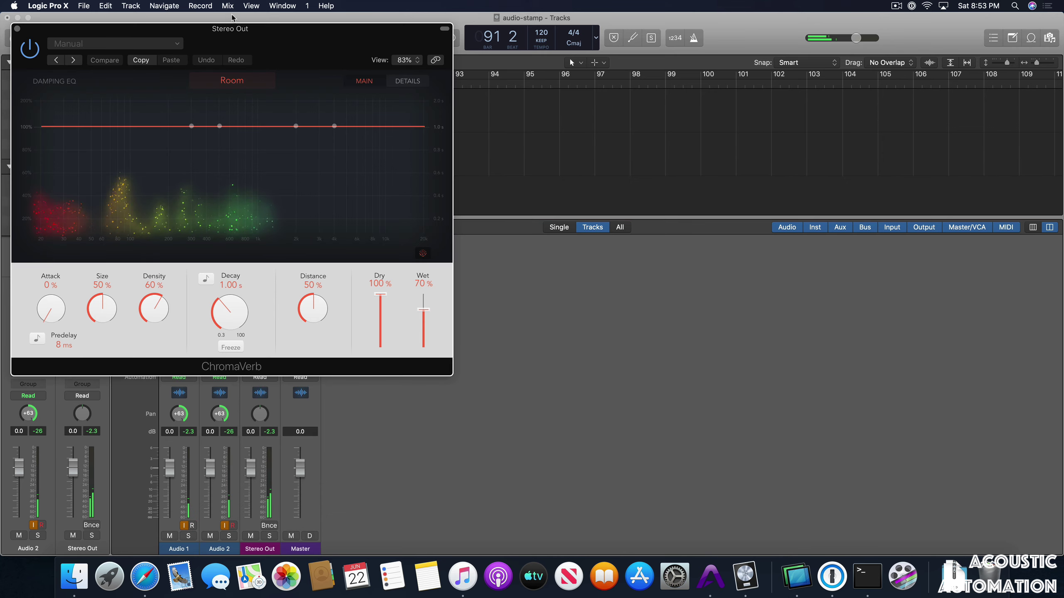
left_click_drag(228, 19, 591, 81)
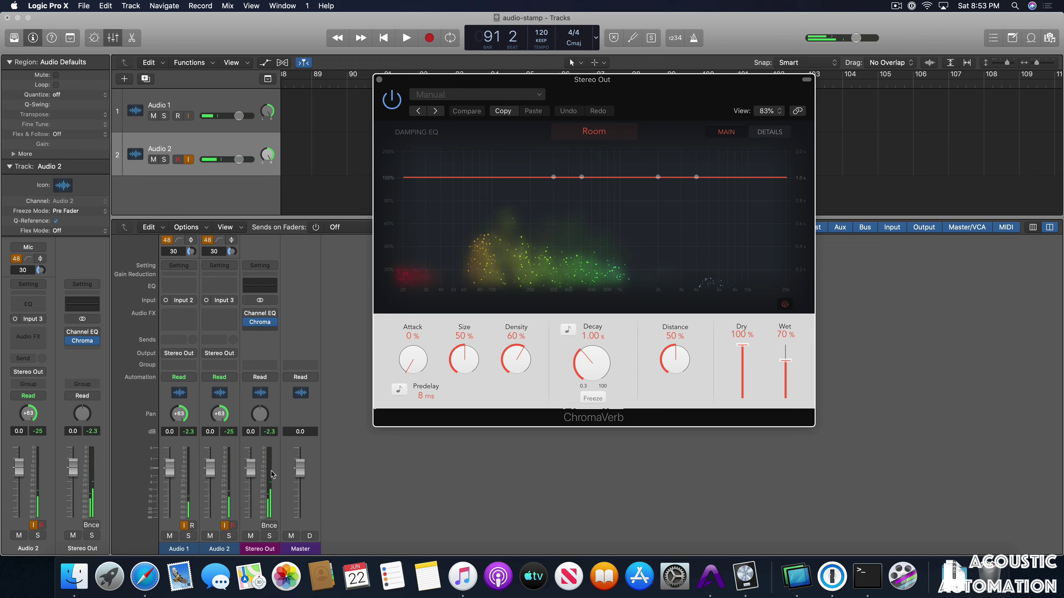
Step: Pan the Stereo Out channel fully right to +63 and raise ChromaVerb's decay to 5.30 s
mouse_move(266, 326)
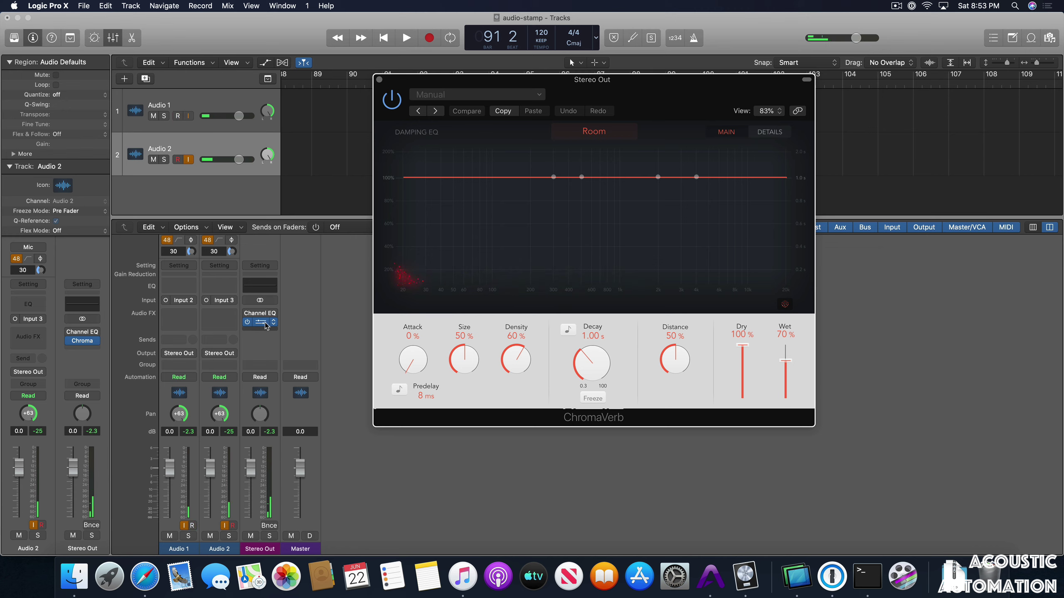
left_click(261, 409)
left_click_drag(261, 410, 261, 364)
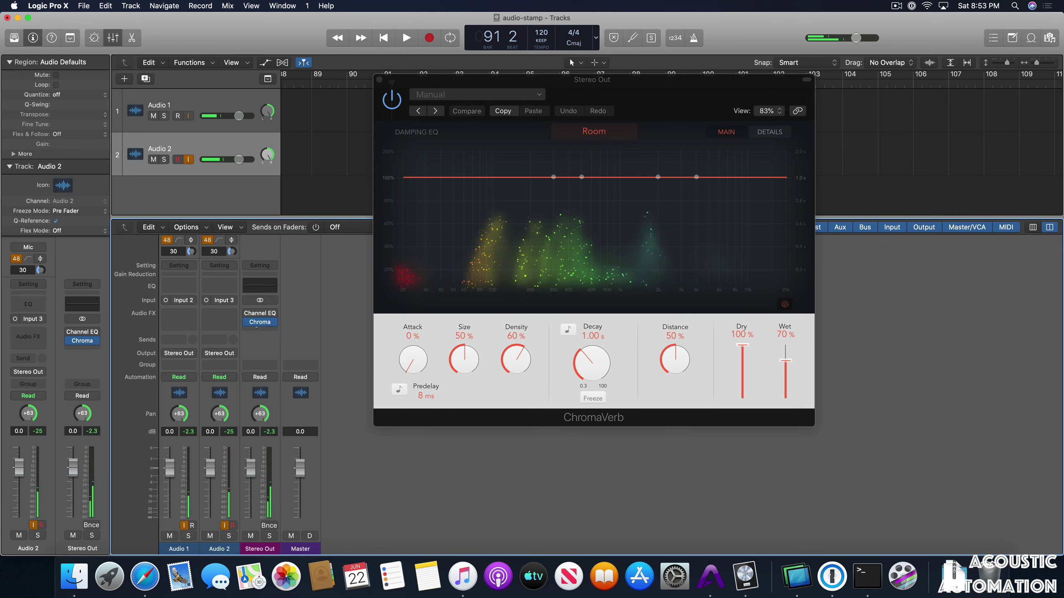
mouse_move(259, 322)
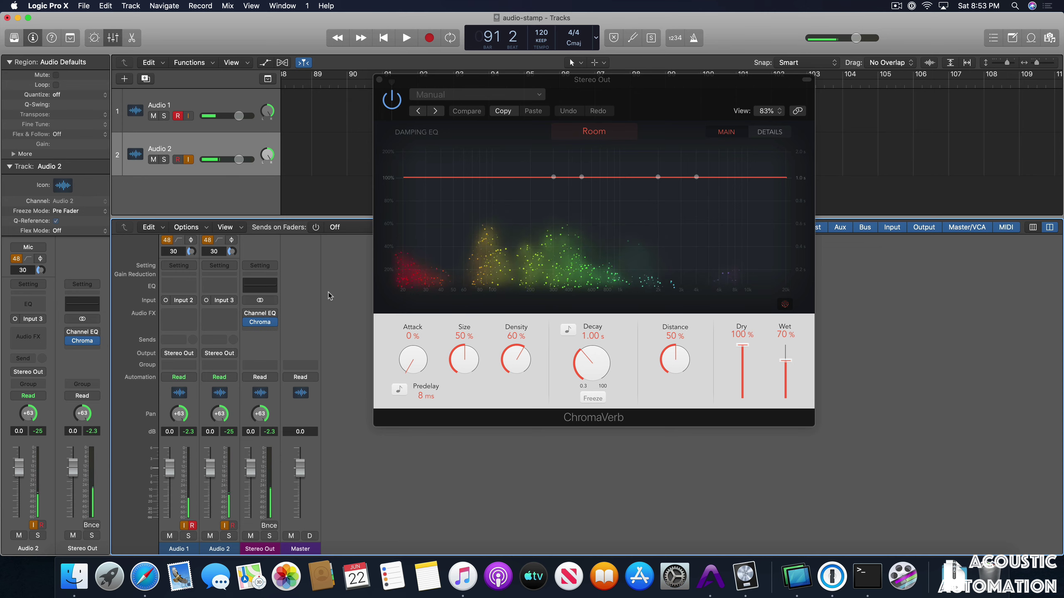
key("super+Tab")
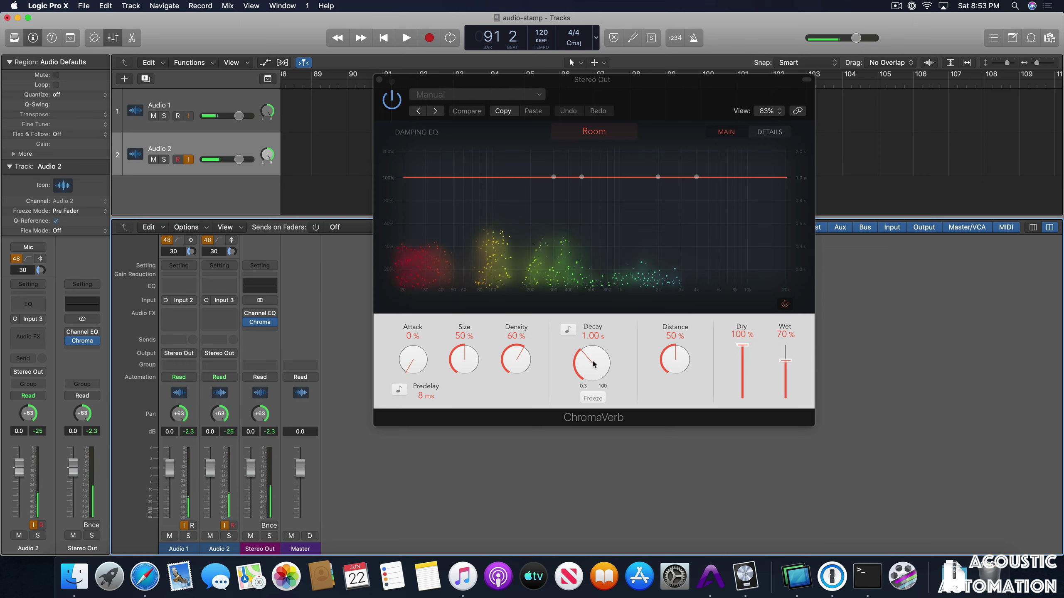
left_click_drag(591, 362, 589, 317)
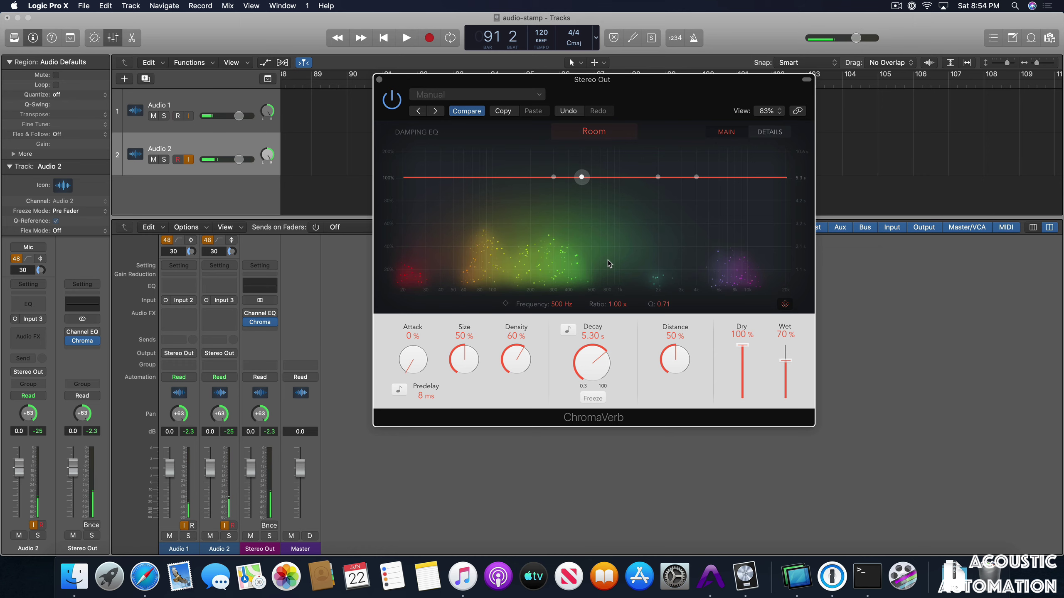
Step: Switch to Apogee Maestro 2, recentre the Mic 2 and Mic 3 pans in Mixer 1, and return to Logic Pro X
key("super+Tab")
left_click(340, 297)
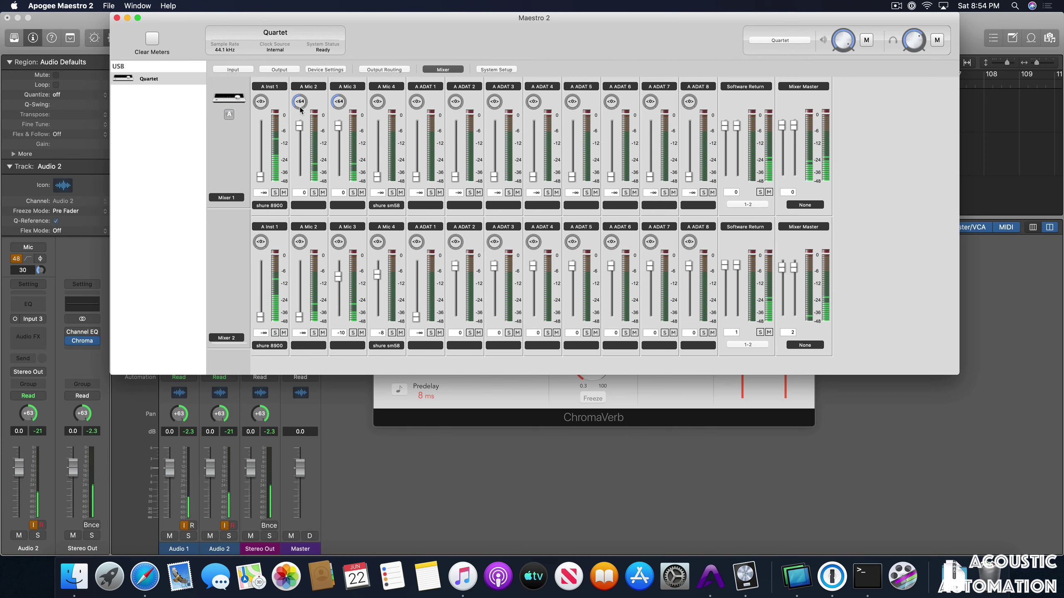
left_click_drag(299, 91, 302, 77)
left_click(422, 496)
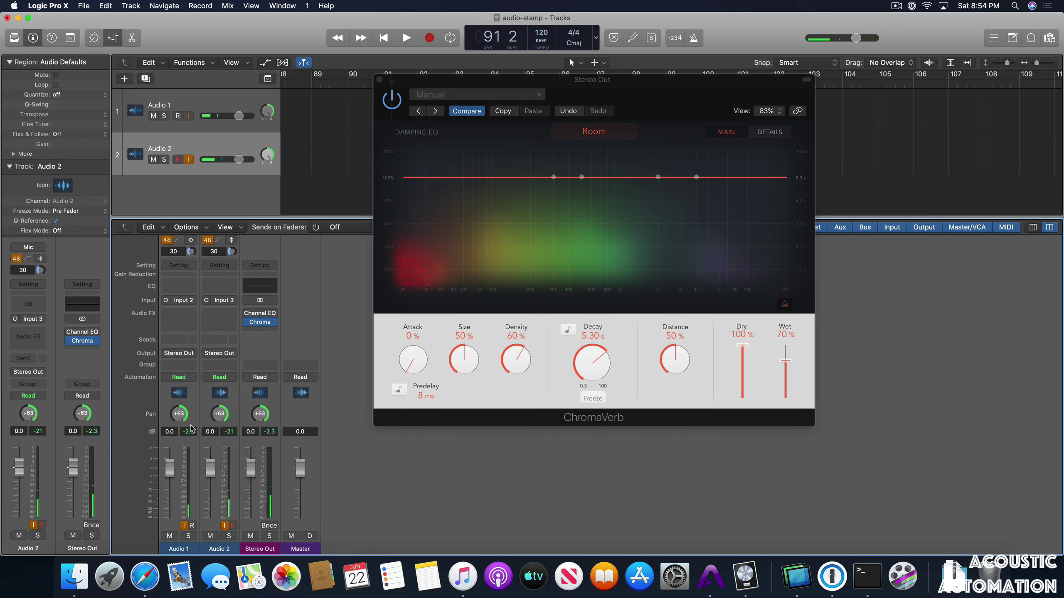
Step: Turn input monitoring off and back on for Audio 1 and Audio 2 to compare the sound
left_click(190, 525)
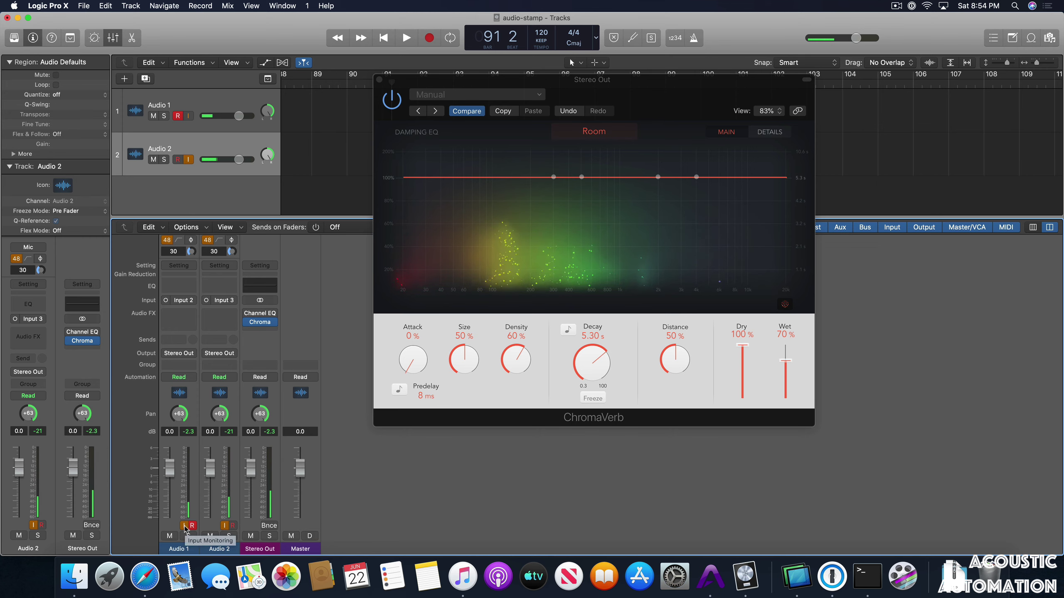
left_click(184, 526)
left_click(225, 526)
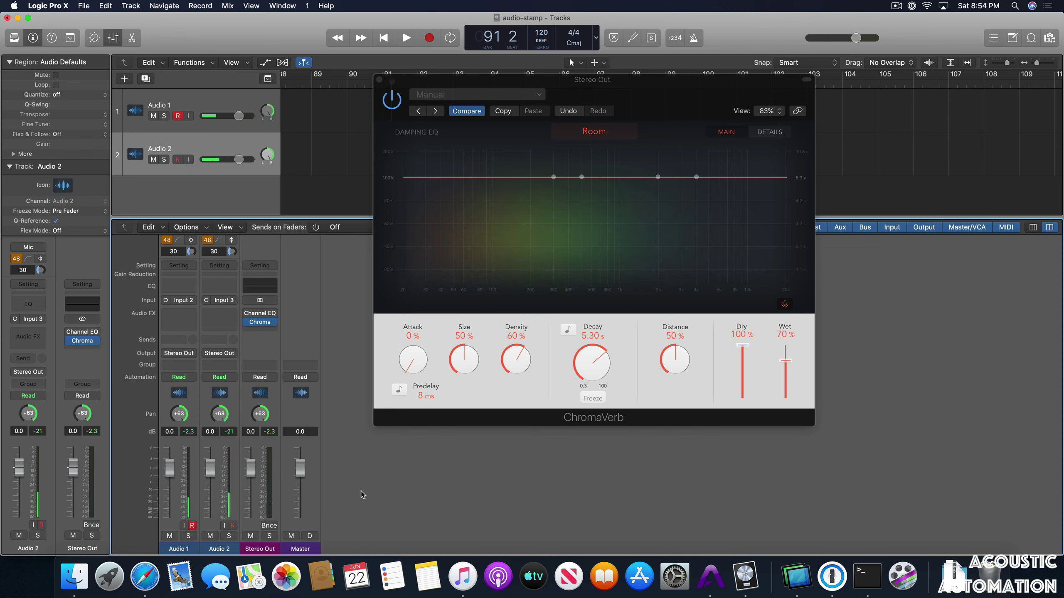
left_click(183, 527)
left_click(224, 526)
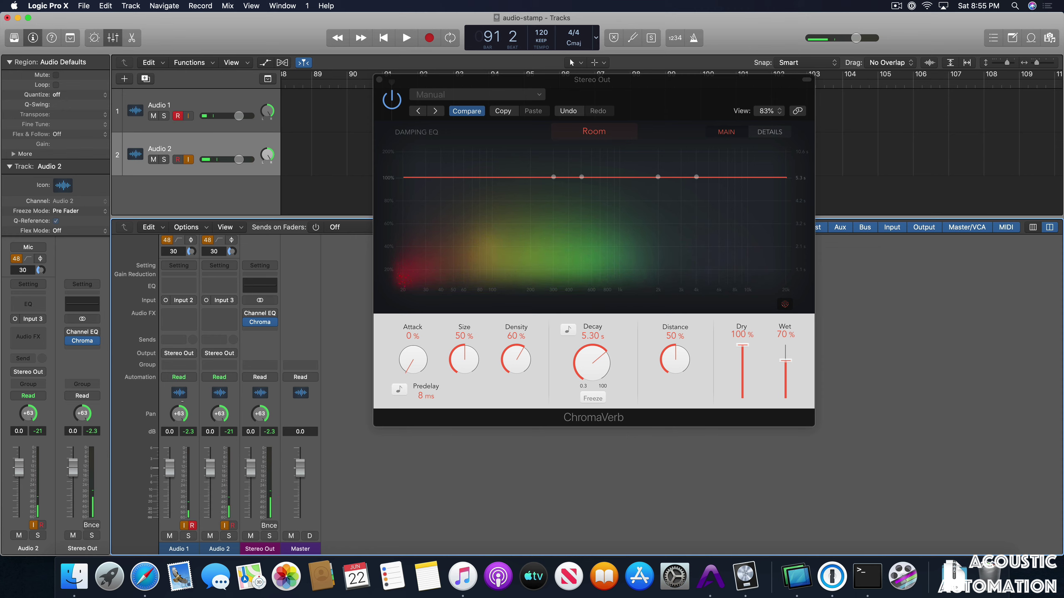
Step: Recentre the Stereo Out pan, and pan Audio 1 fully left to -64 and Audio 2 fully right to +63
left_click_drag(178, 430, 181, 474)
left_click_drag(219, 419, 219, 452)
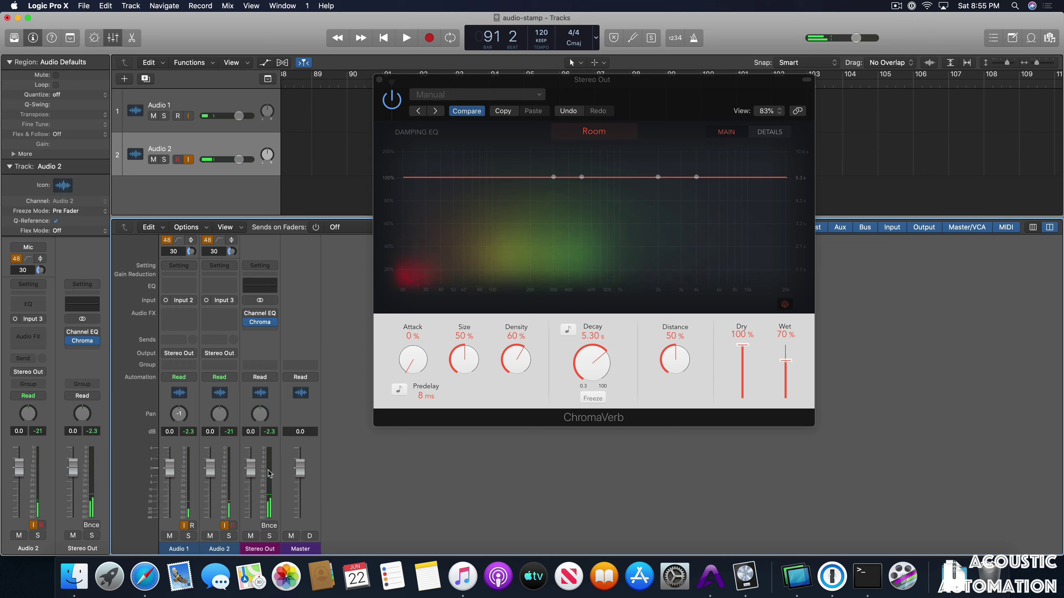
left_click_drag(219, 419, 218, 357)
left_click_drag(179, 416, 181, 498)
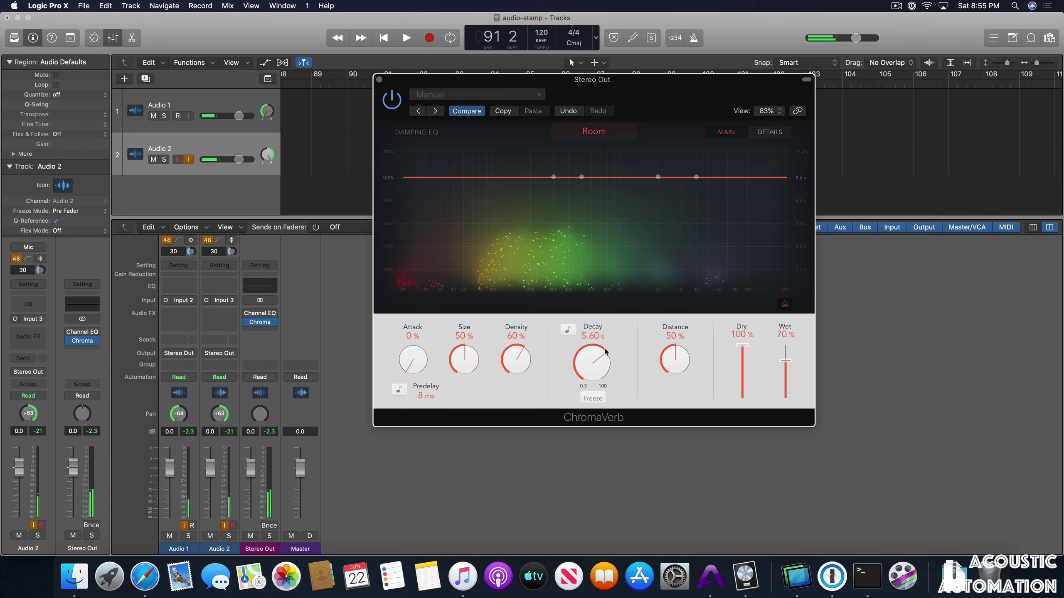
Step: Reduce ChromaVerb's decay to 1.20 s and switch the effect off and on again to compare
left_click_drag(605, 353, 587, 389)
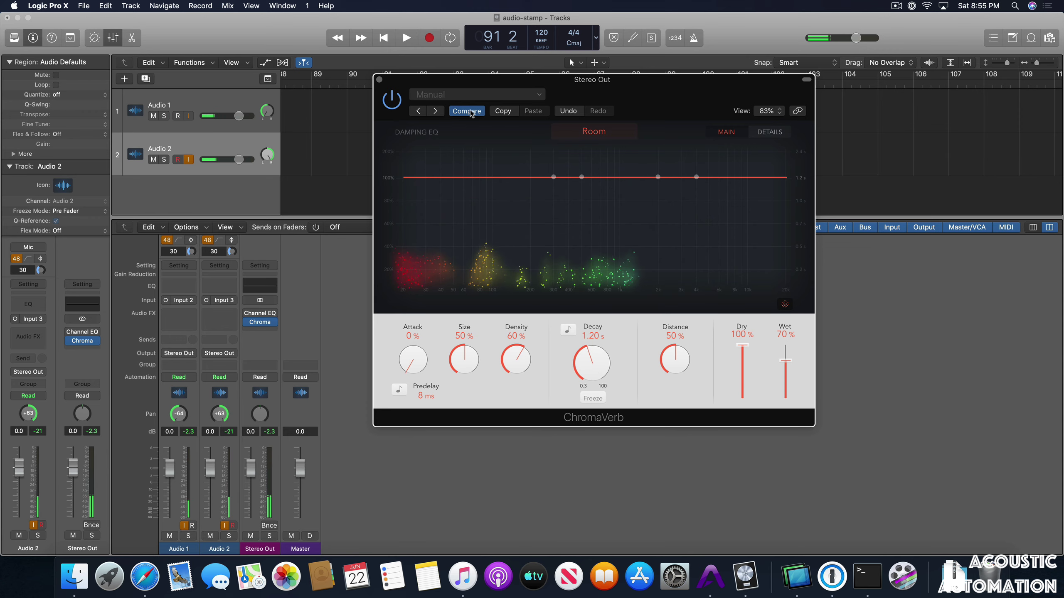
mouse_move(247, 323)
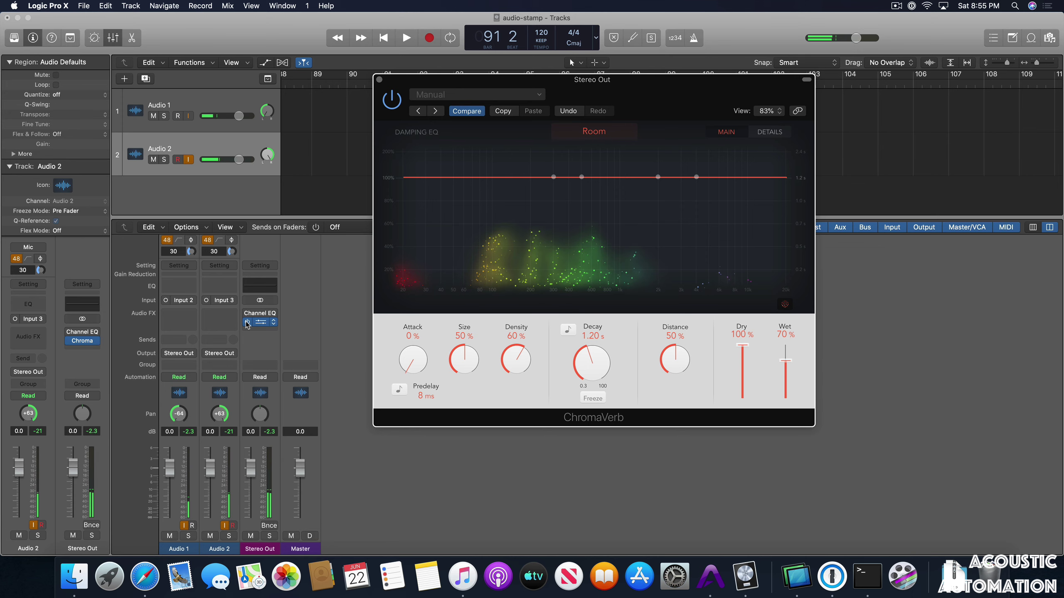
left_click(248, 322)
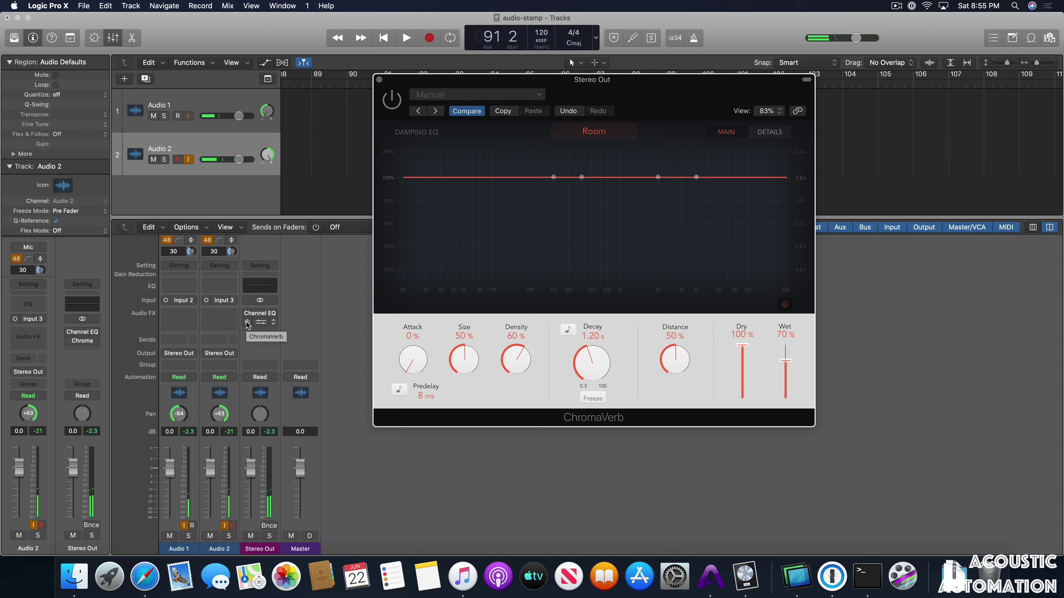
left_click(247, 322)
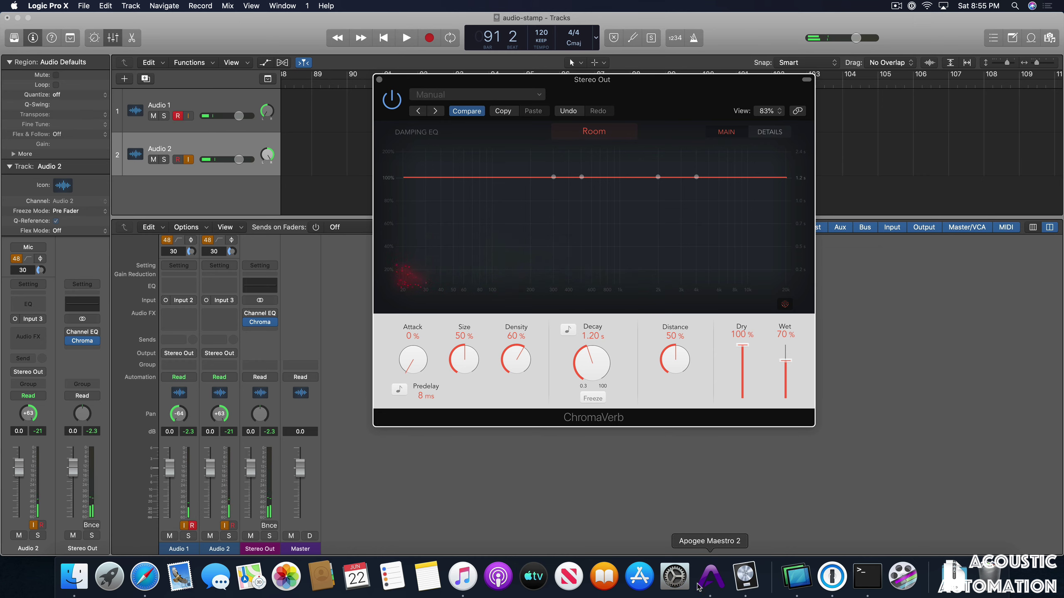
Step: Check the microphone channels in Apogee Maestro 2's mixer and return to Logic Pro X
left_click(711, 582)
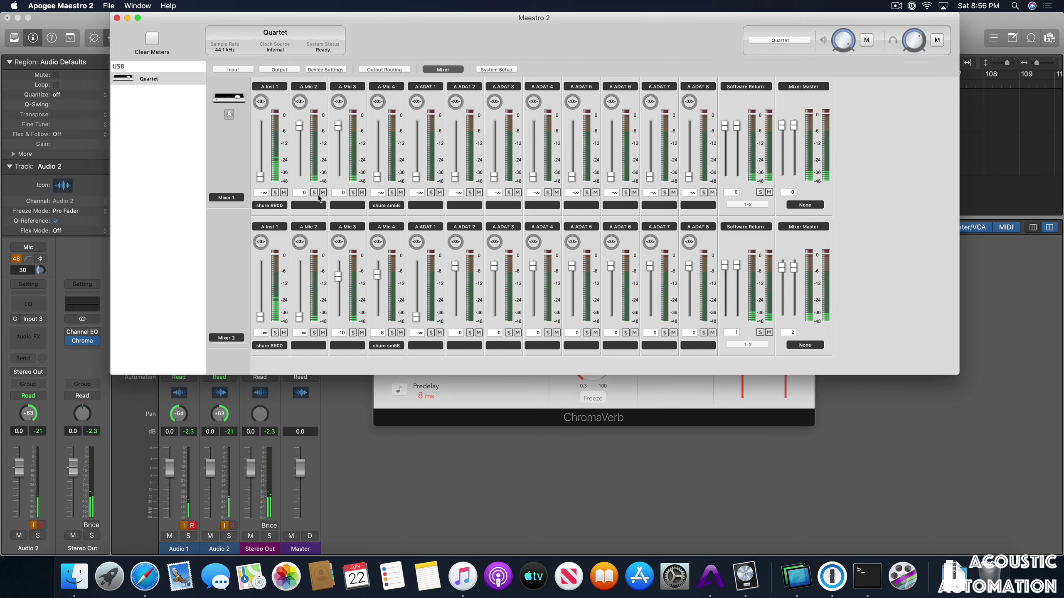
left_click(473, 470)
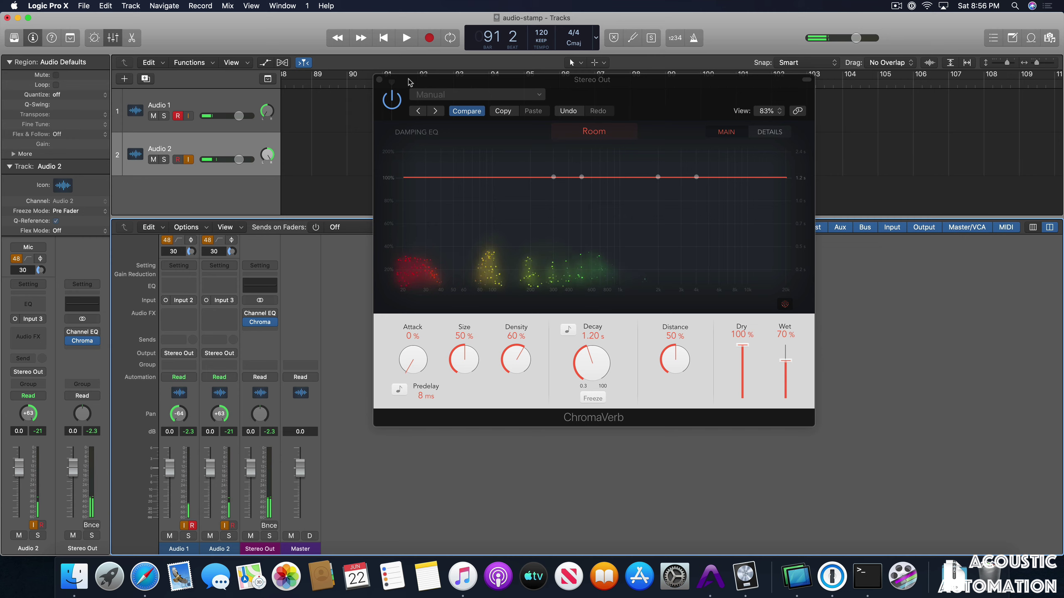
Step: Close the ChromaVerb window and record a short take on Audio 1 from bar 91 to bar 93
left_click(259, 322)
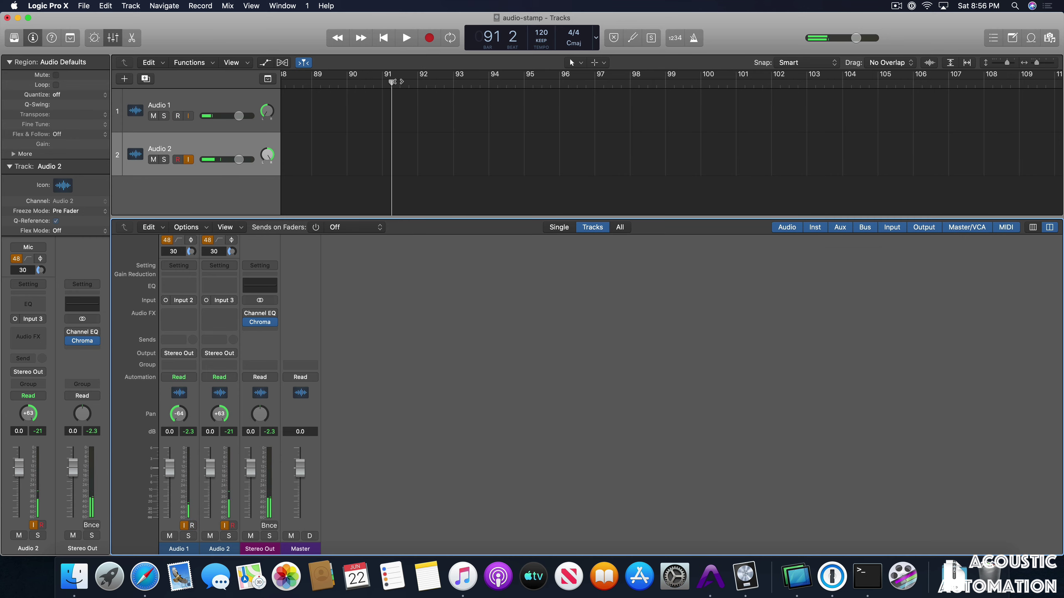
left_click(425, 40)
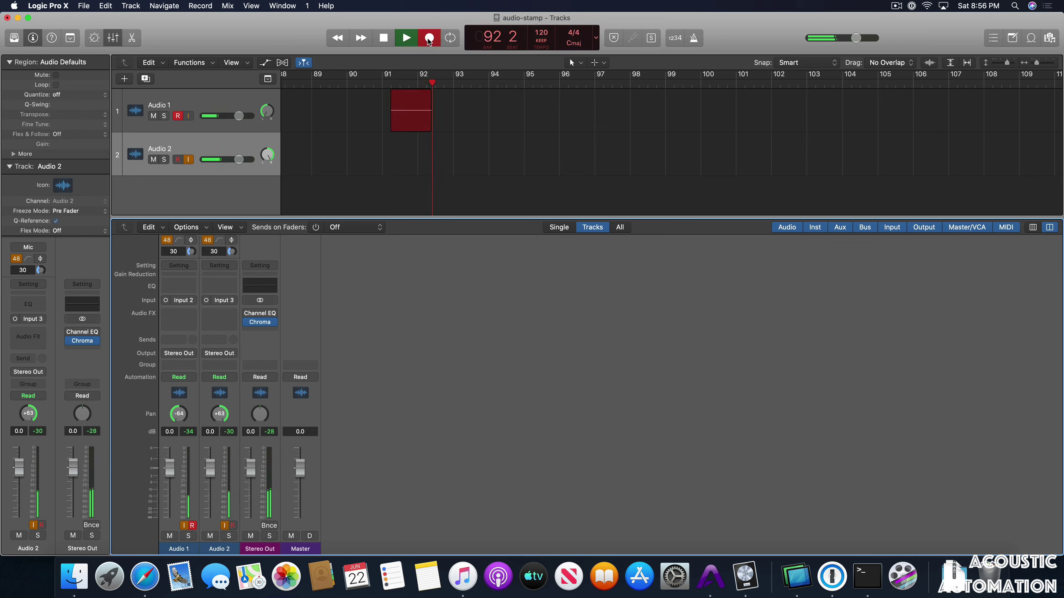
left_click(384, 39)
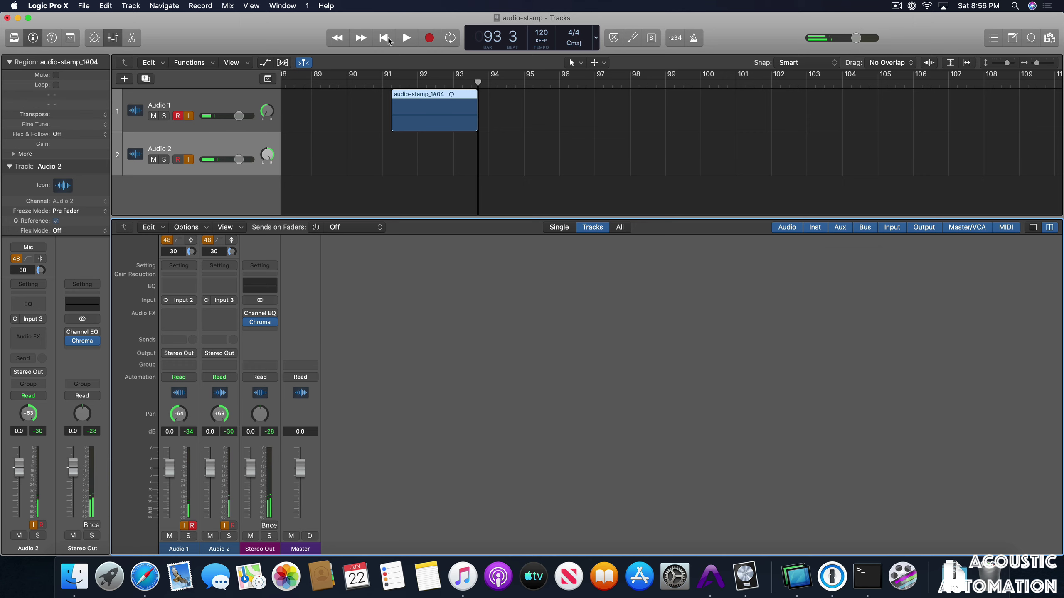
Step: Record-enable Audio 2, select the Audio 1 track, and turn off input monitoring on Audio 2
left_click(177, 161)
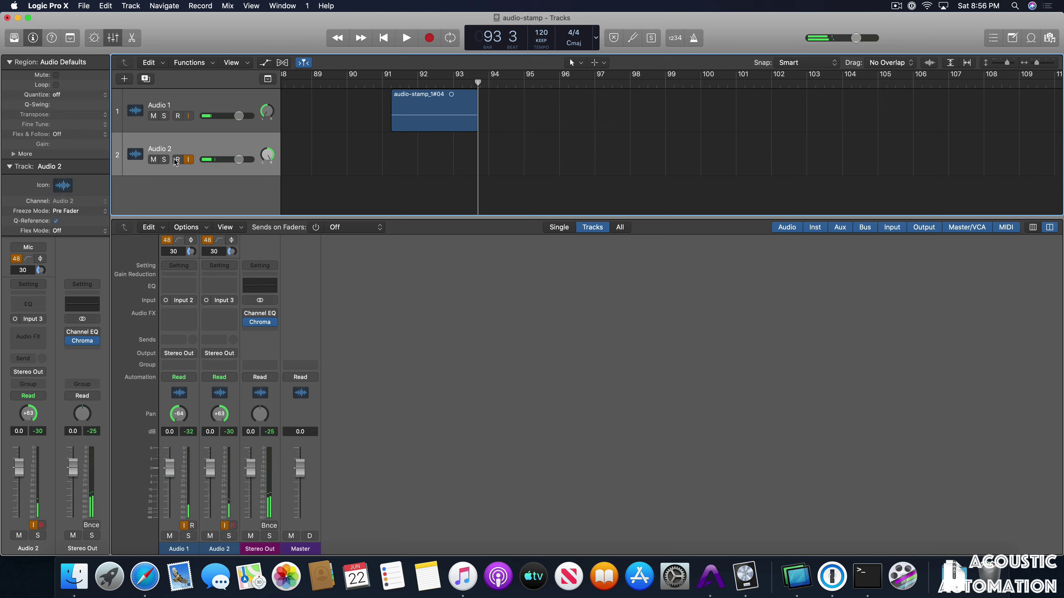
left_click(176, 160, "alt")
left_click(206, 95)
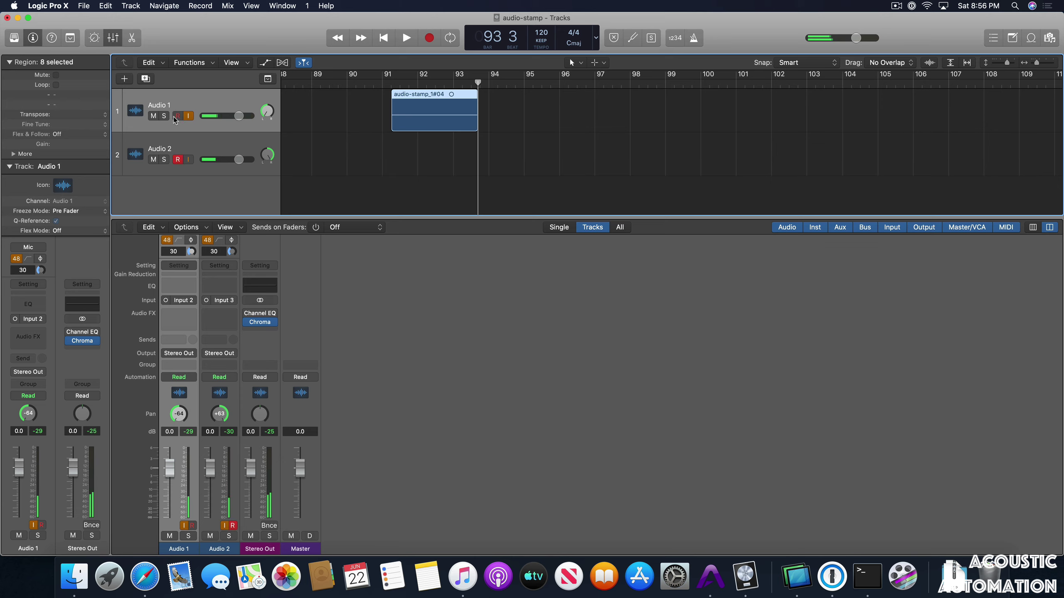
left_click(189, 161)
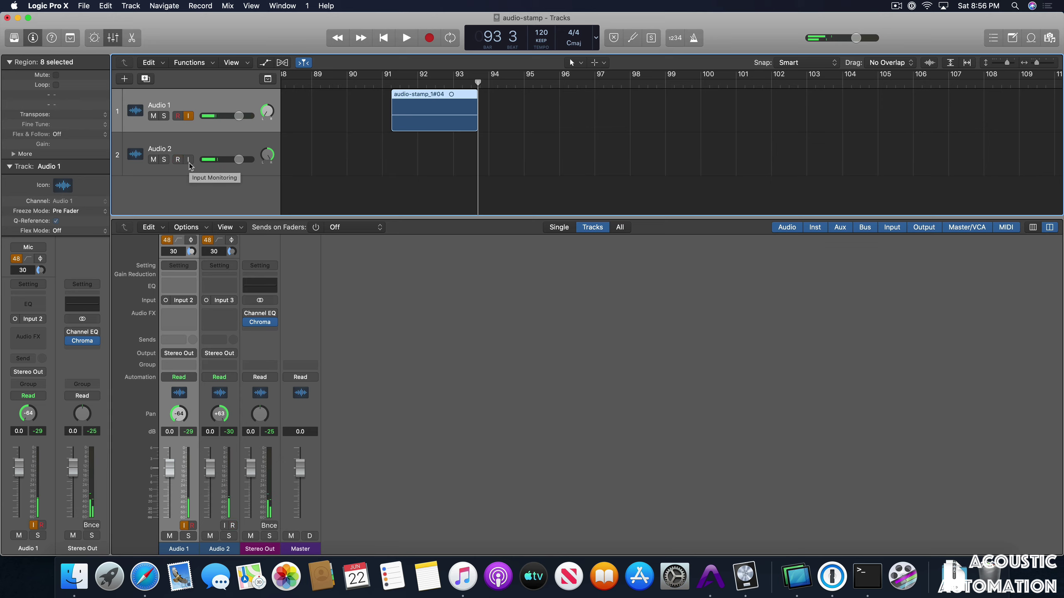
Step: Alternate the track selection between Audio 2 and Audio 1 to compare how monitoring follows the selected track
left_click(219, 147)
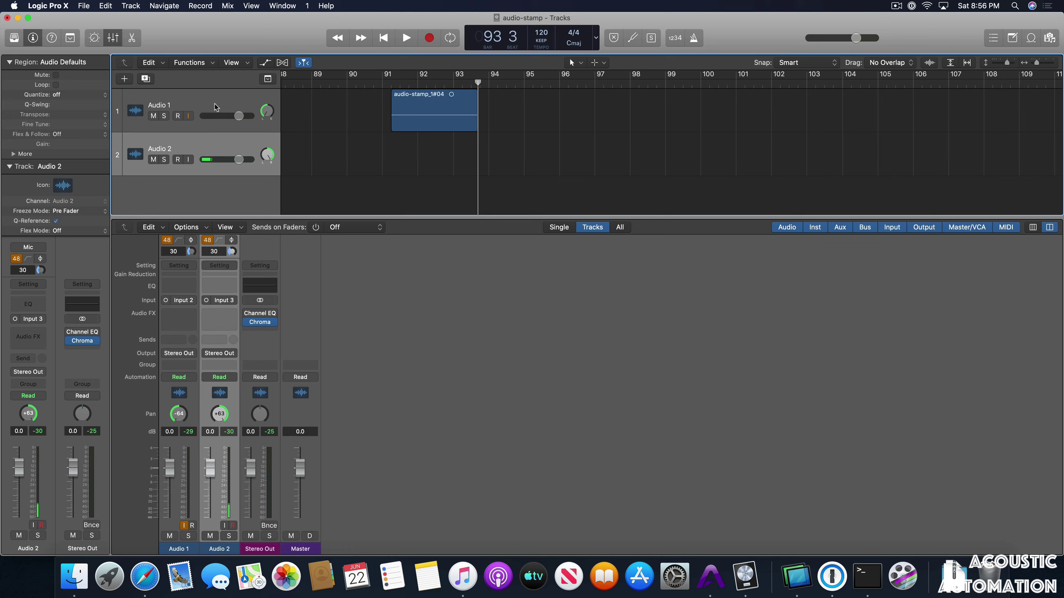
left_click(220, 90)
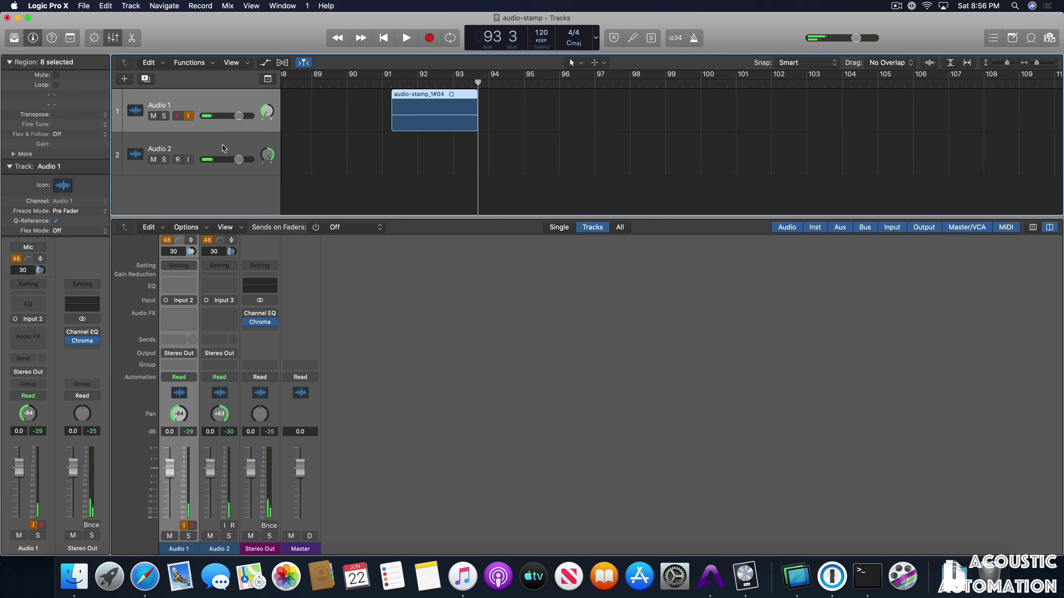
left_click(210, 143)
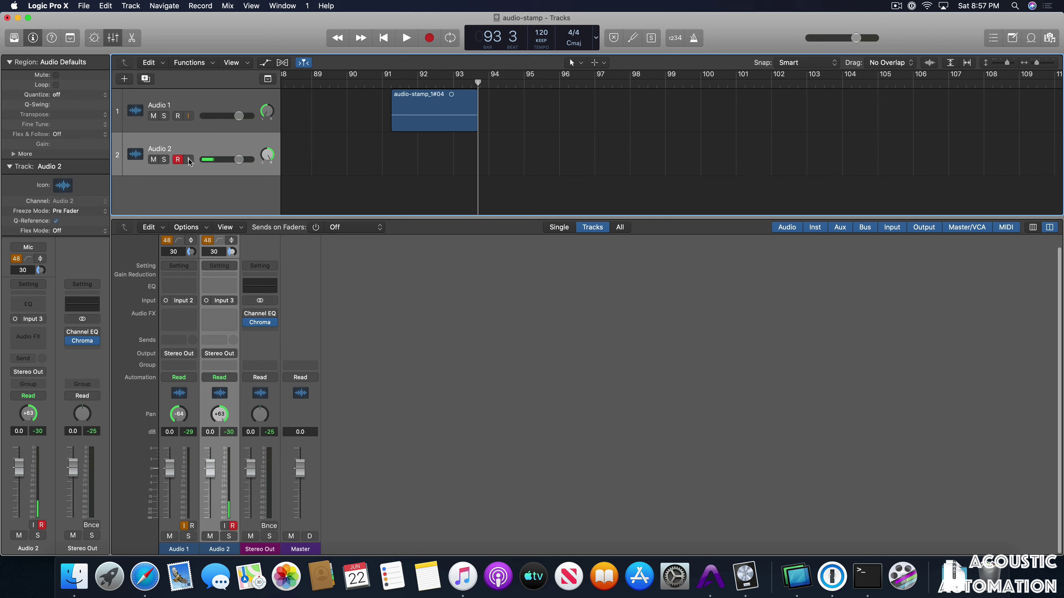
Step: Turn input monitoring off on Audio 1 and on for Audio 2
left_click(190, 125)
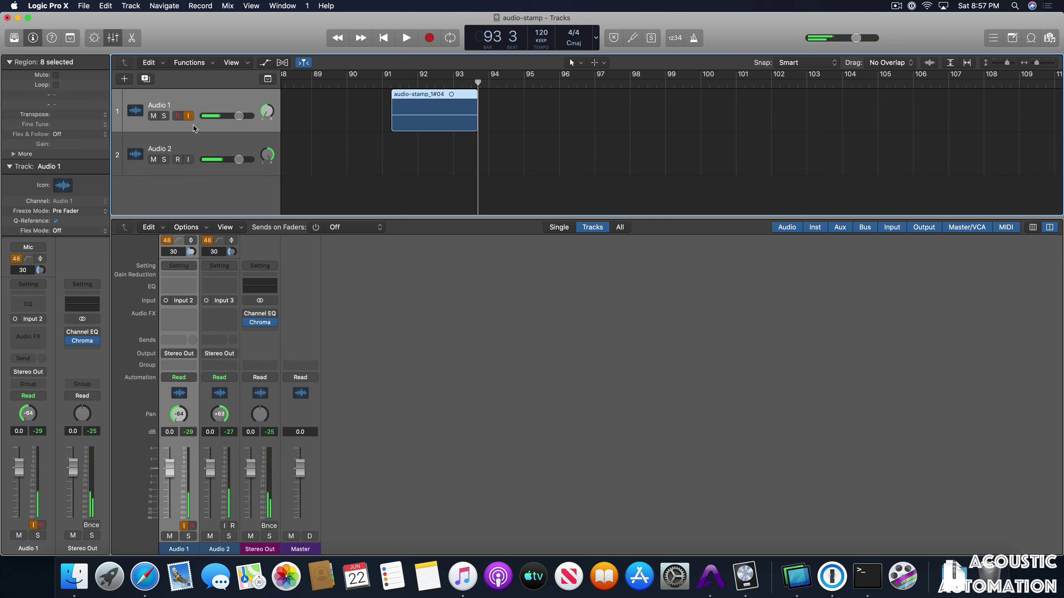
left_click(191, 162)
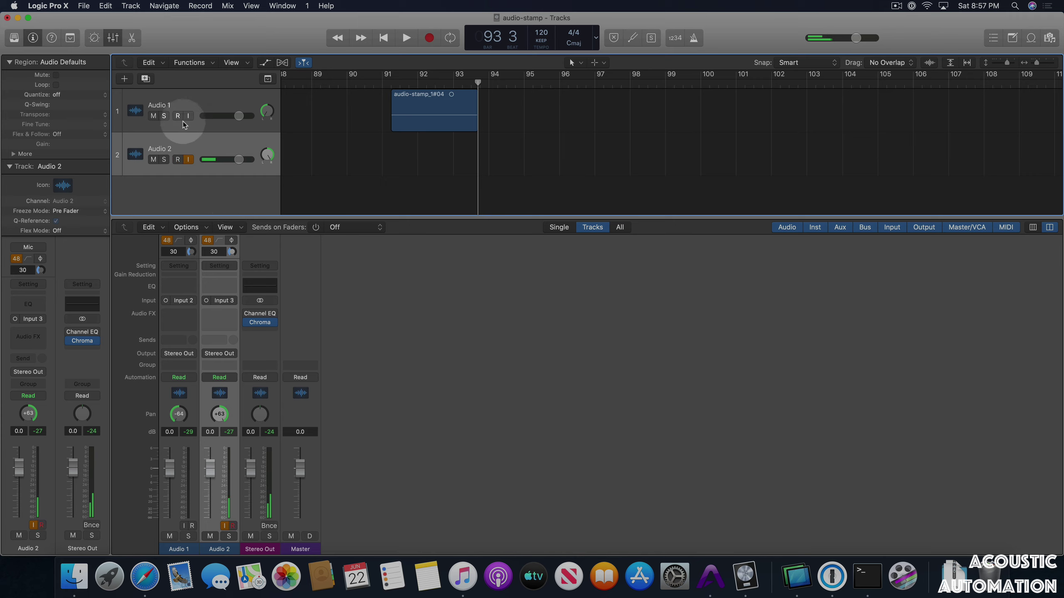
Step: Select the Audio 1 track and switch its input monitoring on and back off
left_click(191, 120)
left_click(191, 120)
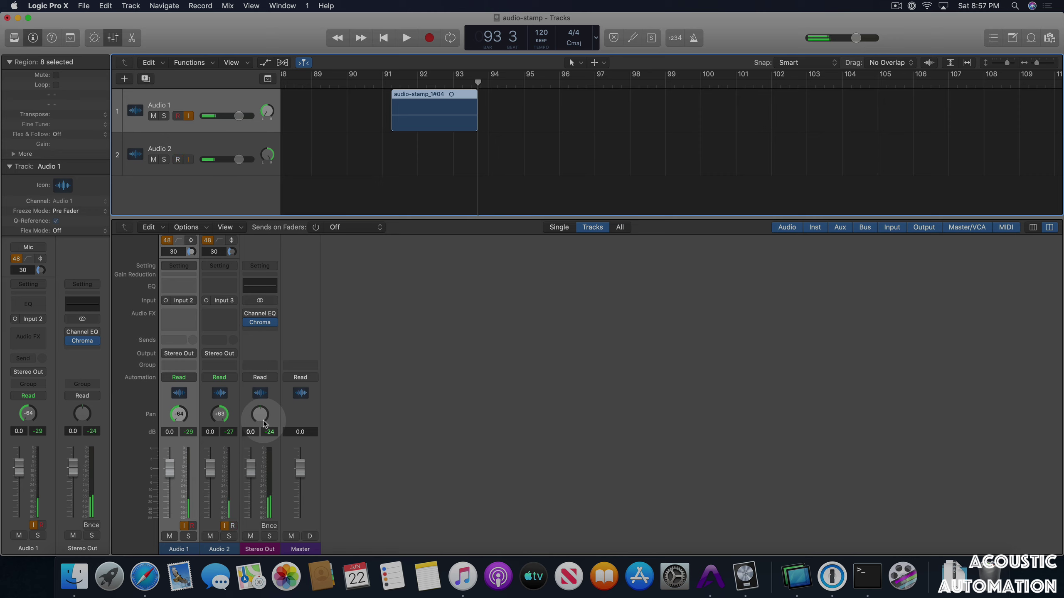
left_click(190, 116)
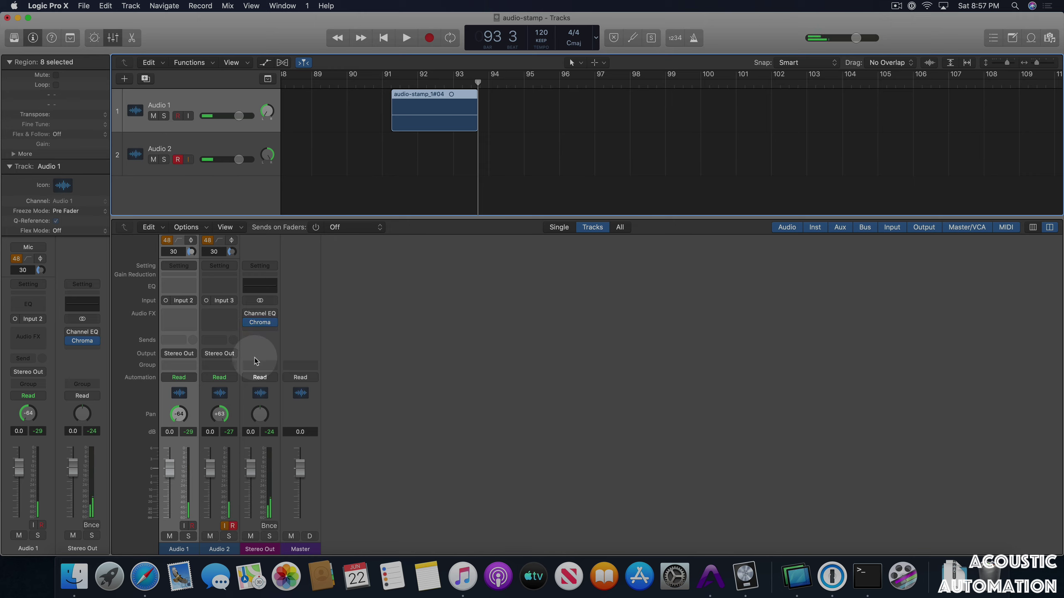
Step: Route the output of the Audio 2 channel to mono Output 2
double_click(225, 356)
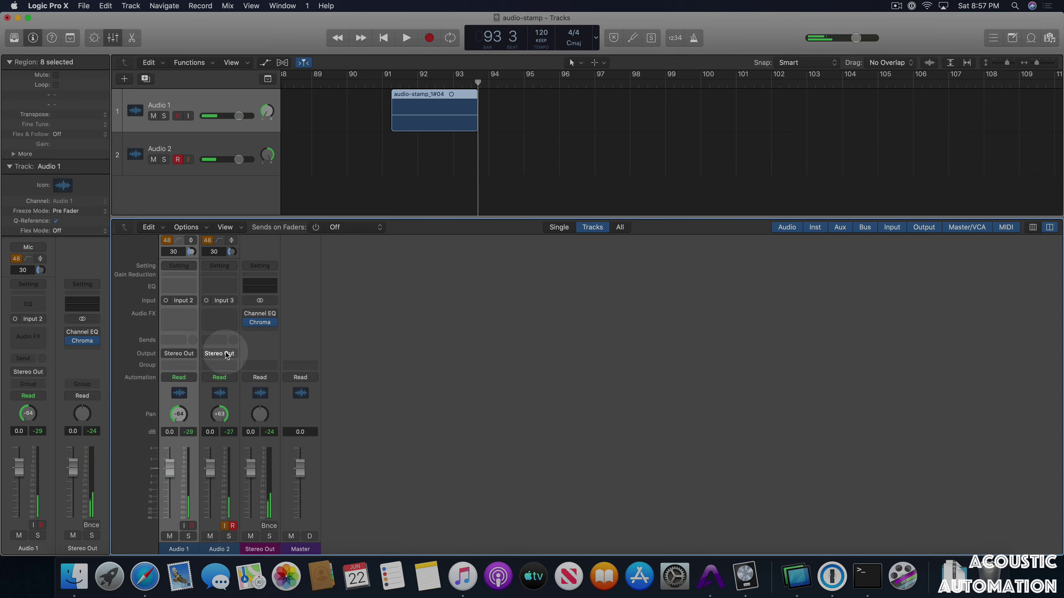
left_click(226, 354)
mouse_move(228, 382)
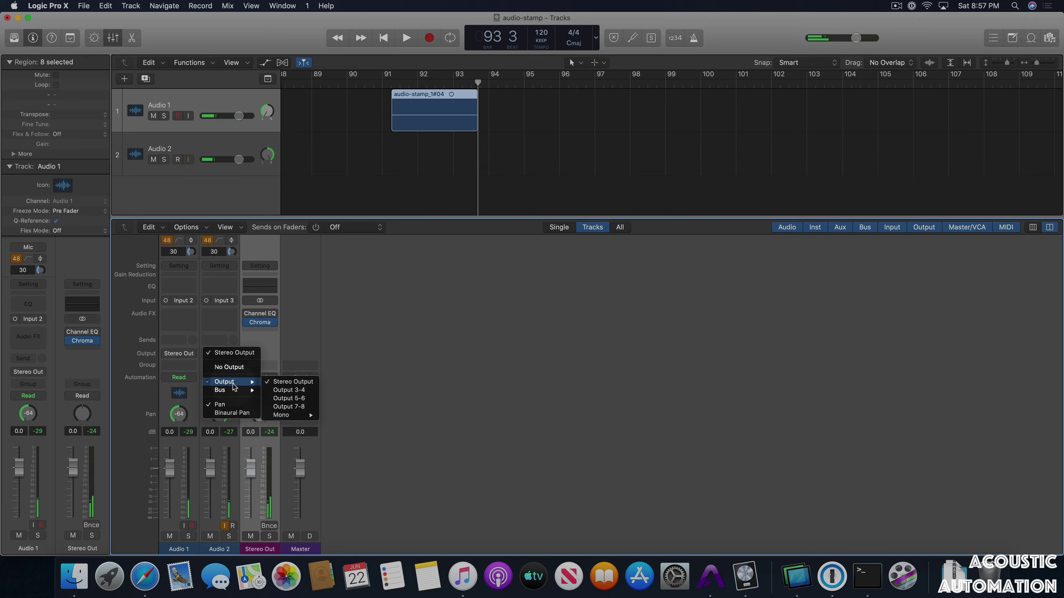
mouse_move(286, 415)
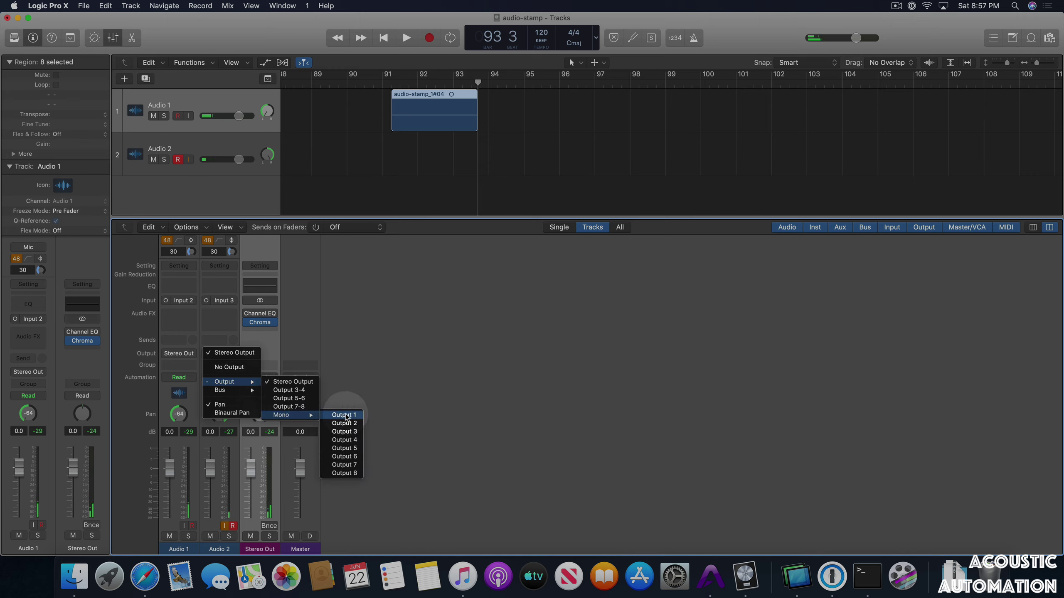
left_click(349, 423)
Step: Route the output of the Audio 1 channel to mono Output 1
left_click(179, 353)
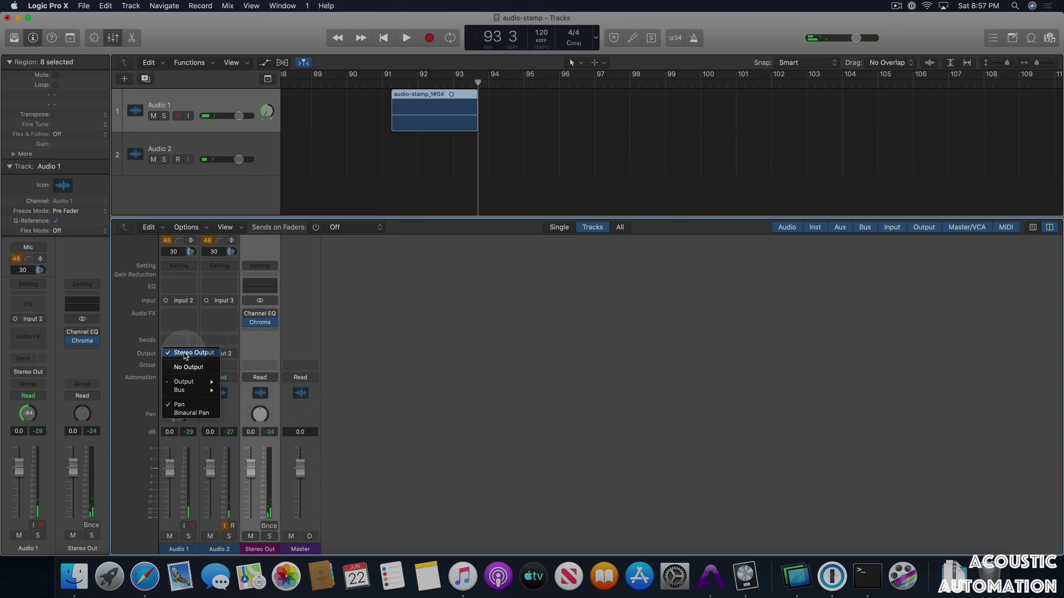
mouse_move(187, 382)
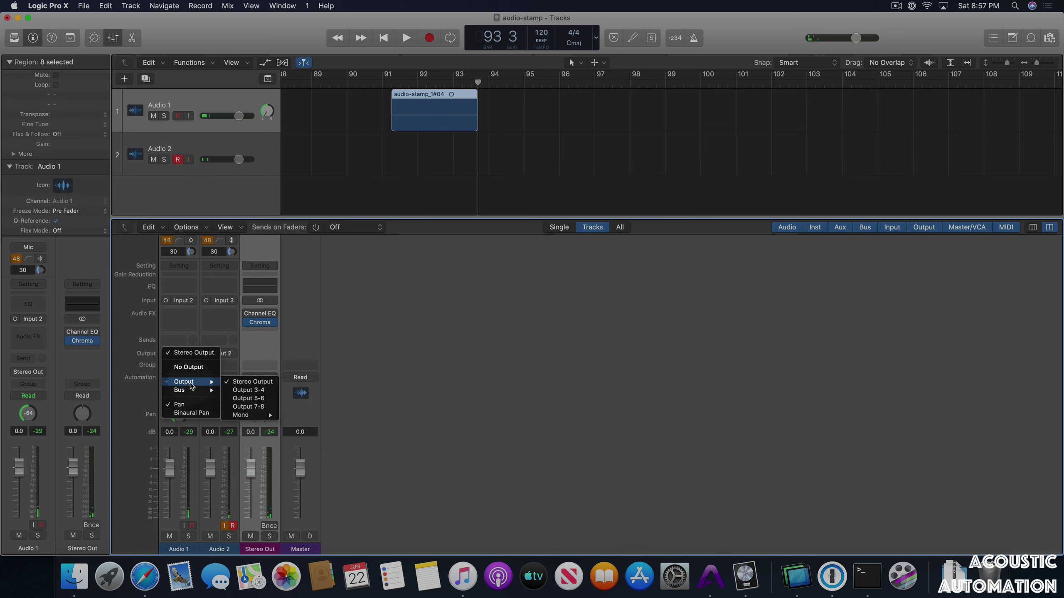
left_click(321, 337)
left_click(179, 353)
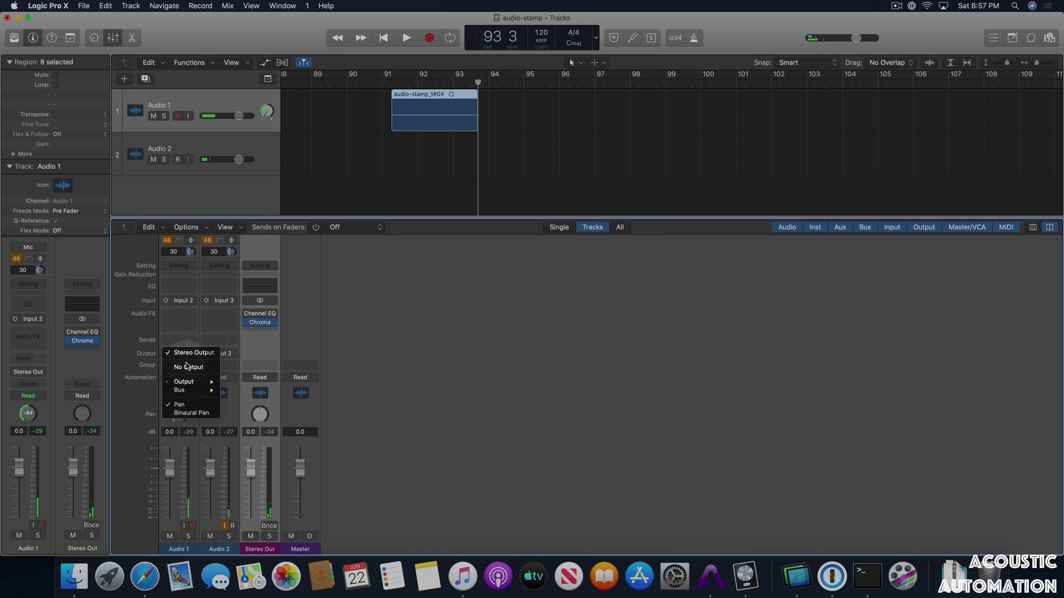
mouse_move(191, 382)
mouse_move(256, 417)
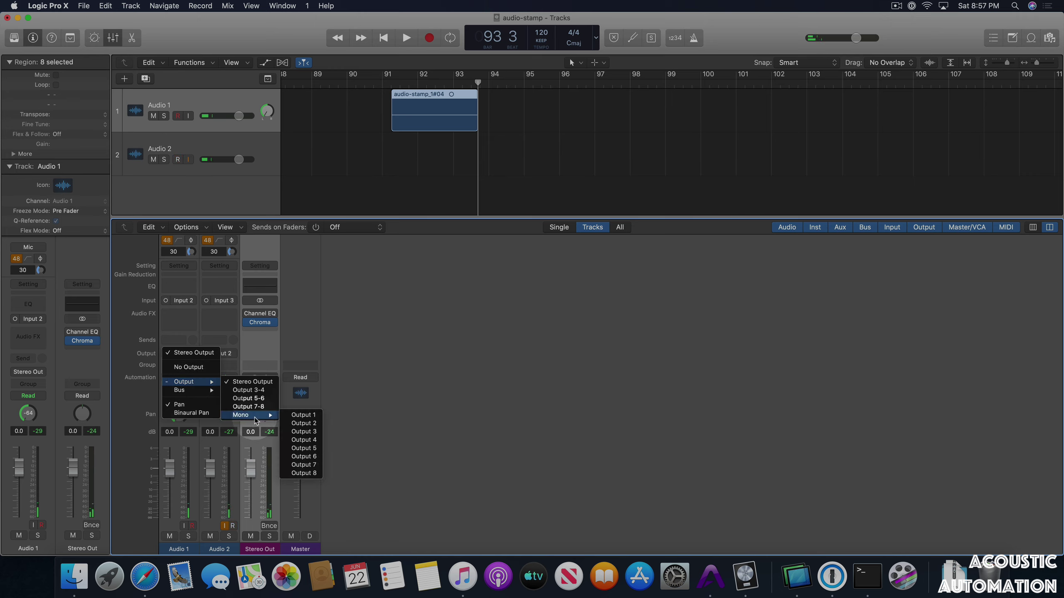
left_click(303, 415)
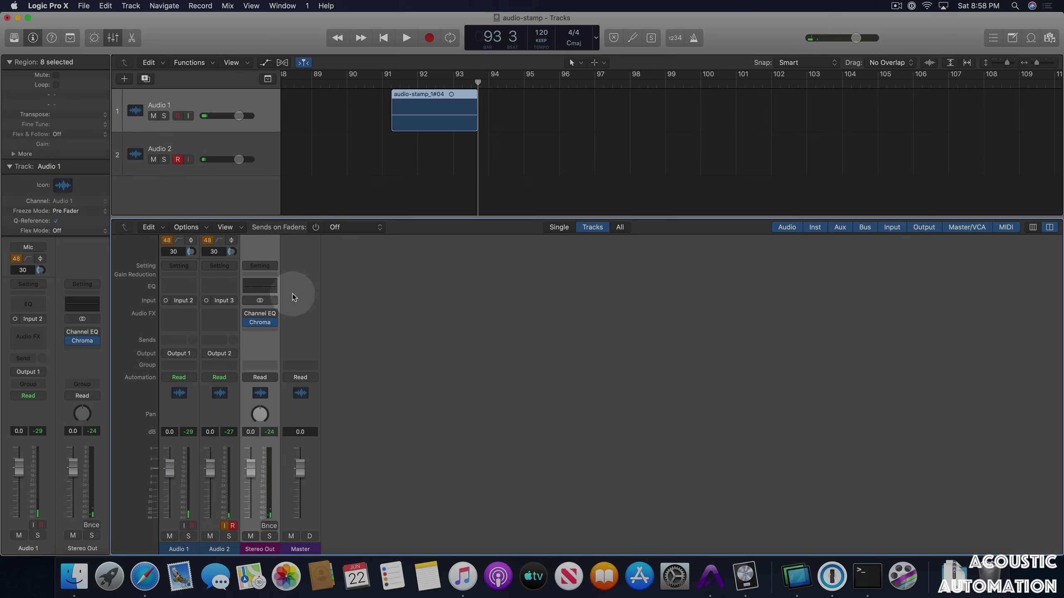
Step: Turn on input monitoring and record-enable for Audio 1, and set the microphone gain to 40 on both audio channels
left_click(188, 116)
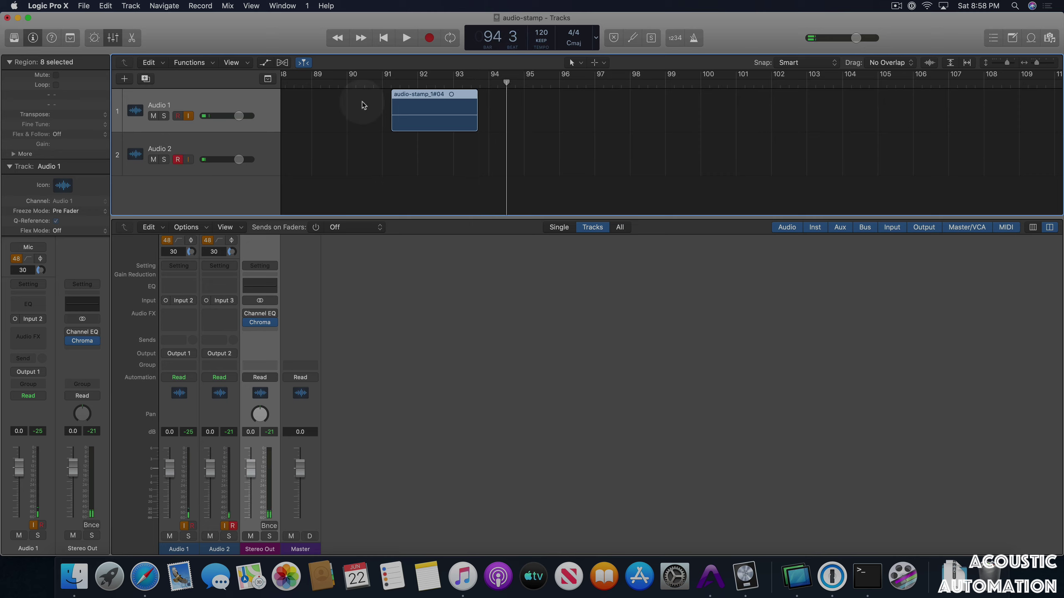
left_click(178, 116)
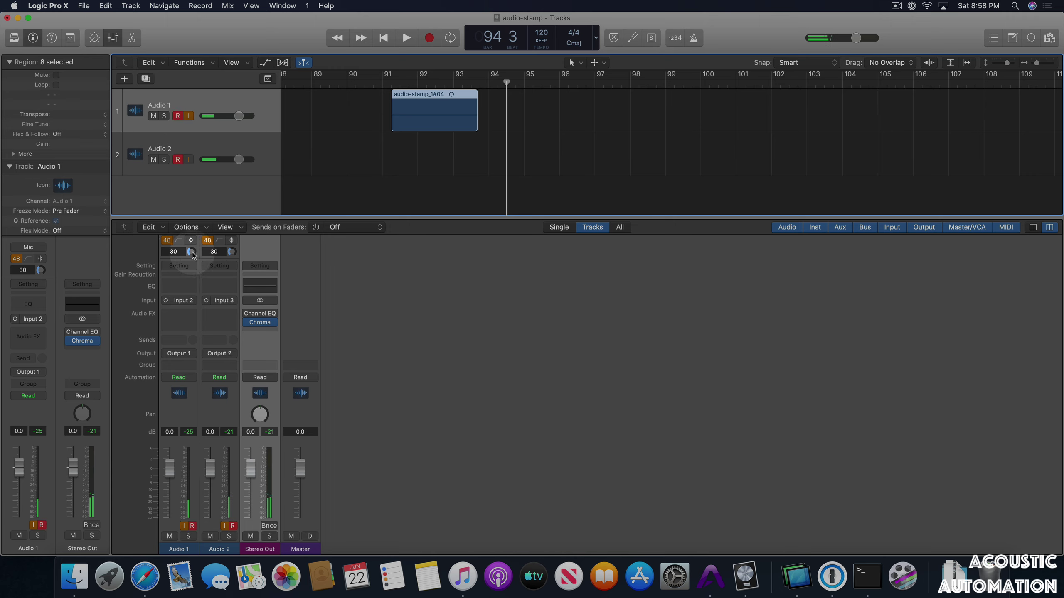
left_click_drag(193, 257, 240, 246)
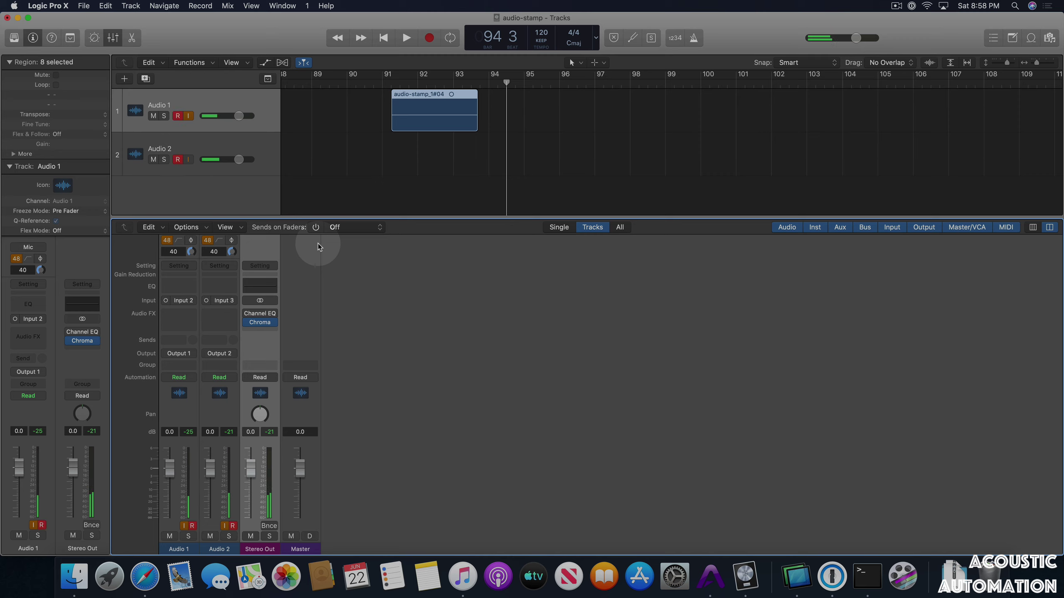
Step: Toggle the ChromaVerb effect on the Stereo Out channel and leave it bypassed
mouse_move(247, 326)
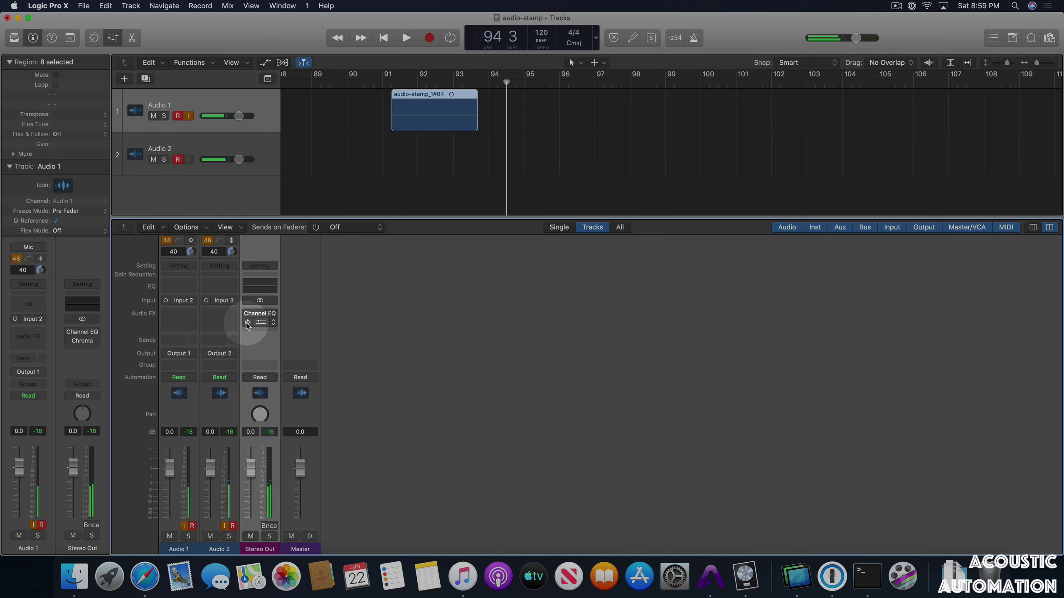
left_click(247, 323)
left_click(247, 323)
left_click(413, 274)
left_click(187, 213)
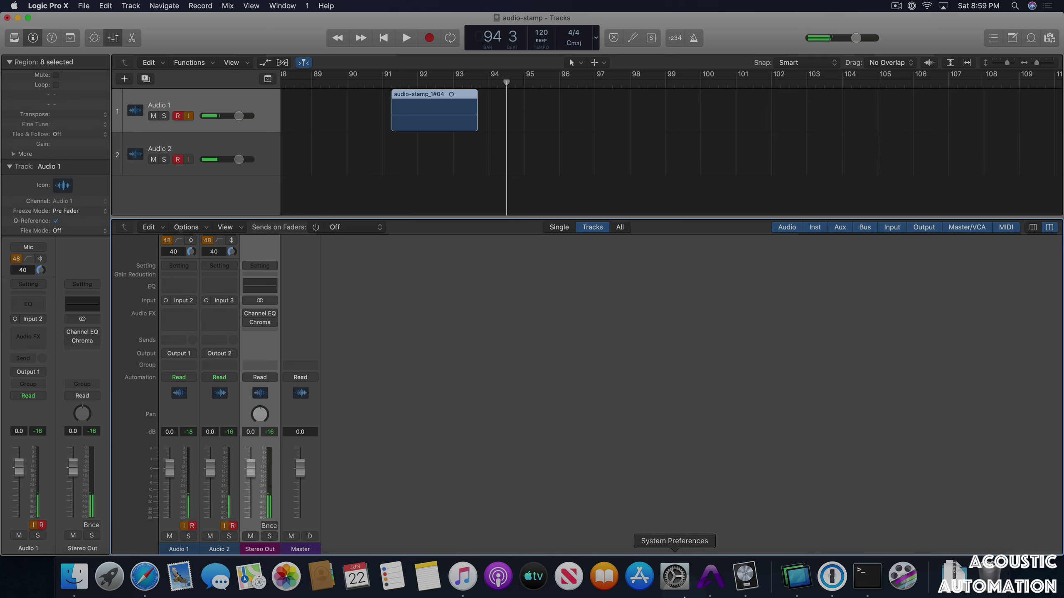
Step: Switch to Apogee Maestro 2 to check the Quartet mixer levels, and return to Logic Pro X
left_click(721, 585)
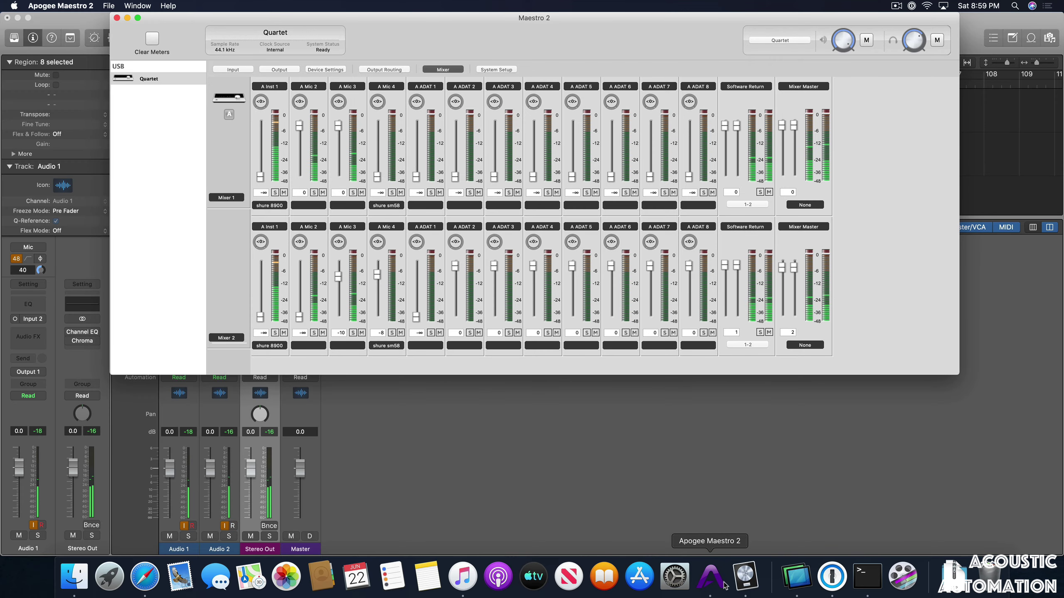
left_click(673, 513)
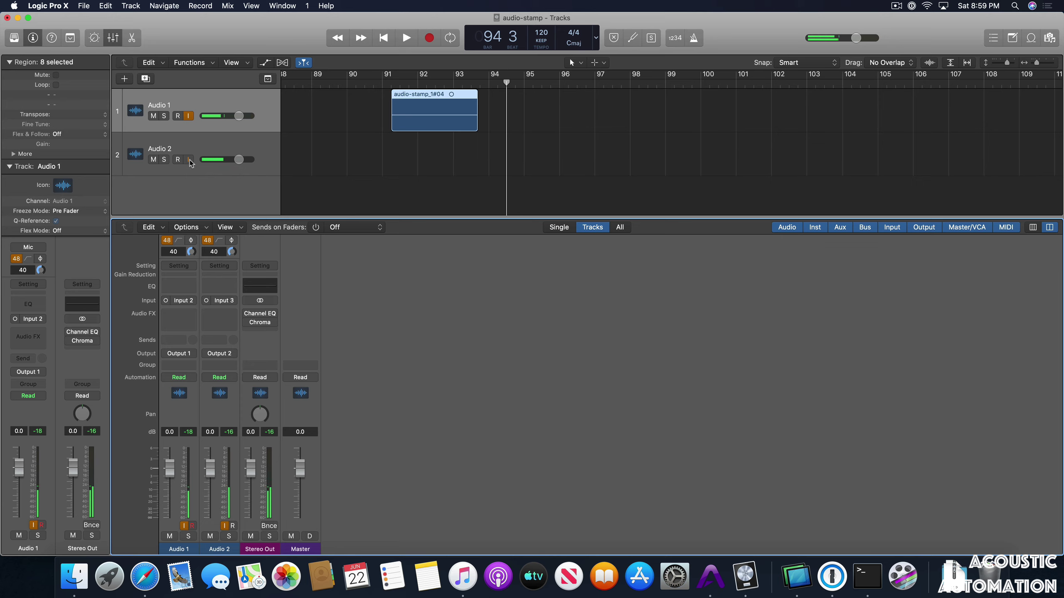
Step: Switch the selection between the two record-enabled tracks to compare their monitoring, ending on Audio 2
left_click(206, 140)
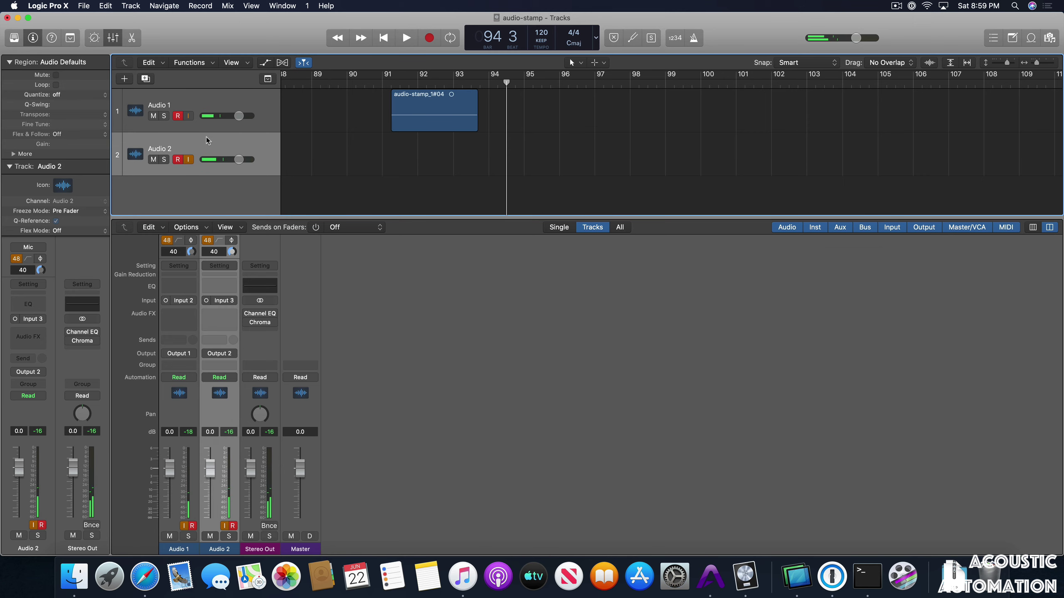
left_click(209, 97)
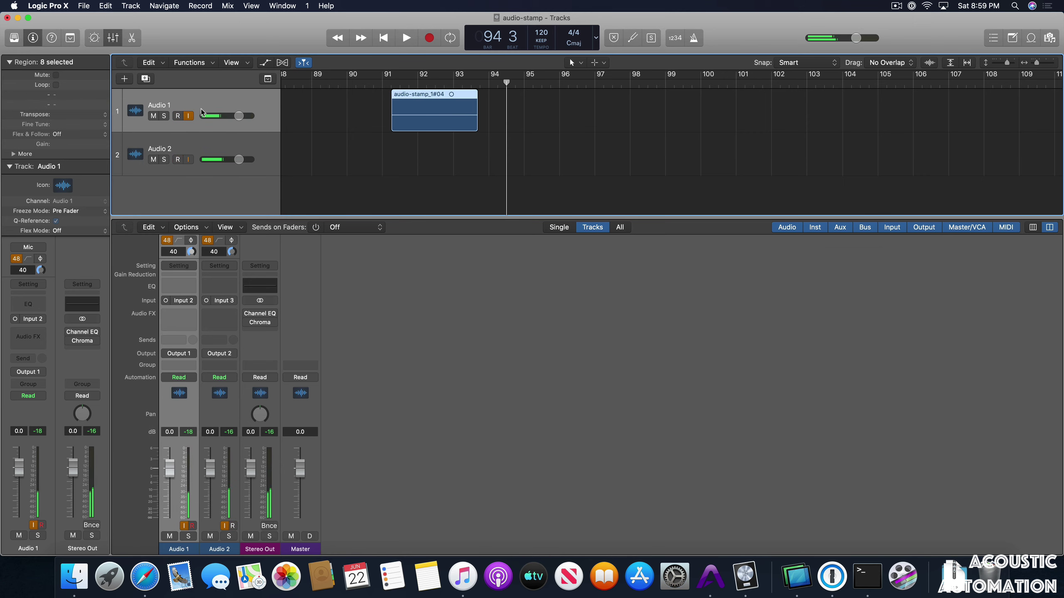
left_click(208, 141)
left_click(204, 195)
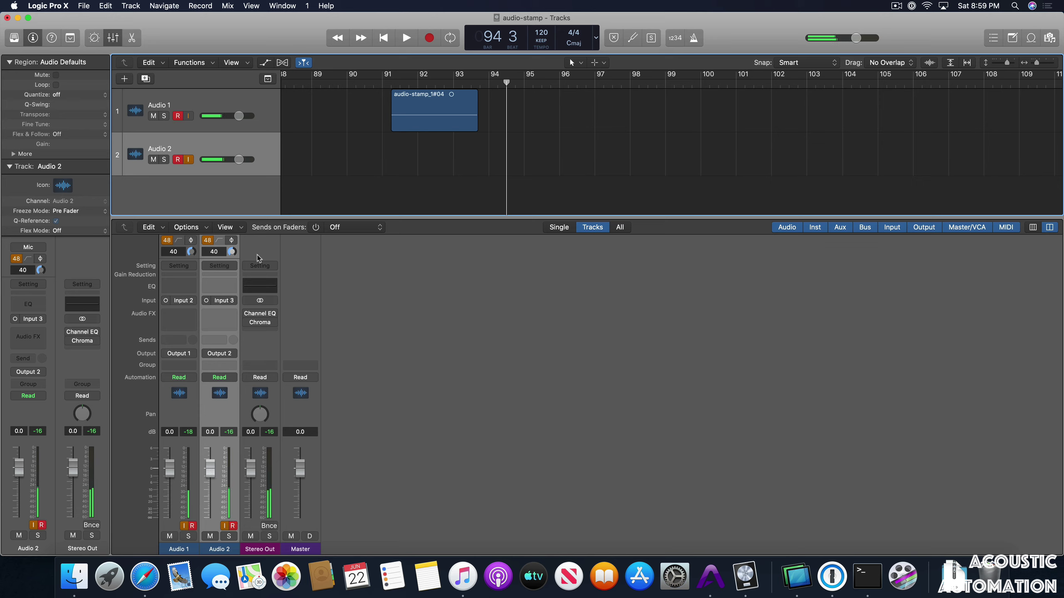
Step: Record a take on Audio 1 and Audio 2 simultaneously from bar 94 to bar 98, and play it back
left_click(432, 38)
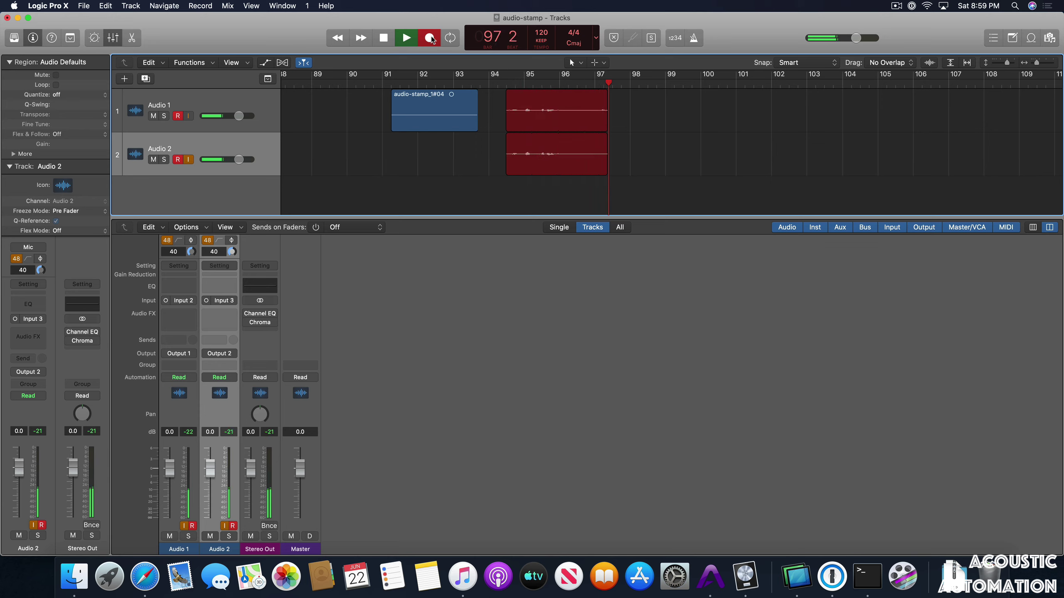
left_click(383, 38)
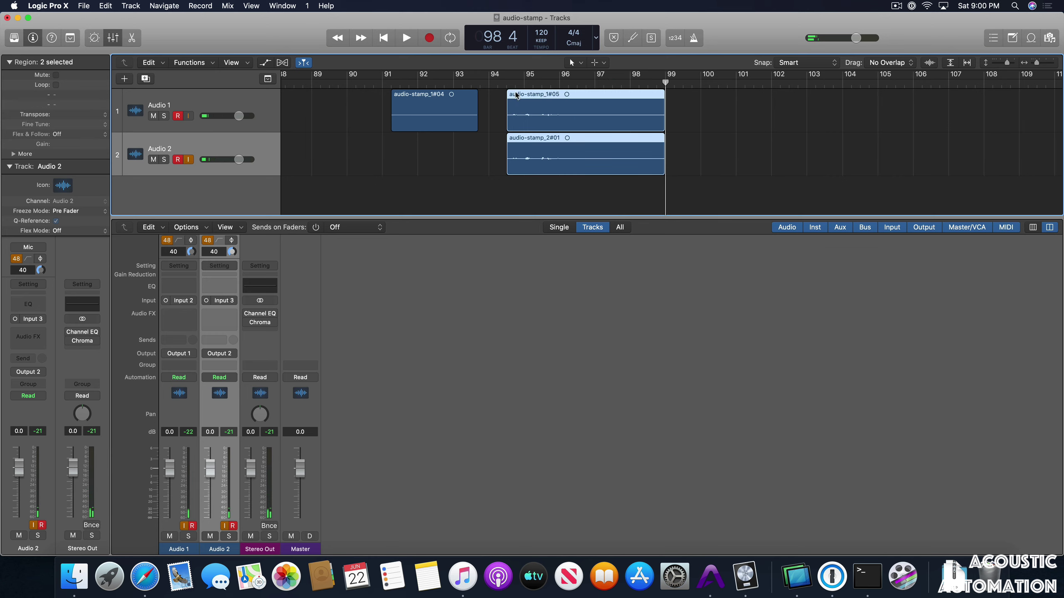
left_click(409, 40)
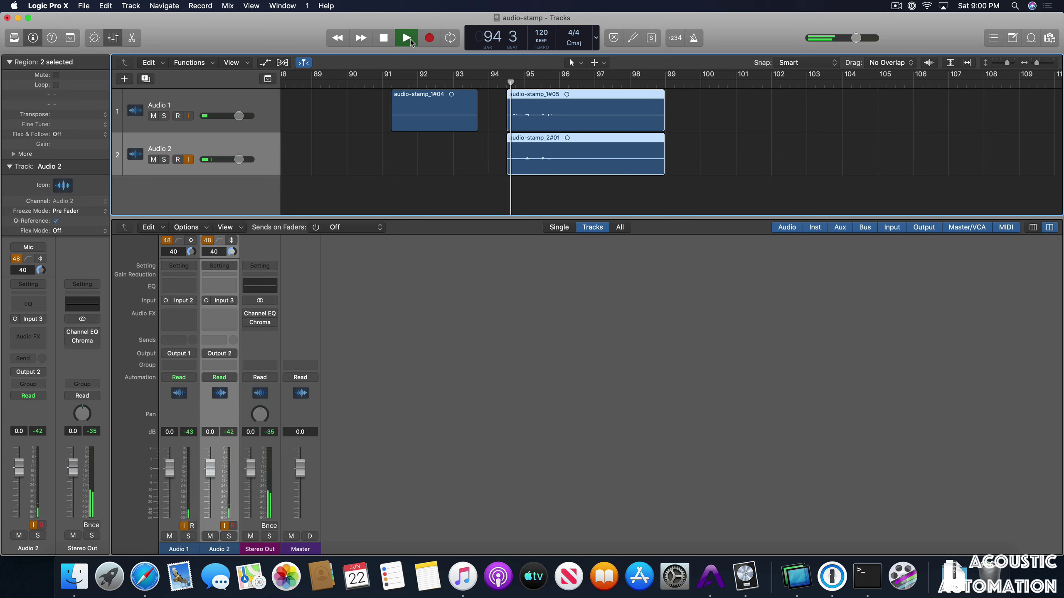